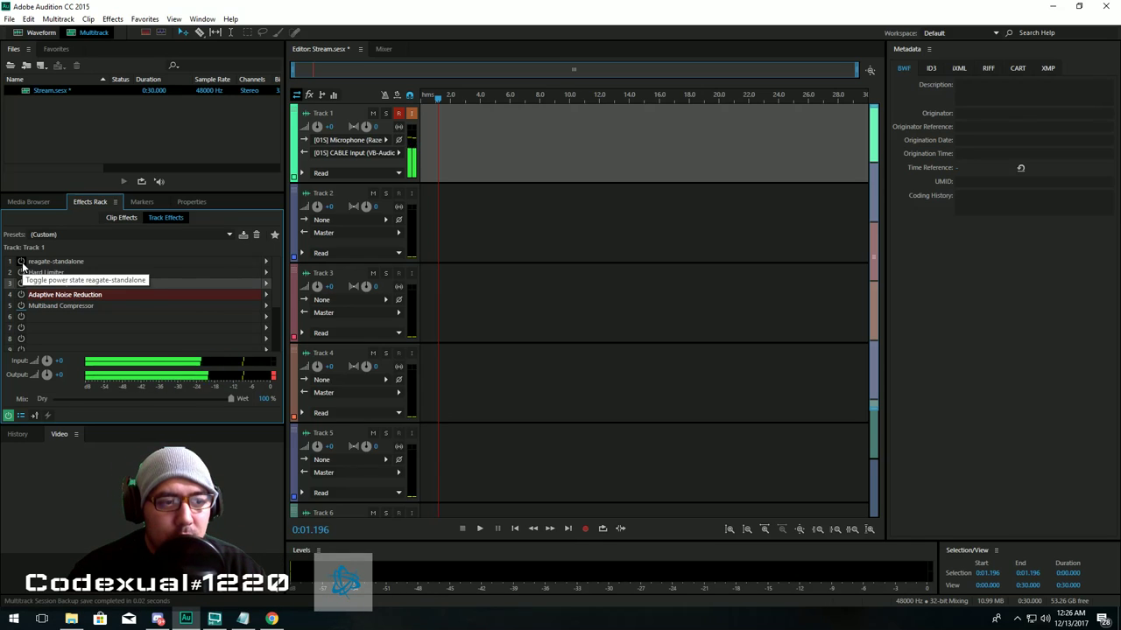
- Switch on the inactive effects in Track 1's effects rack, including Hard Limiter, Adaptive Noise Reduction and Multiband Compressor
left_click(22, 272)
left_click(21, 295)
left_click(21, 306)
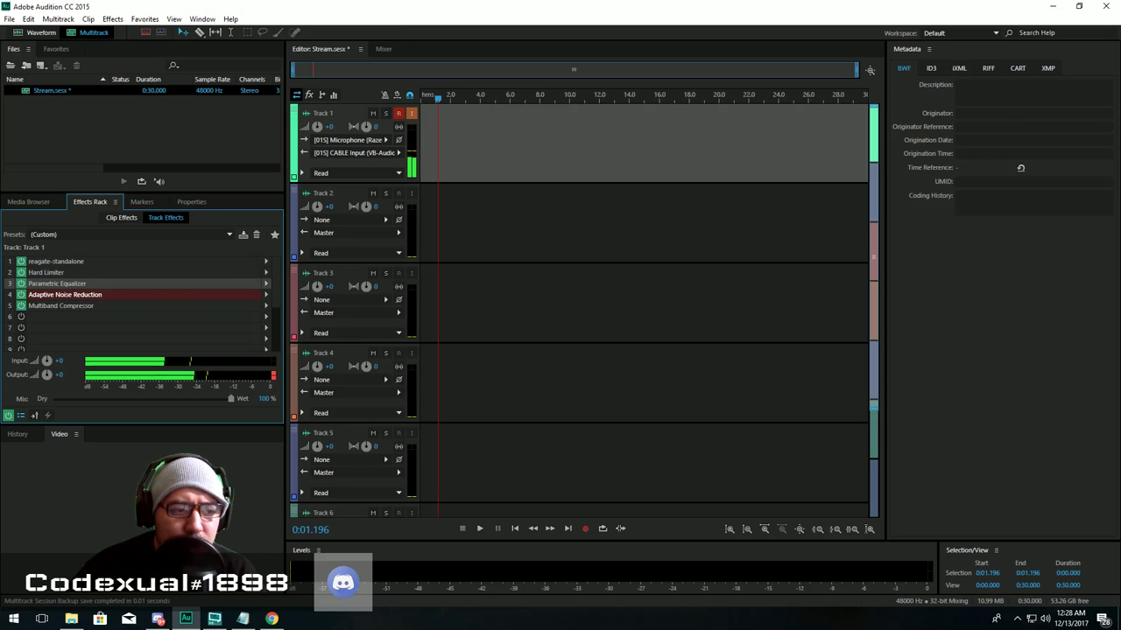
- Search Windows for "google" and switch to Google Chrome
key("alt+Tab")
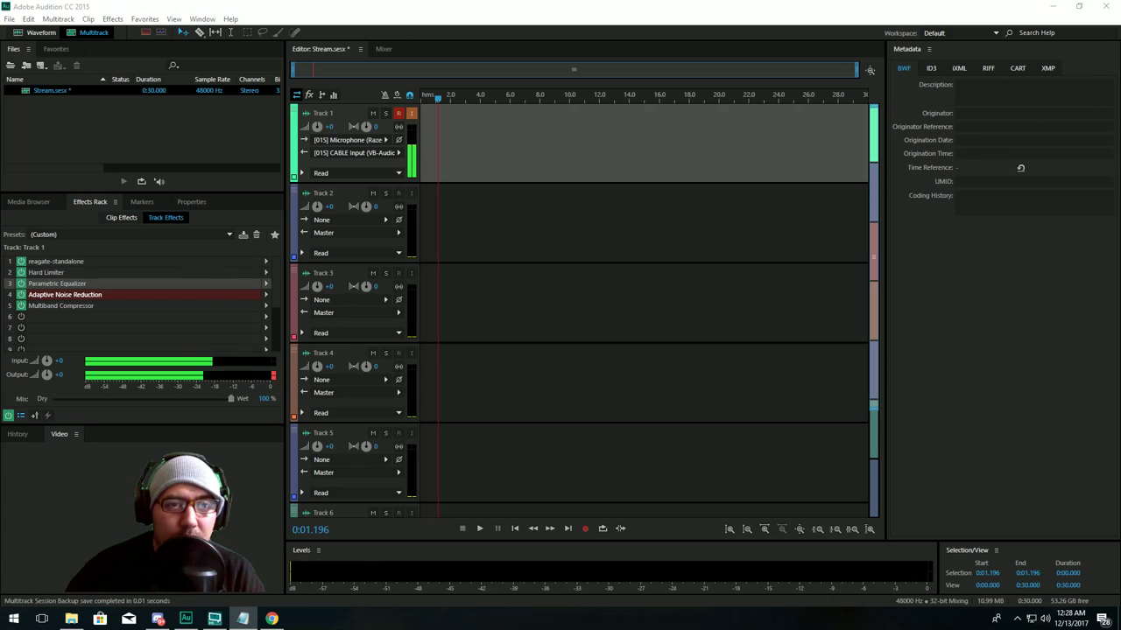
mouse_move(282, 625)
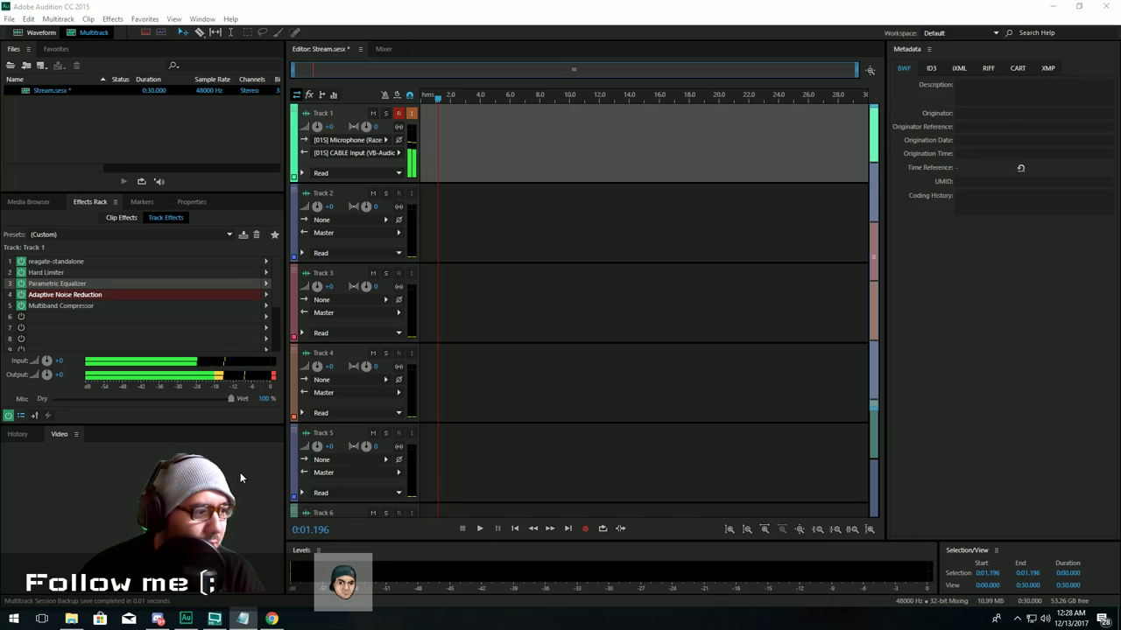
left_click(13, 619)
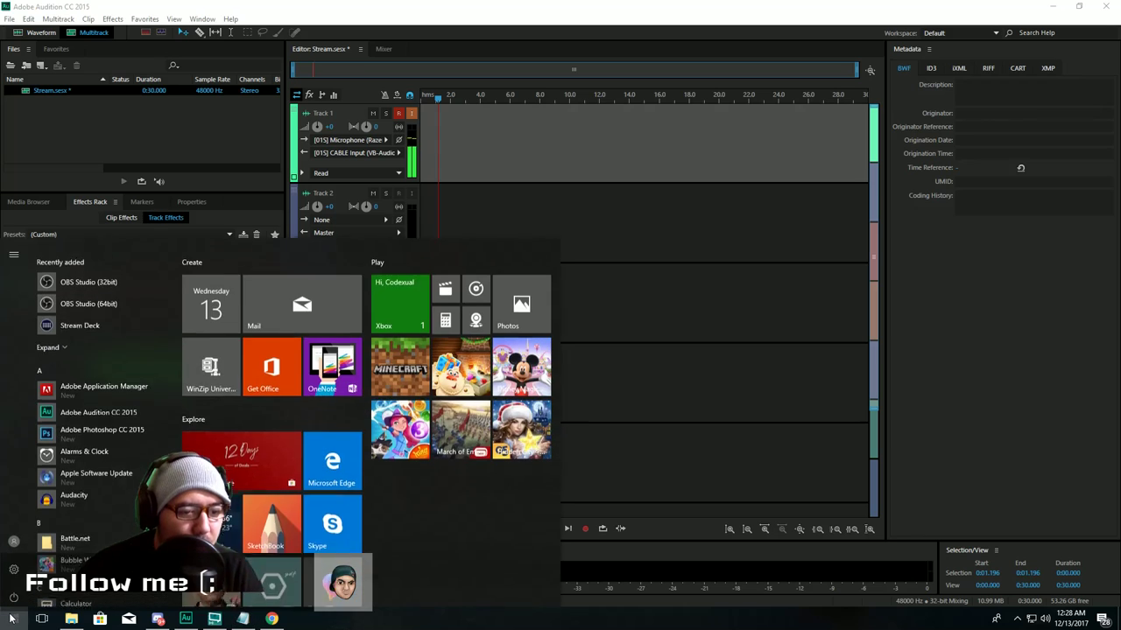
type("google")
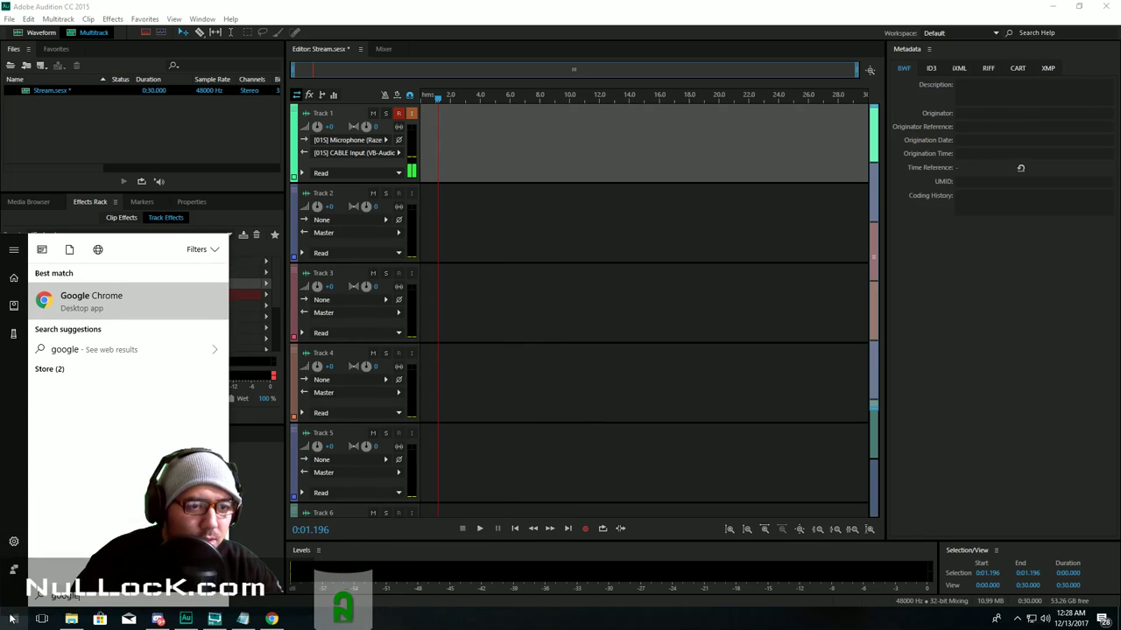
key("Return")
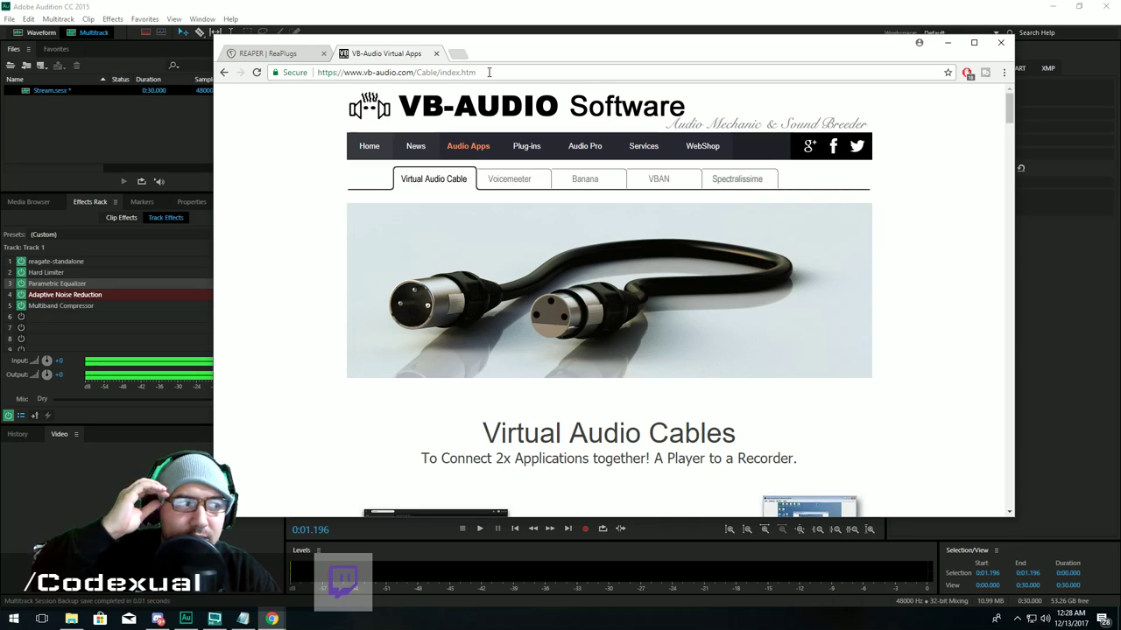
- Look through the VB-Audio Virtual Audio Cable page down to the VB-CABLE driver download section
left_click(488, 72)
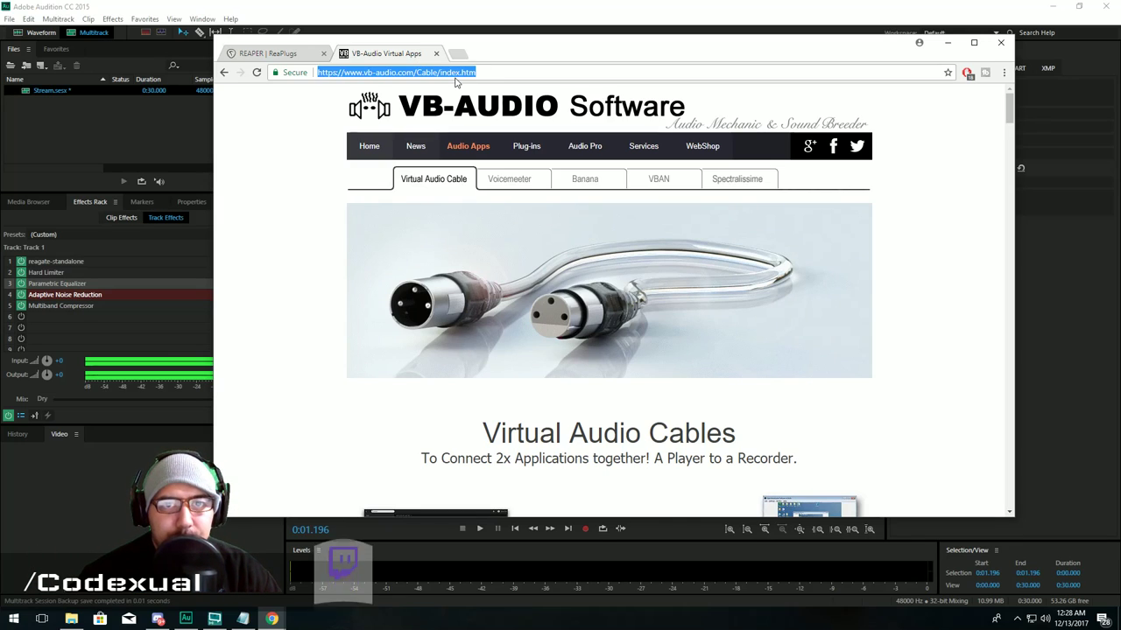
scroll(271, 234, "down", 3)
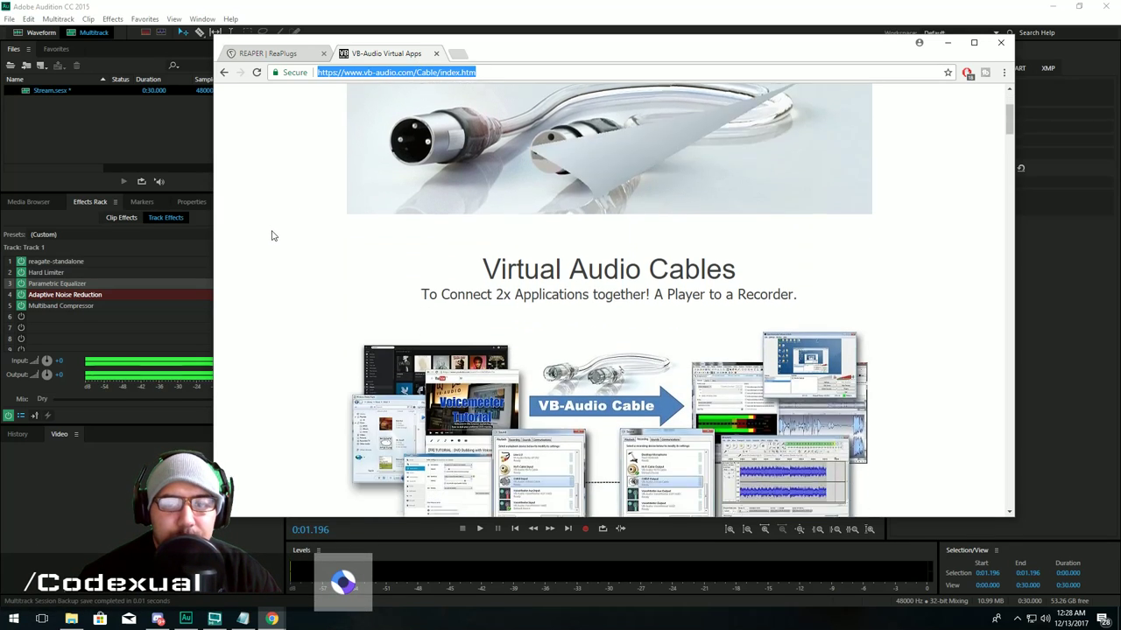
scroll(488, 209, "down", 10)
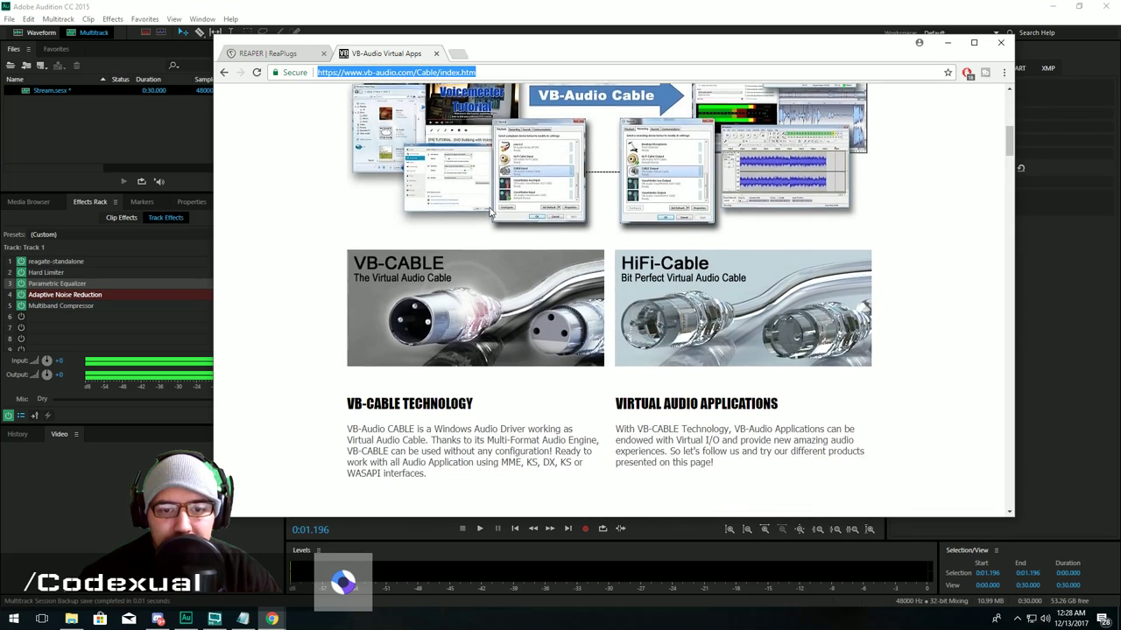
scroll(490, 213, "down", 3)
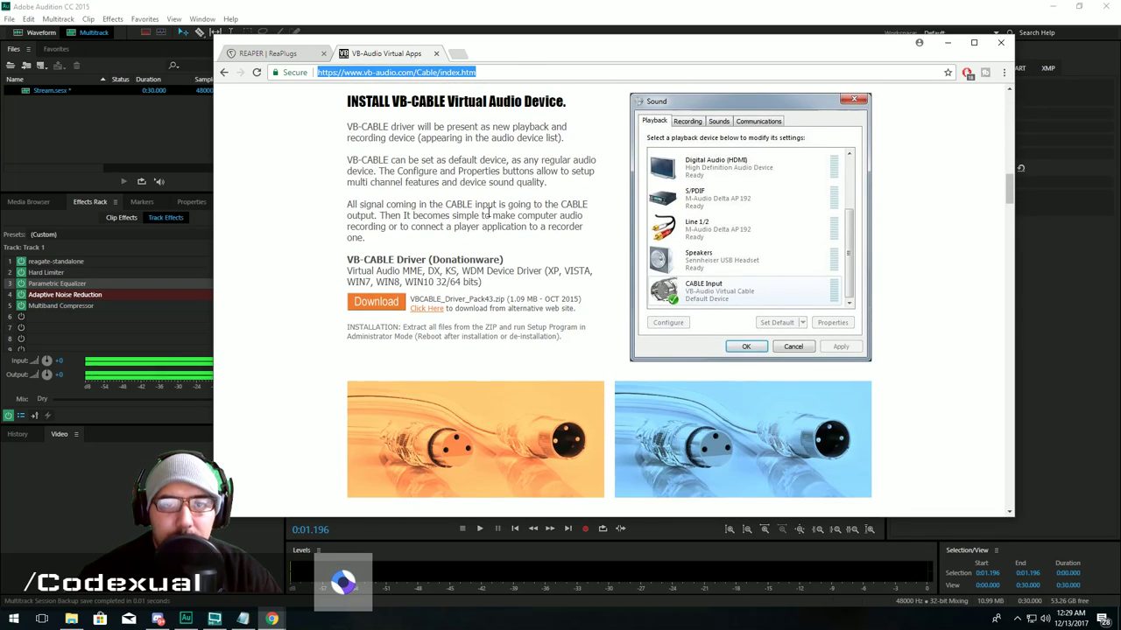
scroll(491, 213, "up", 1)
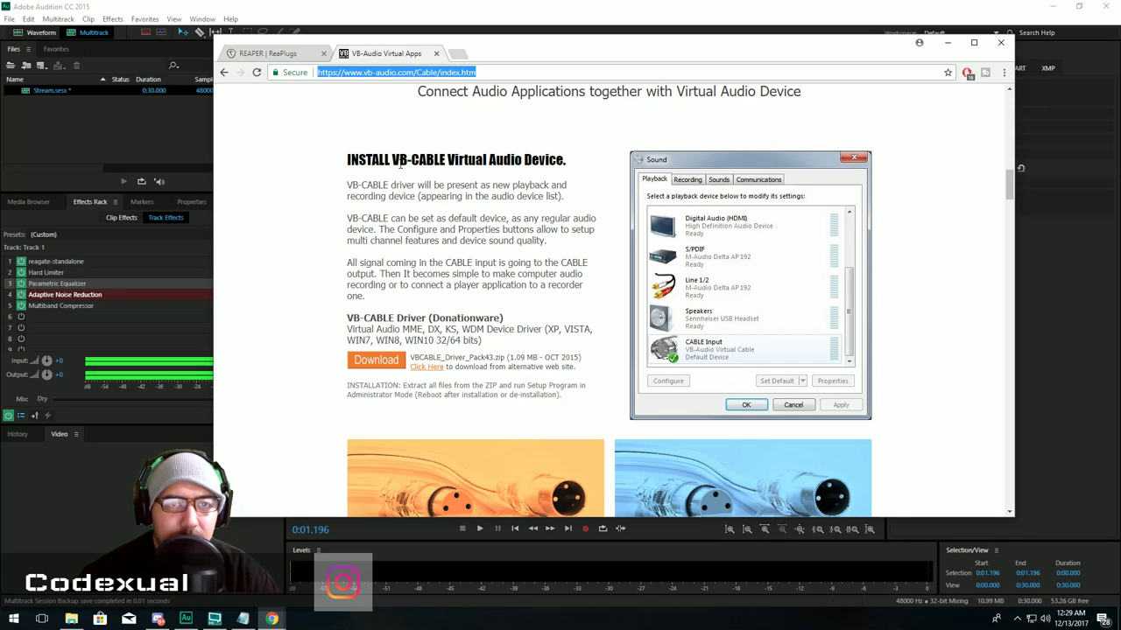
- Go to the REAPER ReaPlugs page and choose the ReaPlugs VST v2.36 64-bit download
left_click(280, 52)
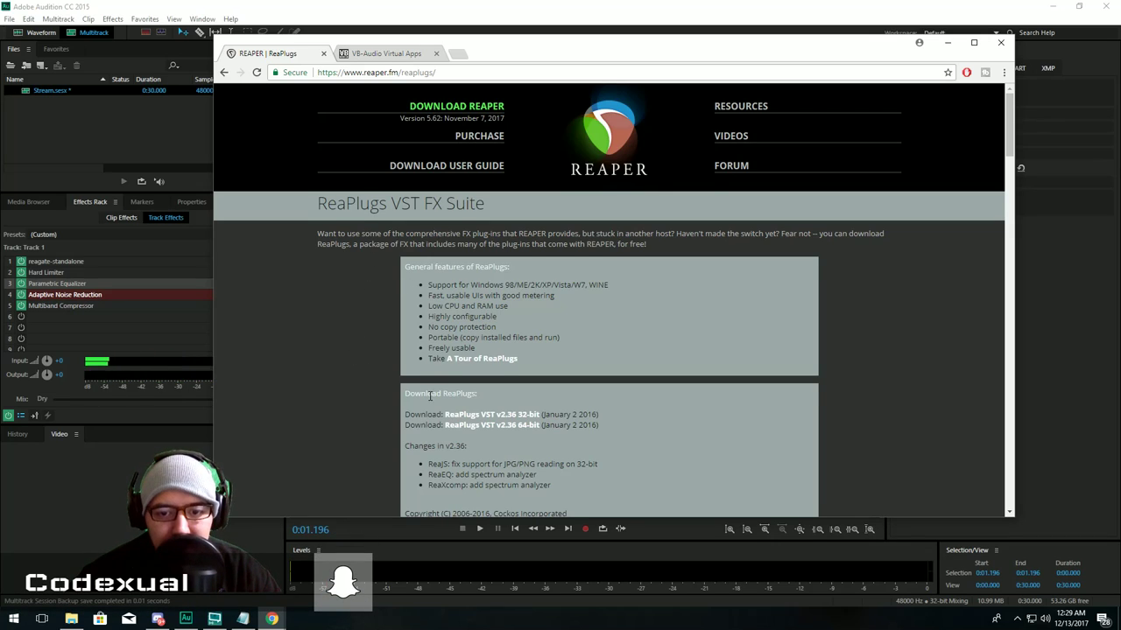
scroll(506, 374, "down", 1)
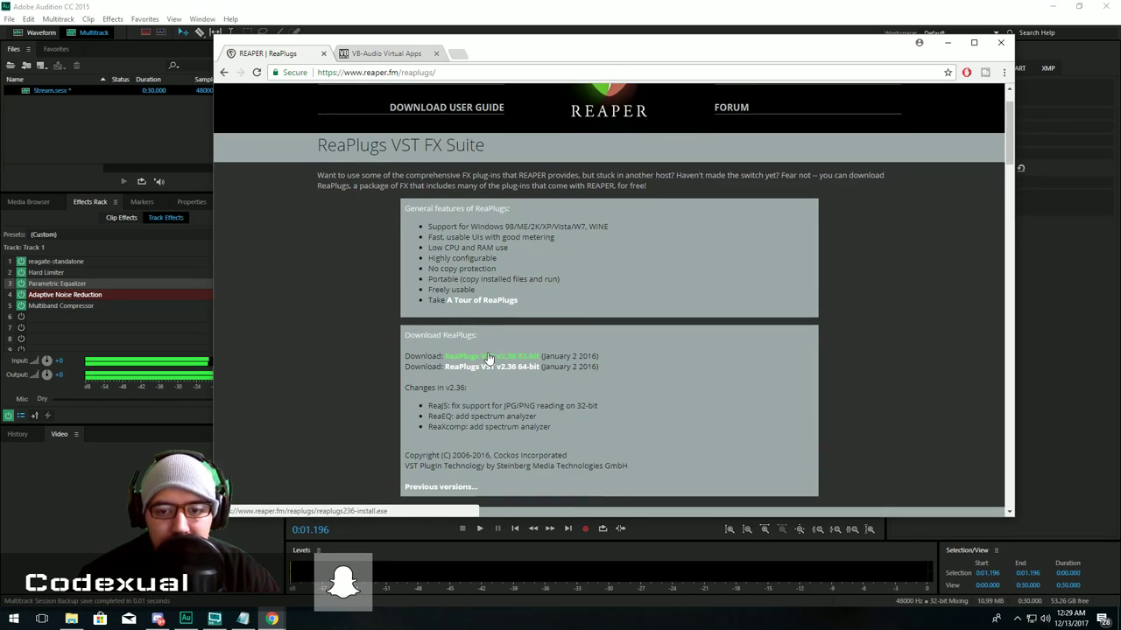
left_click(525, 367)
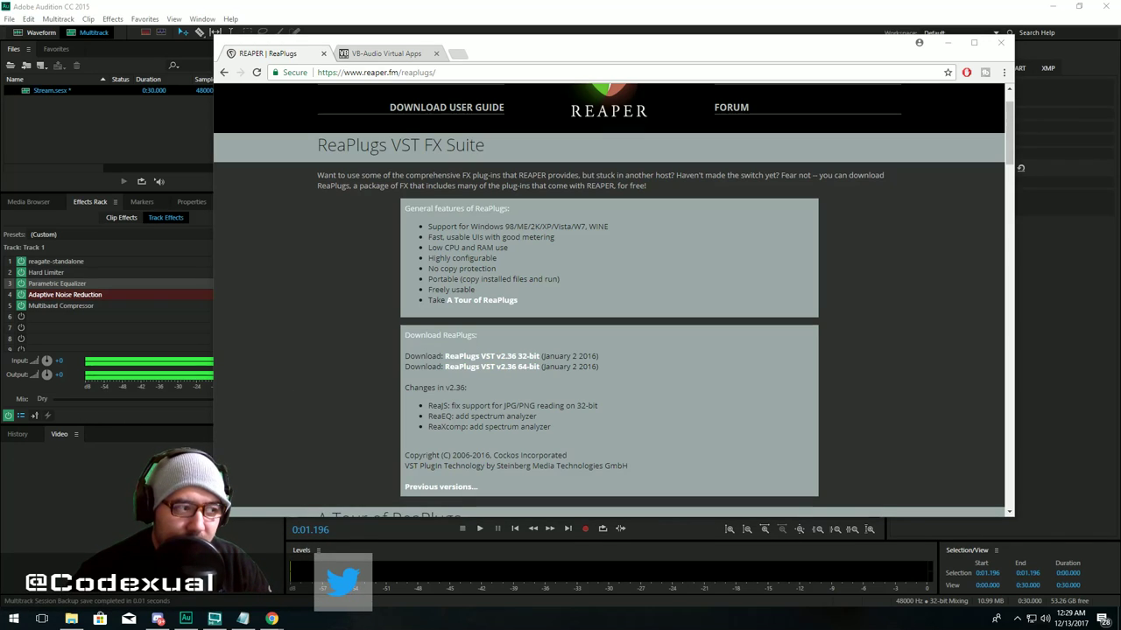
- Switch to File Explorer and locate the Program Files and Program Files (x86) folders on Local Disk (C:)
key("super+e")
key("alt+F4")
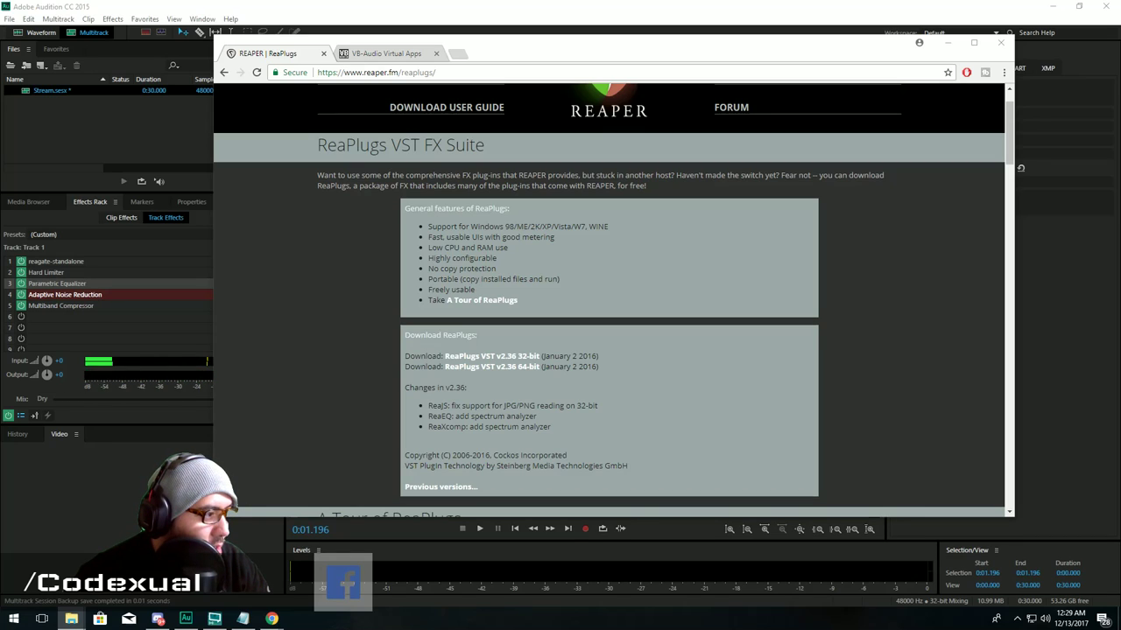
key("alt+Tab")
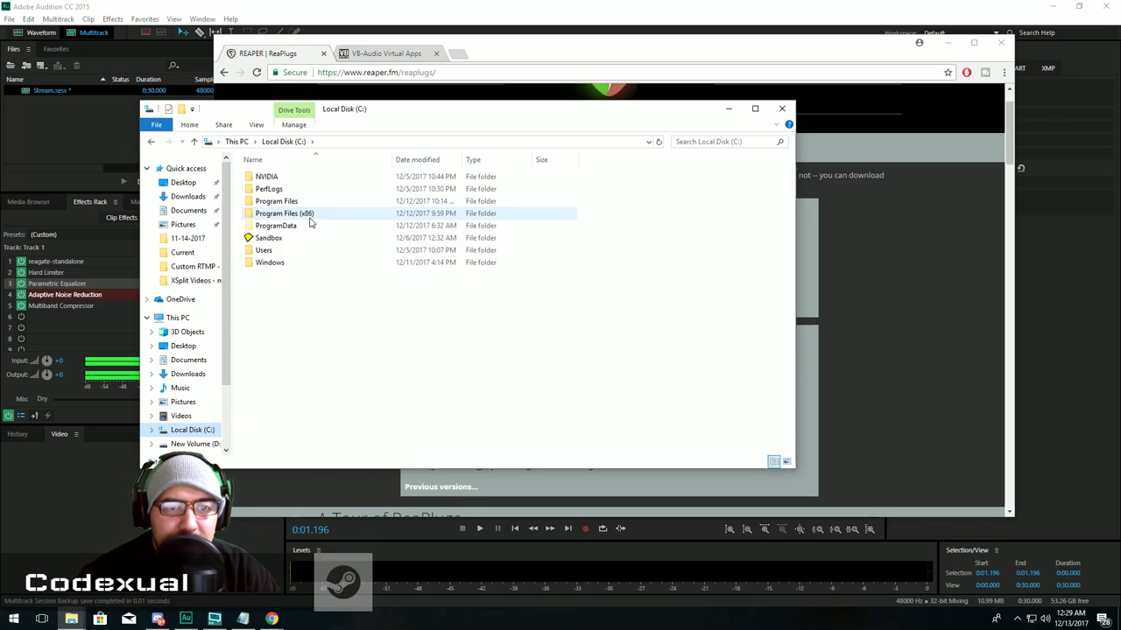
left_click(275, 202)
left_click(274, 215)
left_click(272, 203)
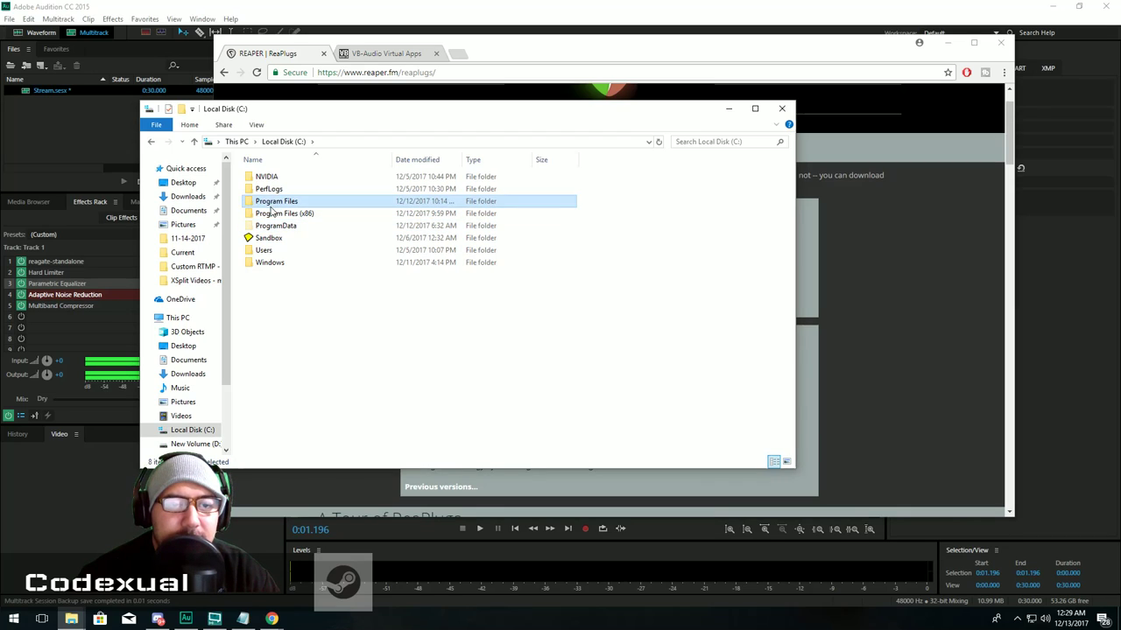
left_click(274, 211)
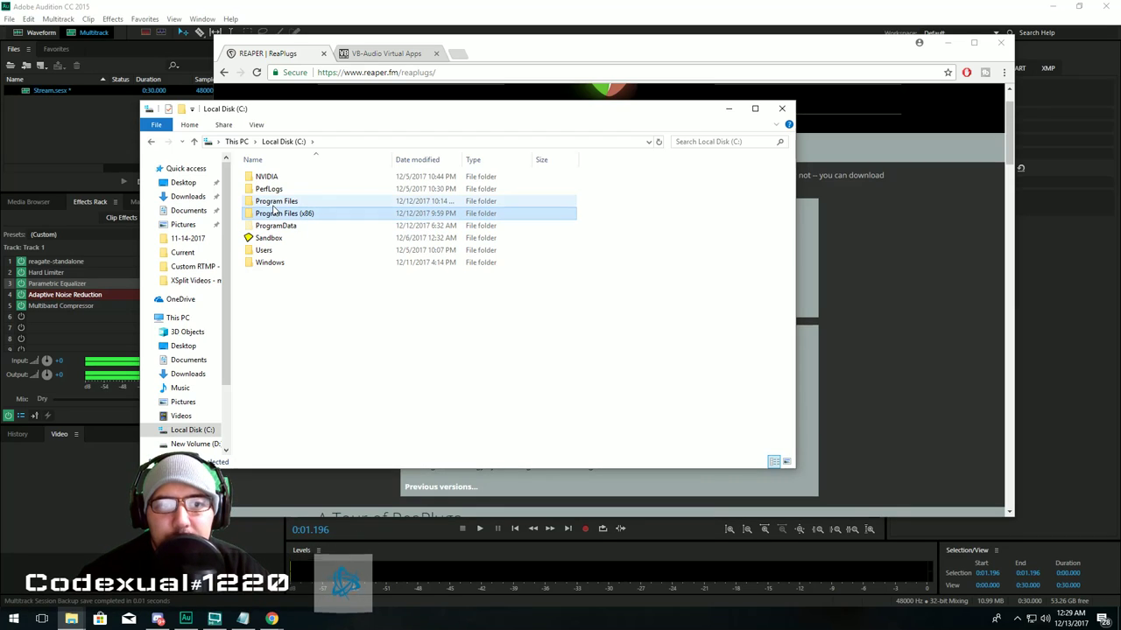
left_click(274, 203)
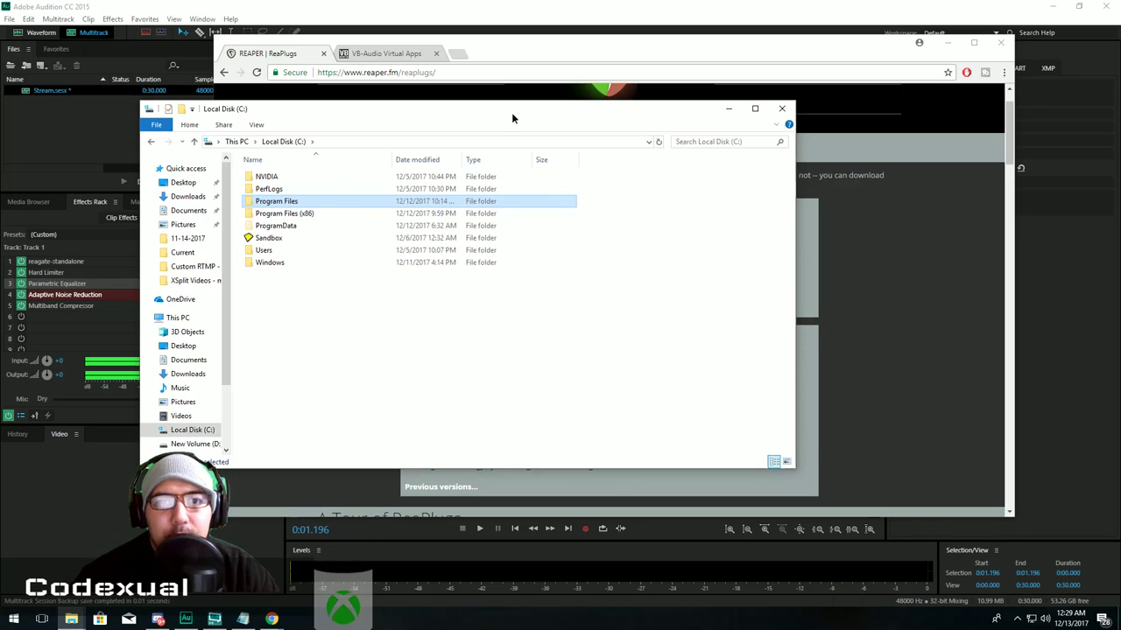
- Minimize the File Explorer window and close the Chrome window to return to the Audition session
key("super+Down")
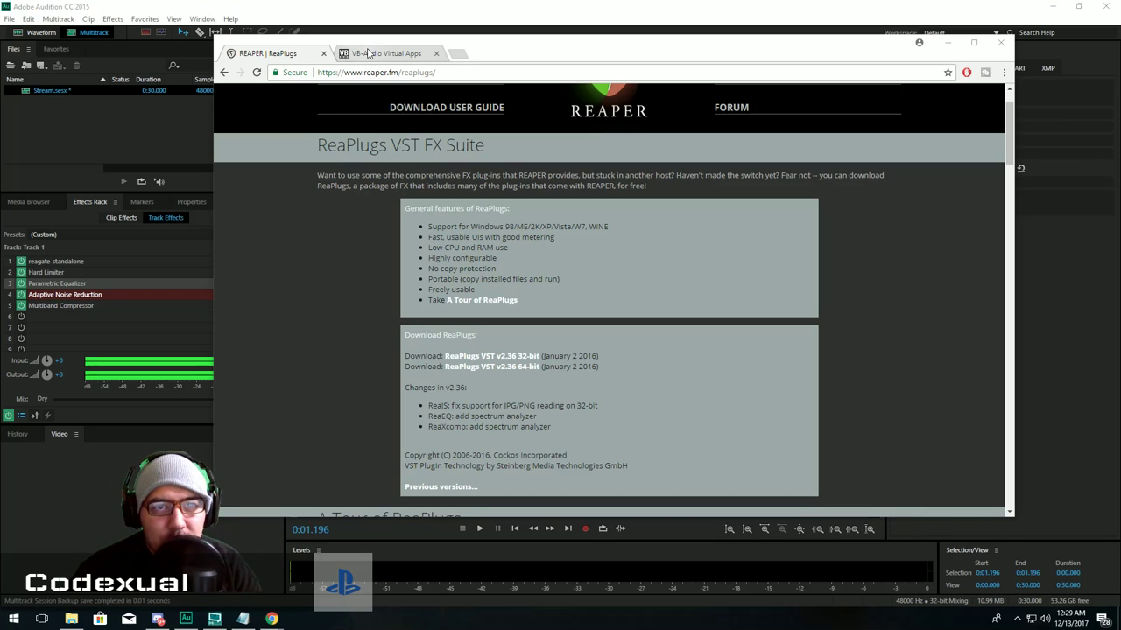
left_click_drag(401, 38, 271, 74)
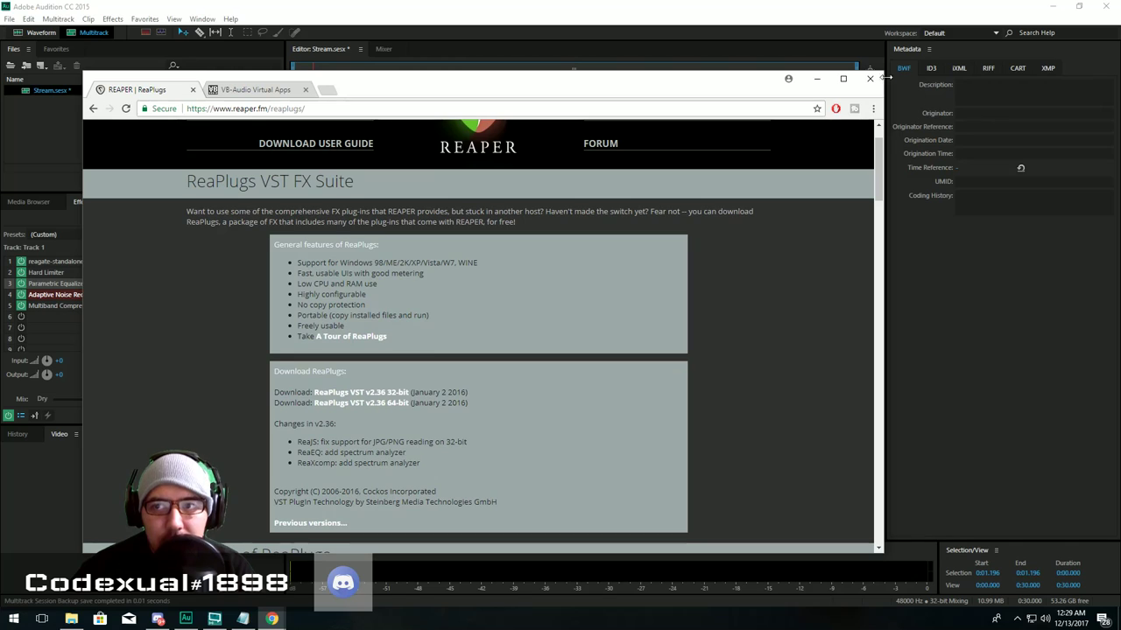
left_click(871, 80)
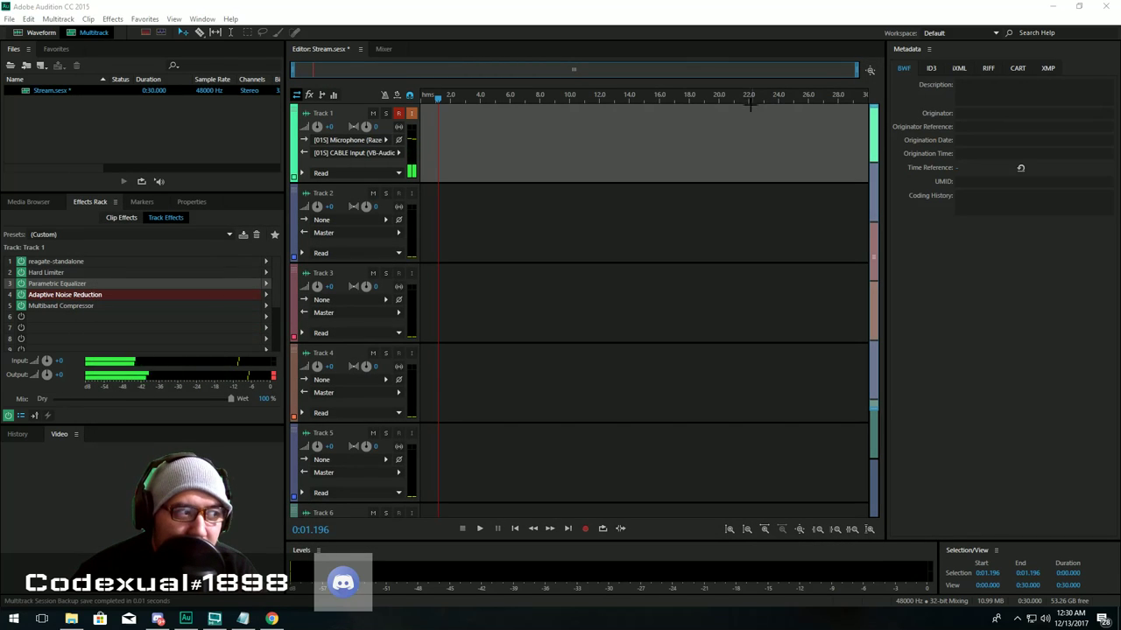
- Open the Windows Sound settings from the system volume control and show the list of recording devices
left_click(1047, 620)
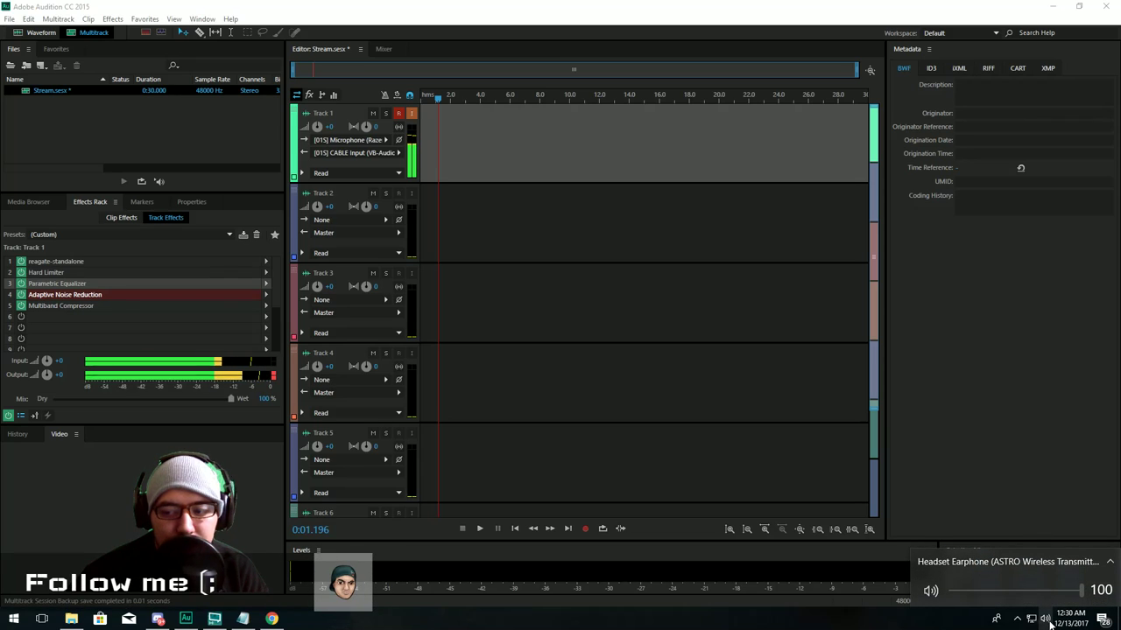
right_click(1050, 623)
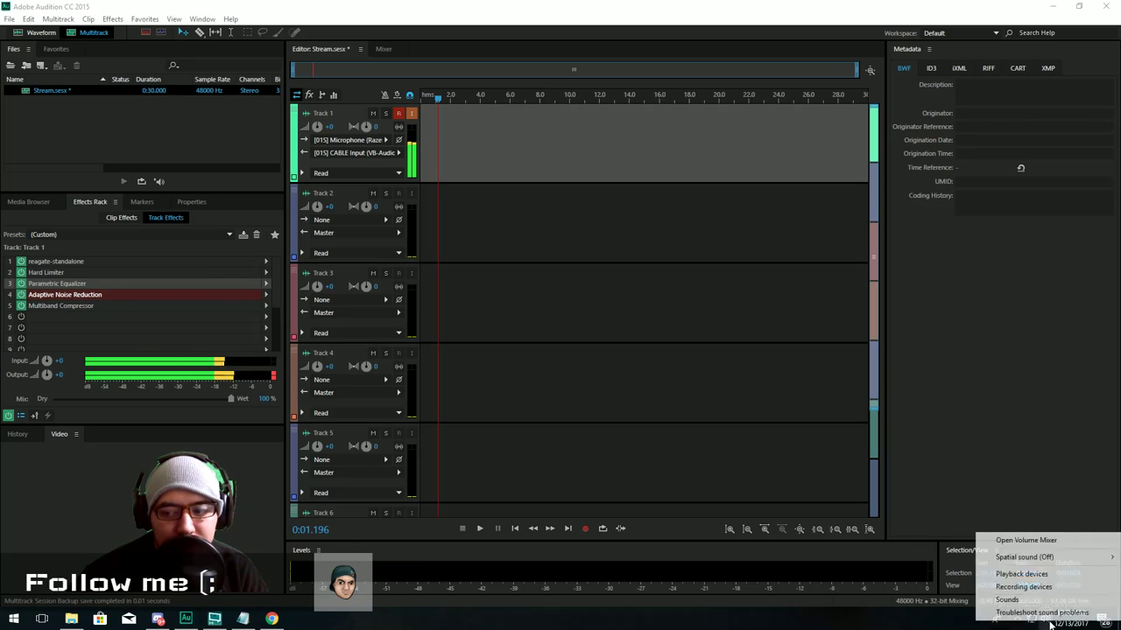
left_click(1039, 576)
left_click_drag(178, 51, 679, 129)
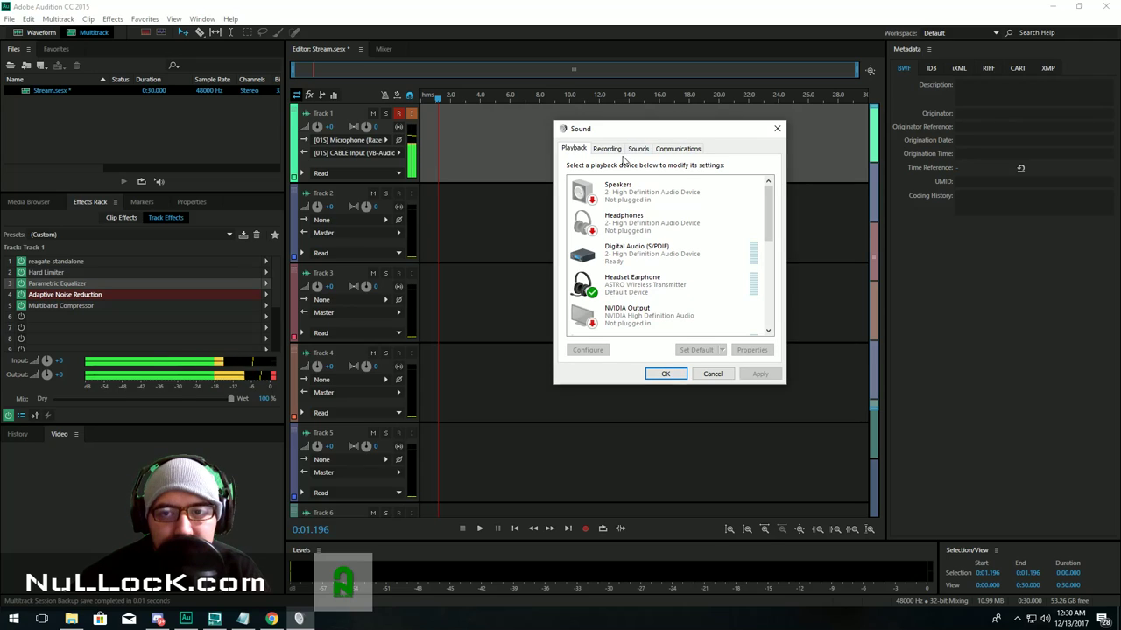
left_click(609, 150)
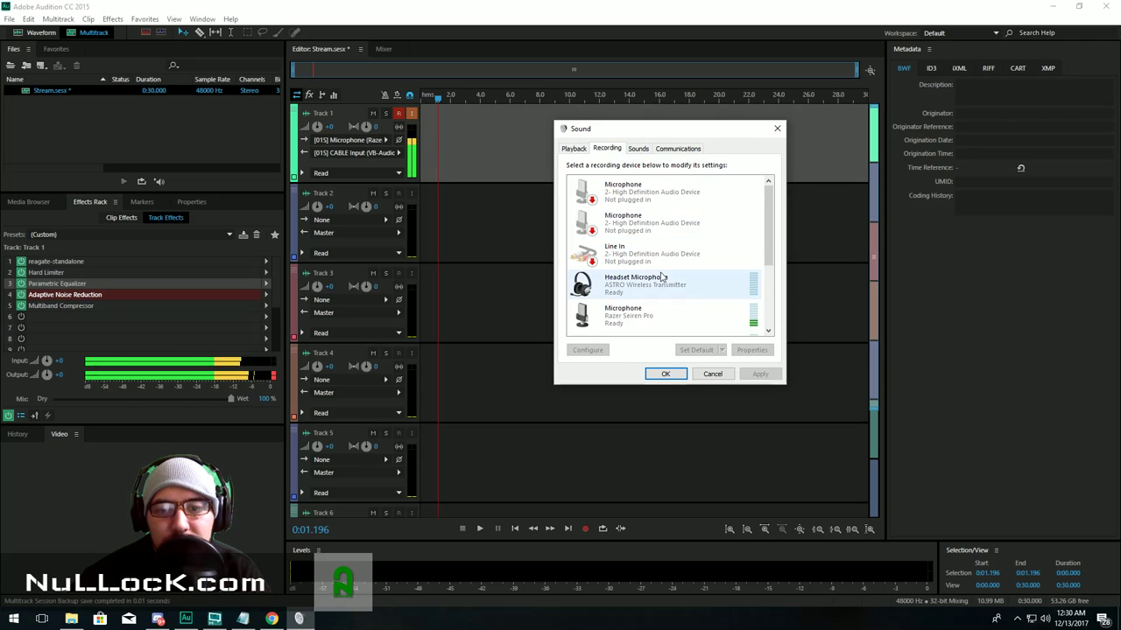
- Select the Razer Seiren Pro microphone after reviewing the recording devices and open its properties
scroll(665, 273, "down", 3)
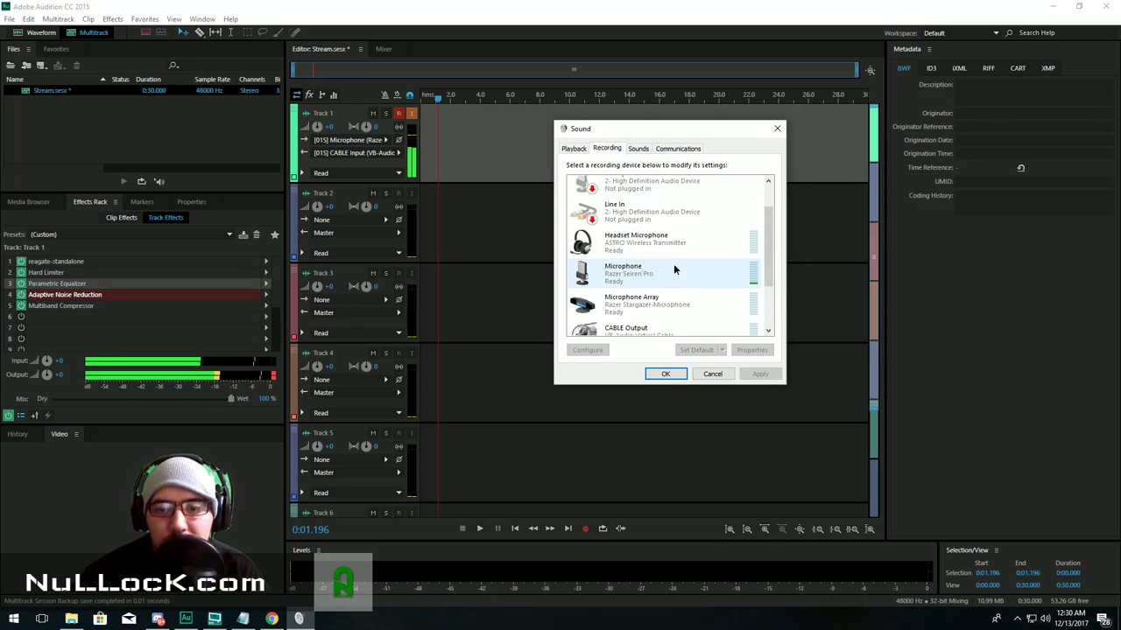
left_click(674, 269)
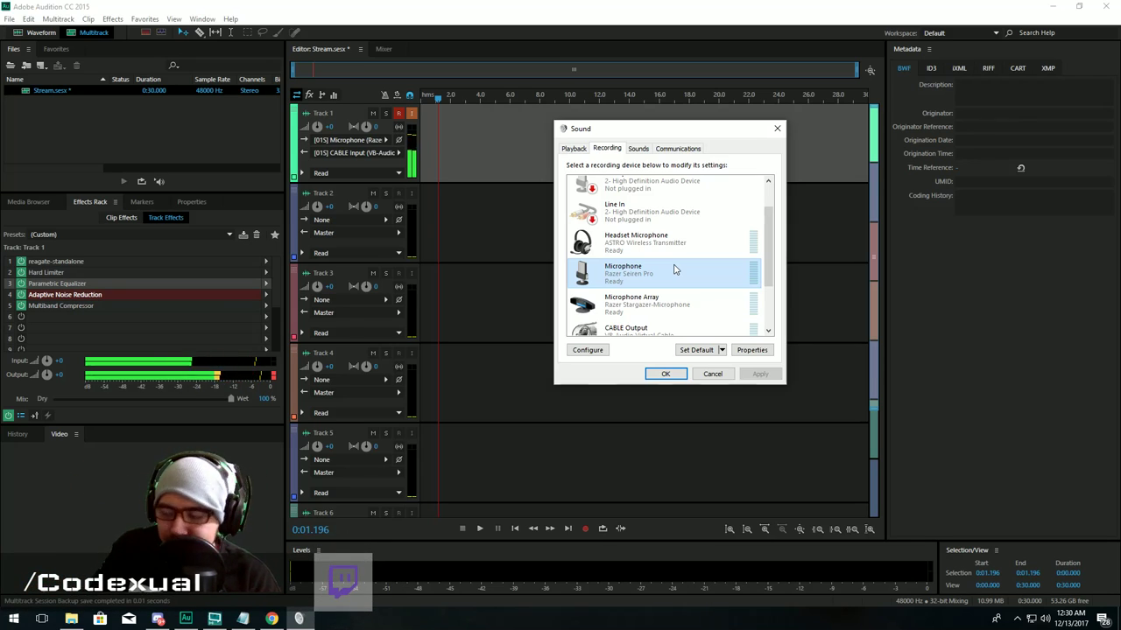
scroll(628, 278, "down", 1)
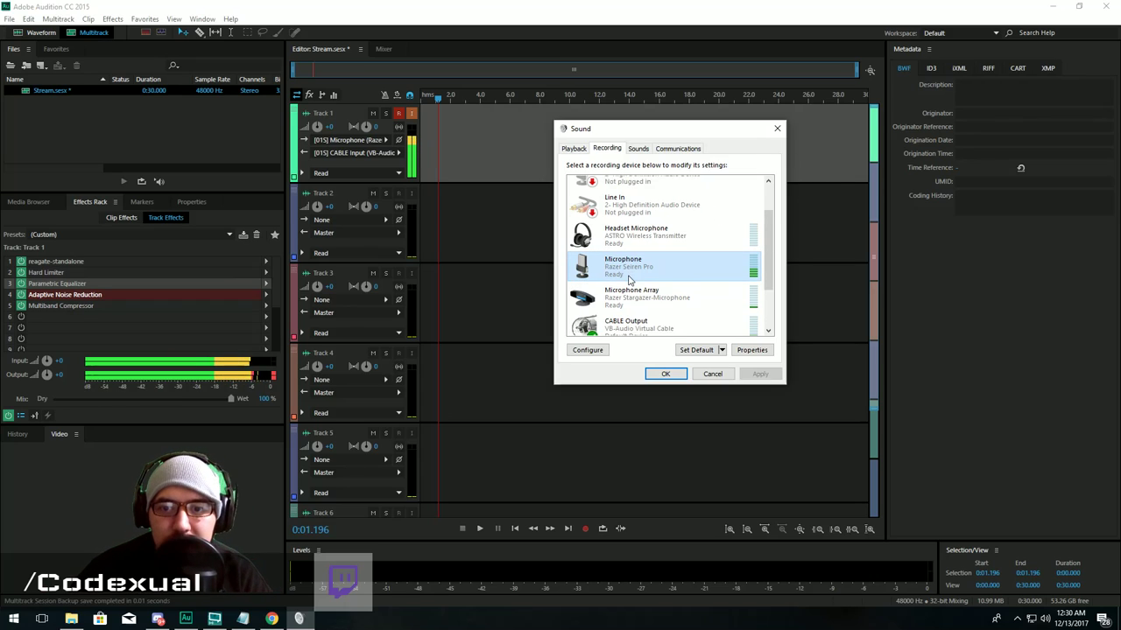
scroll(628, 278, "down", 1)
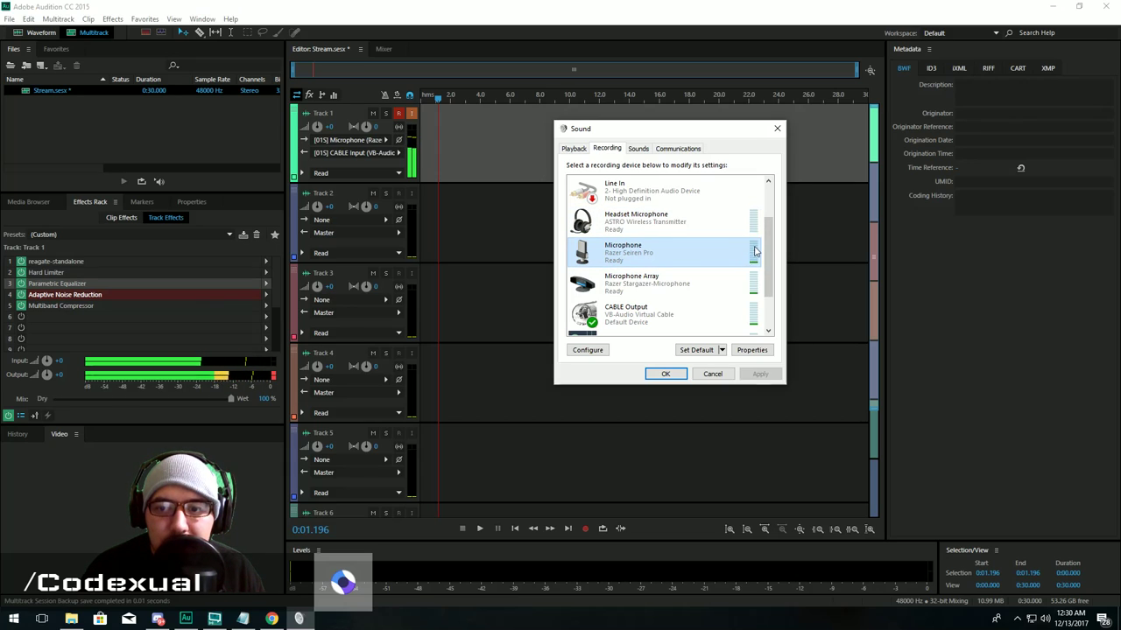
scroll(738, 254, "down", 1)
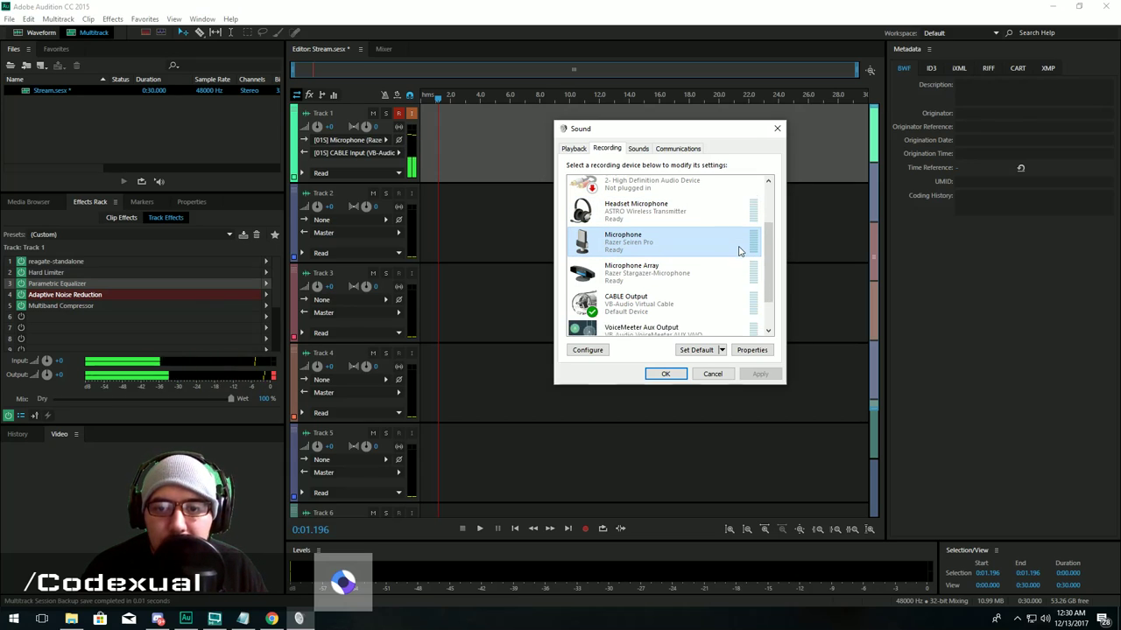
scroll(727, 307, "down", 1)
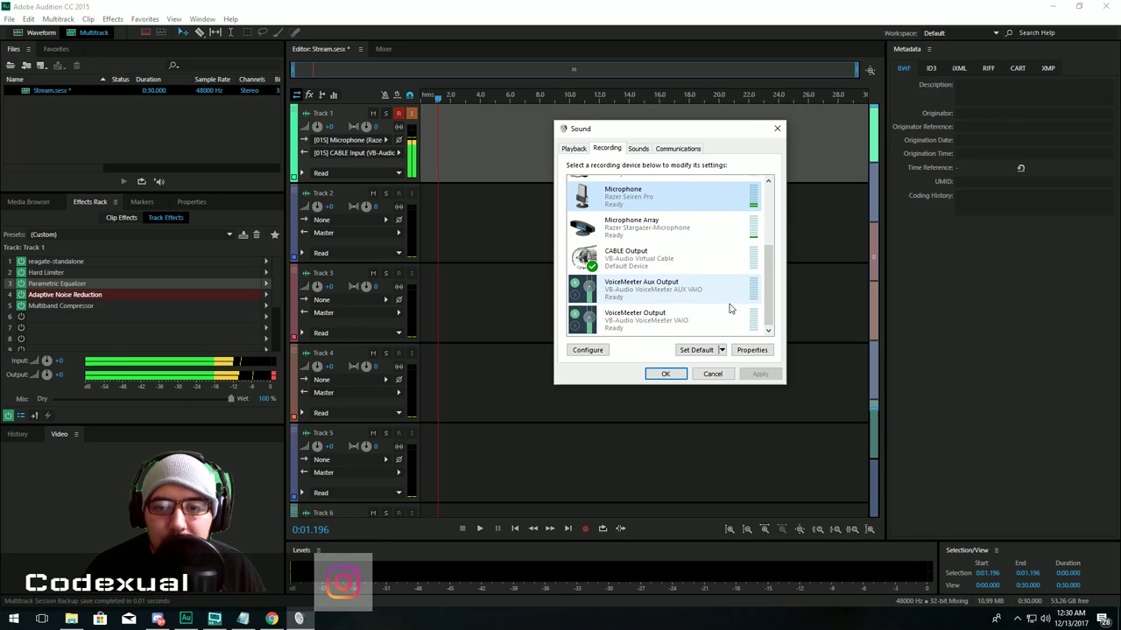
scroll(725, 283, "up", 3)
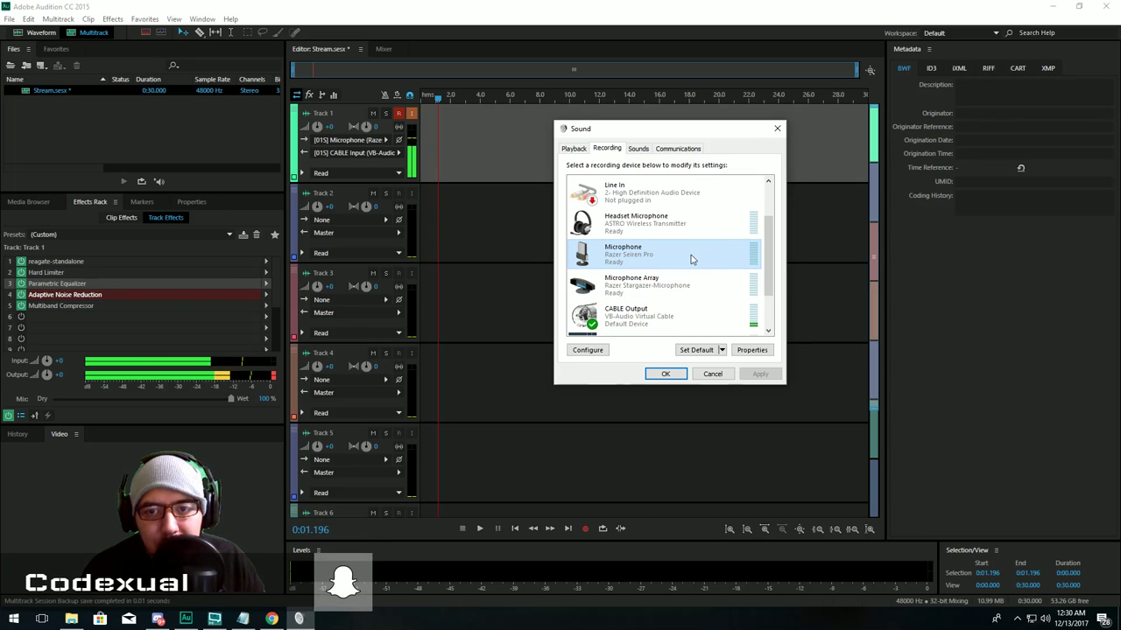
scroll(691, 259, "up", 1)
scroll(692, 259, "down", 1)
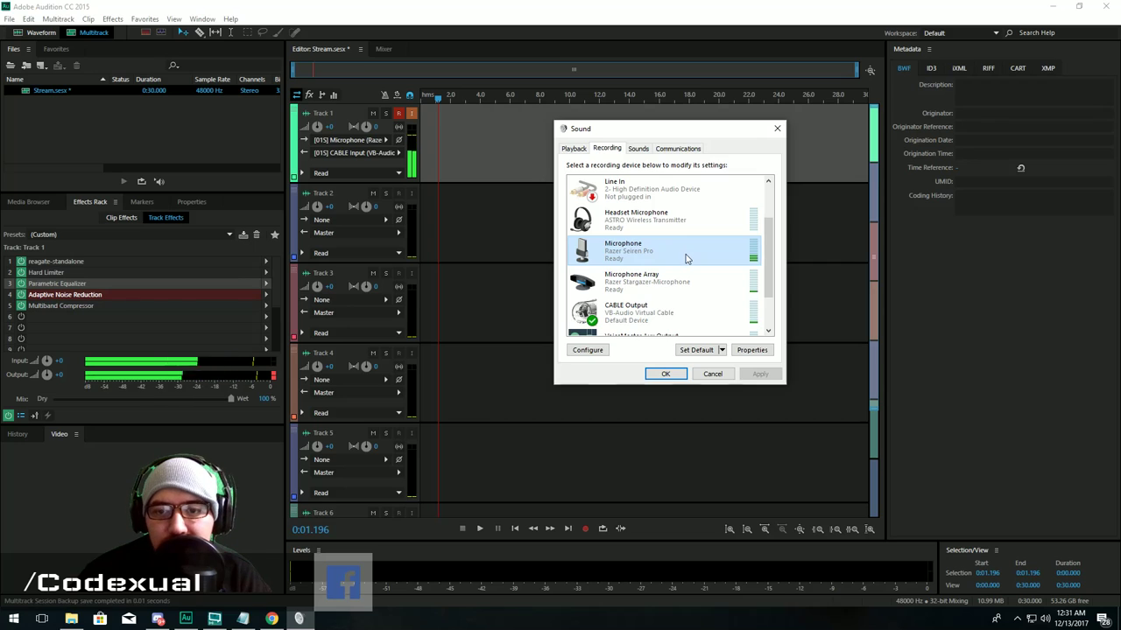
left_click(751, 350)
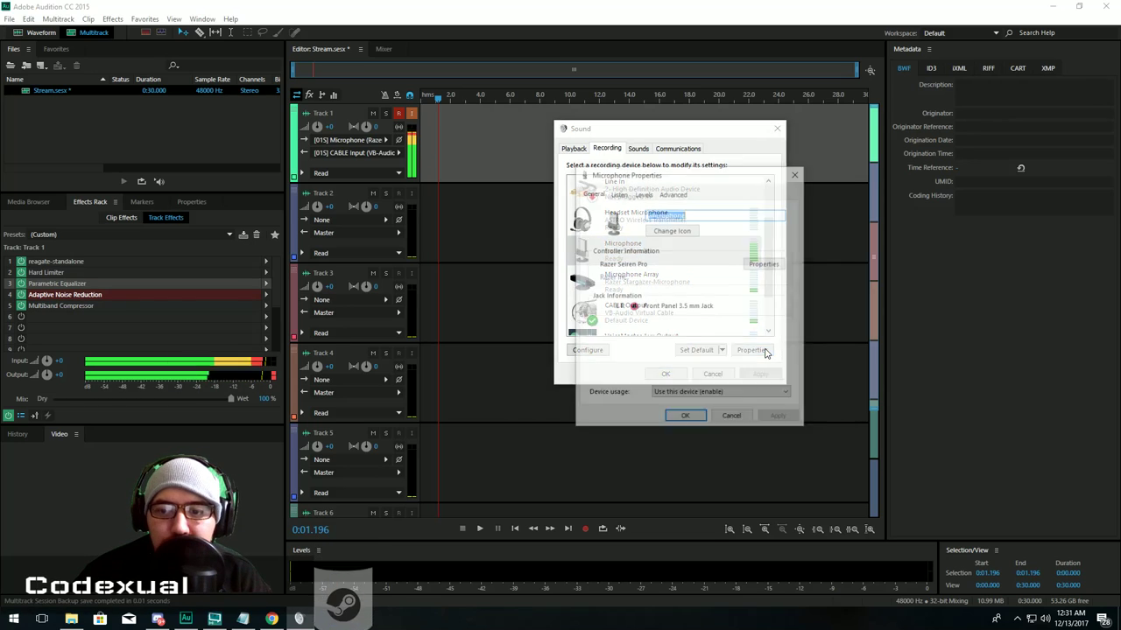
- Set the Razer Seiren Pro microphone's default format to 2 channel, 16 bit, 48000 Hz (DVD Quality)
left_click_drag(665, 178, 532, 177)
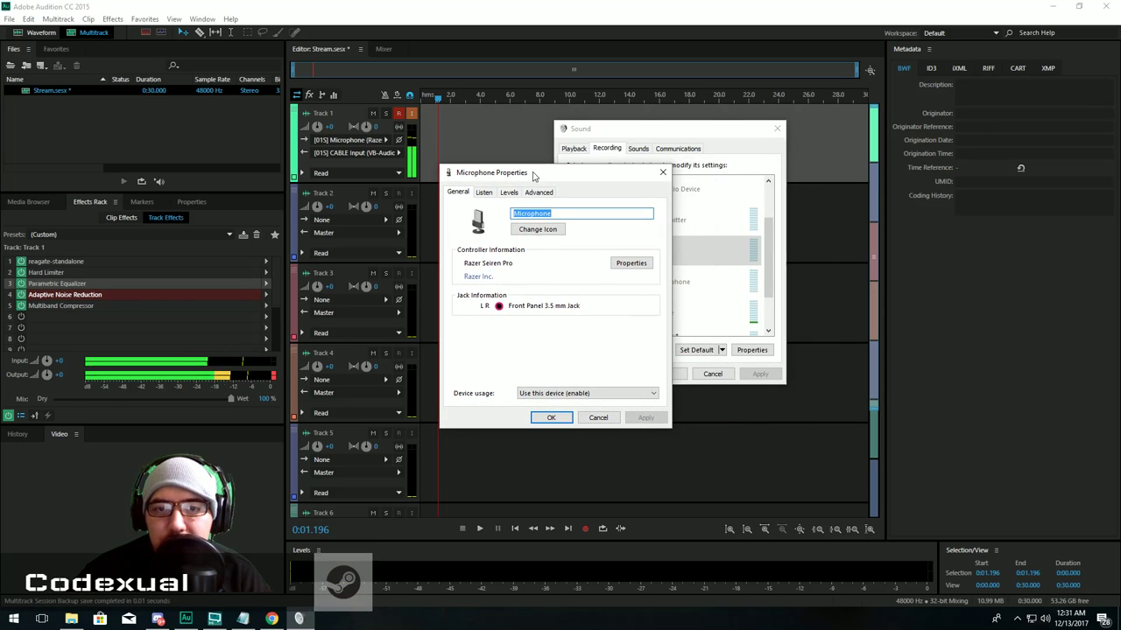
left_click(540, 192)
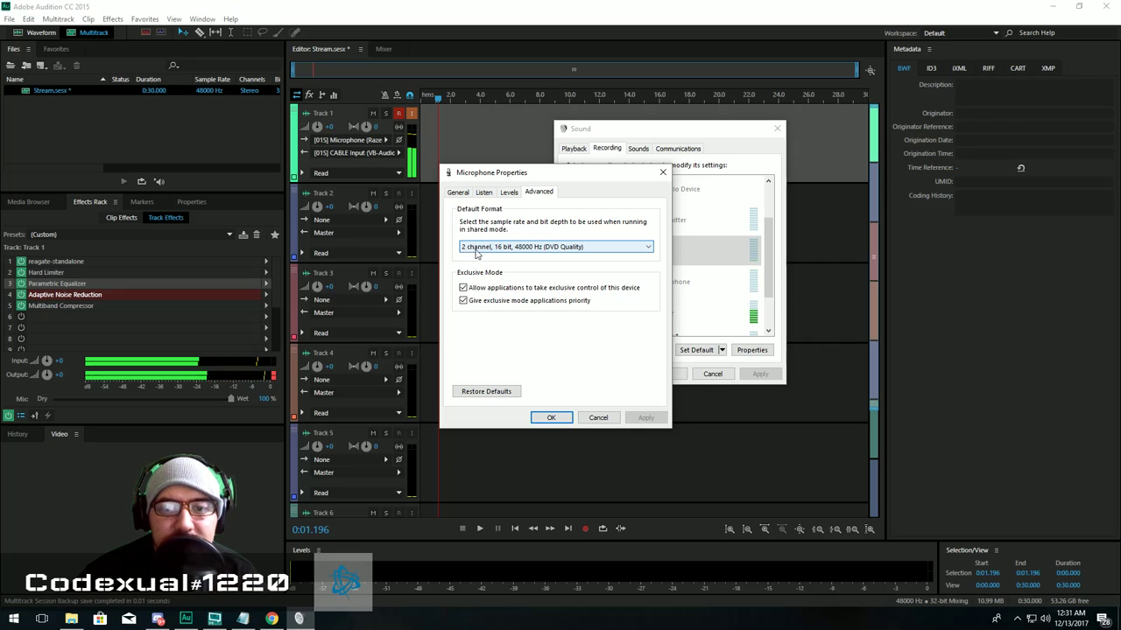
left_click(558, 250)
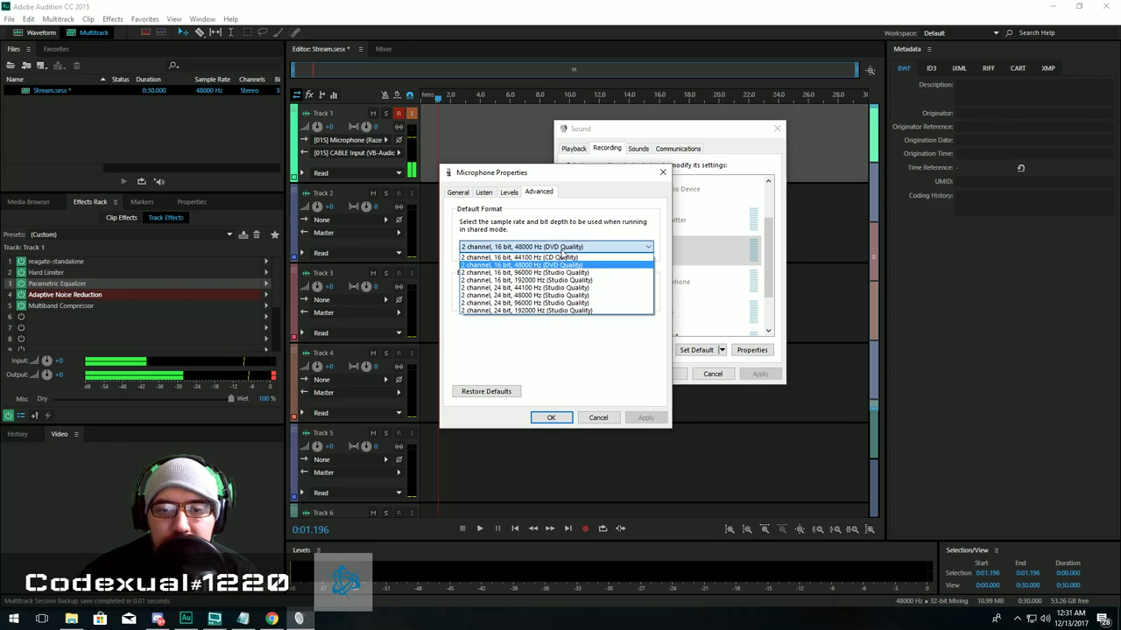
left_click(474, 265)
- Review the microphone's level, listening options and default format, and accept its properties
left_click(506, 195)
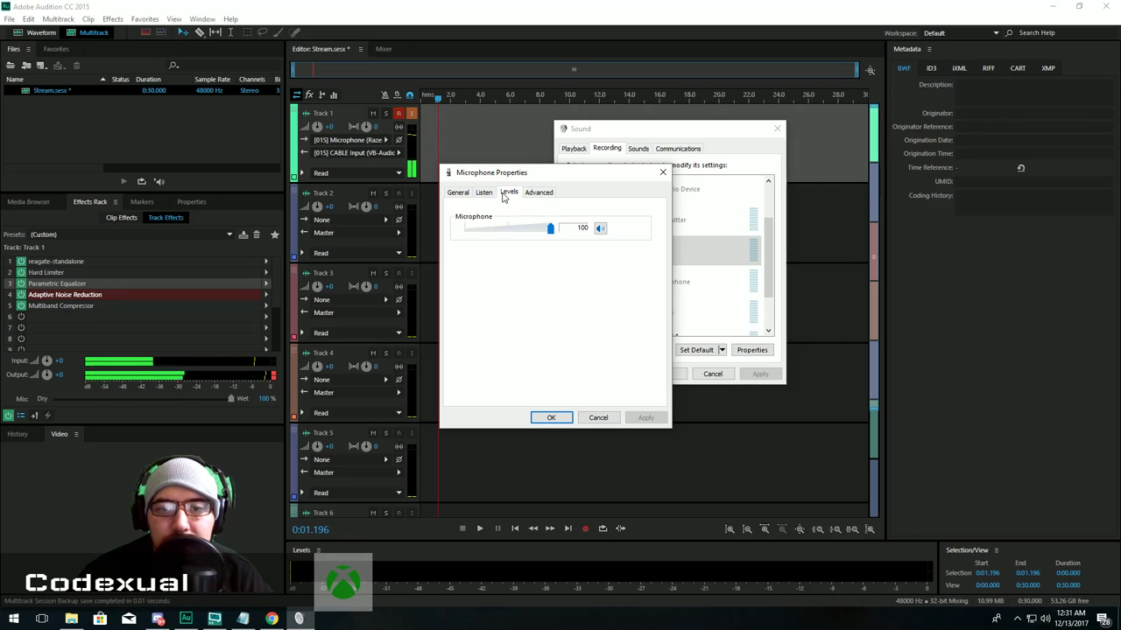
left_click(483, 192)
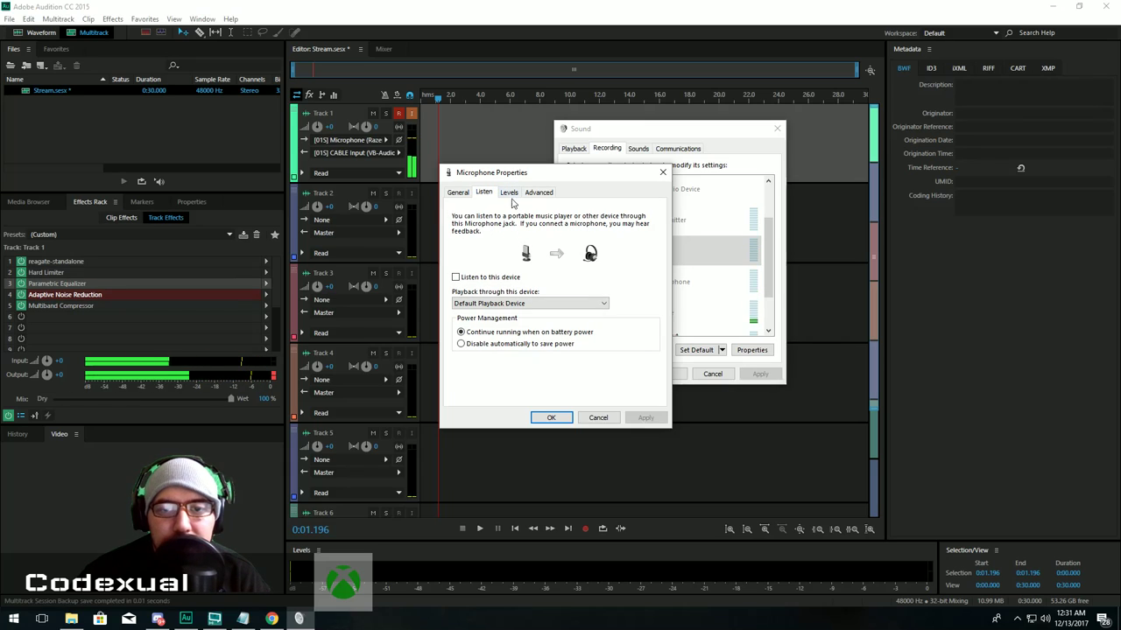
left_click(508, 192)
left_click(539, 192)
left_click(509, 192)
left_click(539, 192)
left_click(508, 192)
left_click(538, 193)
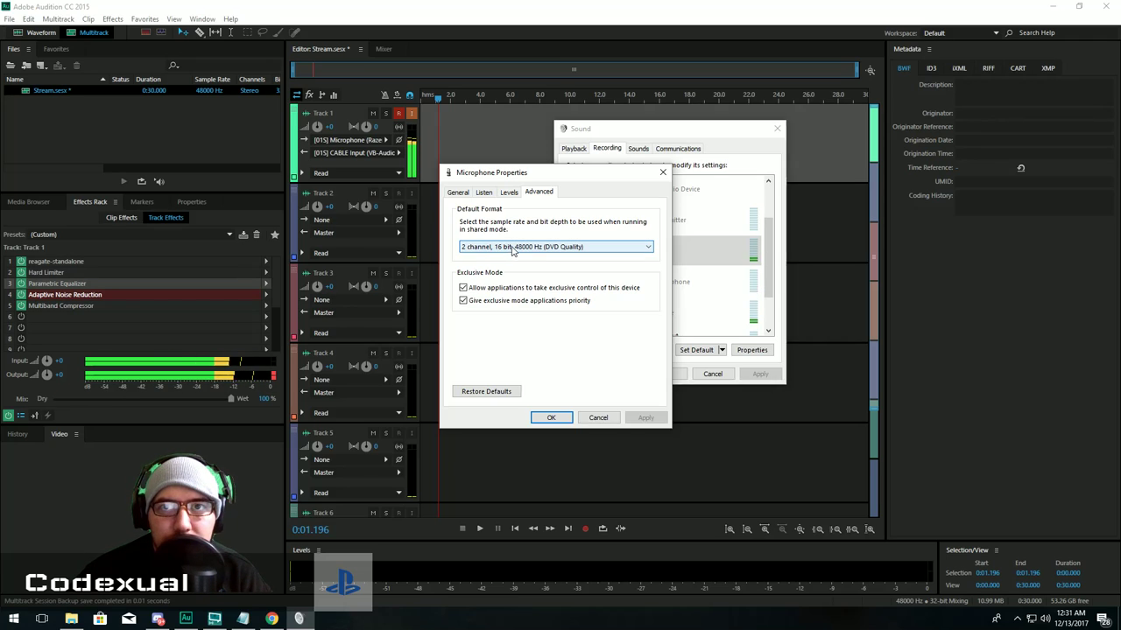
left_click(508, 192)
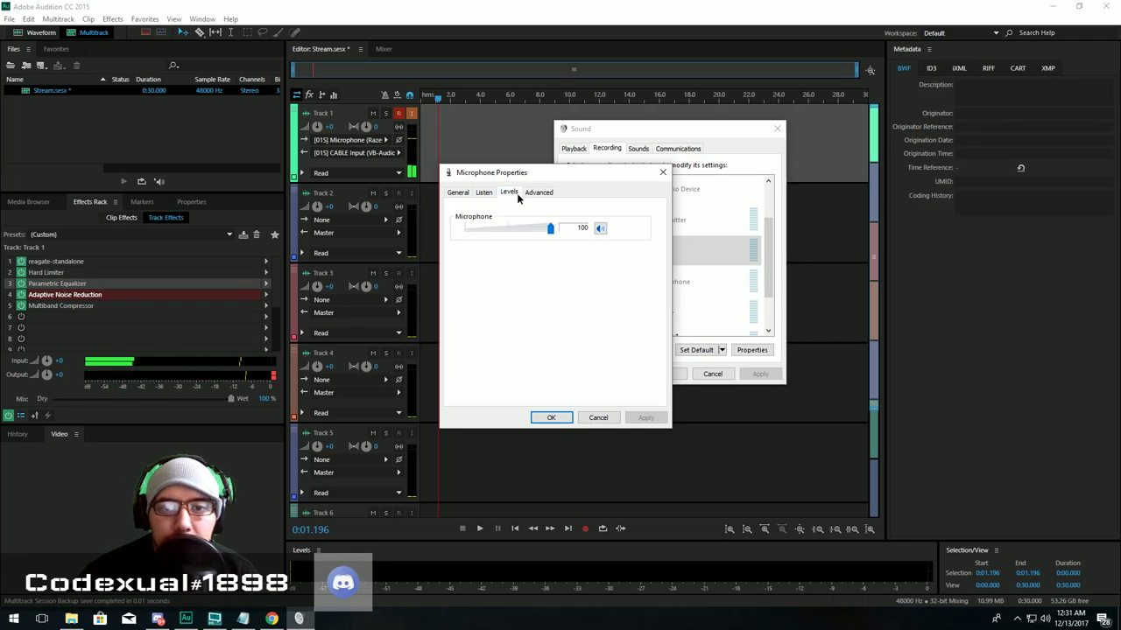
left_click(551, 418)
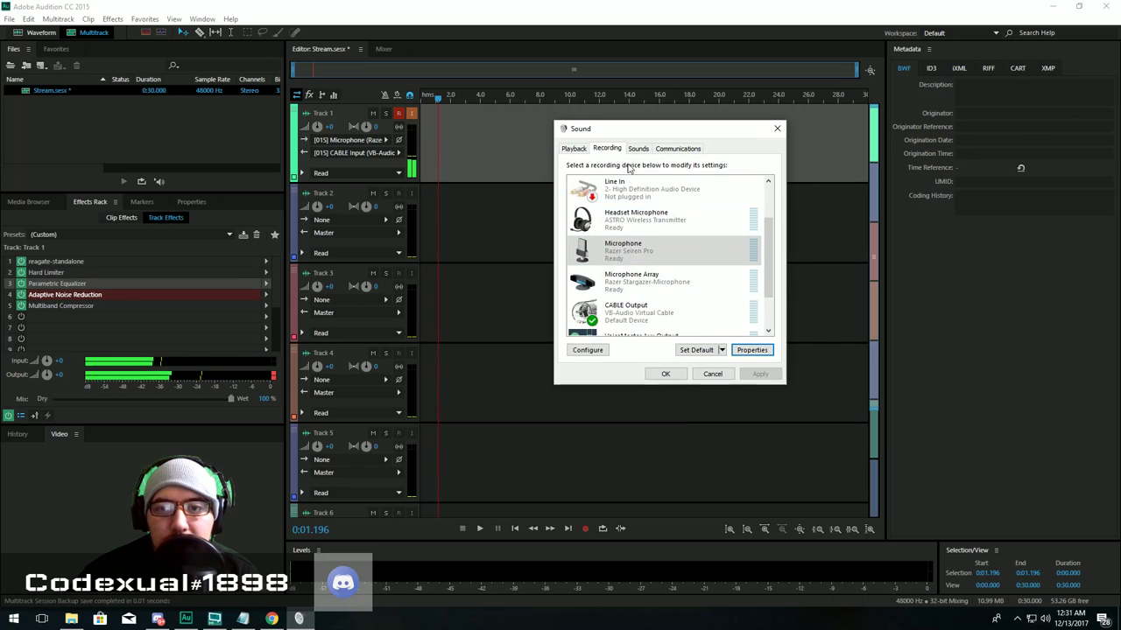
- Open the CABLE Output recording device's properties, check its default format and levels, and accept them
scroll(619, 197, "down", 2)
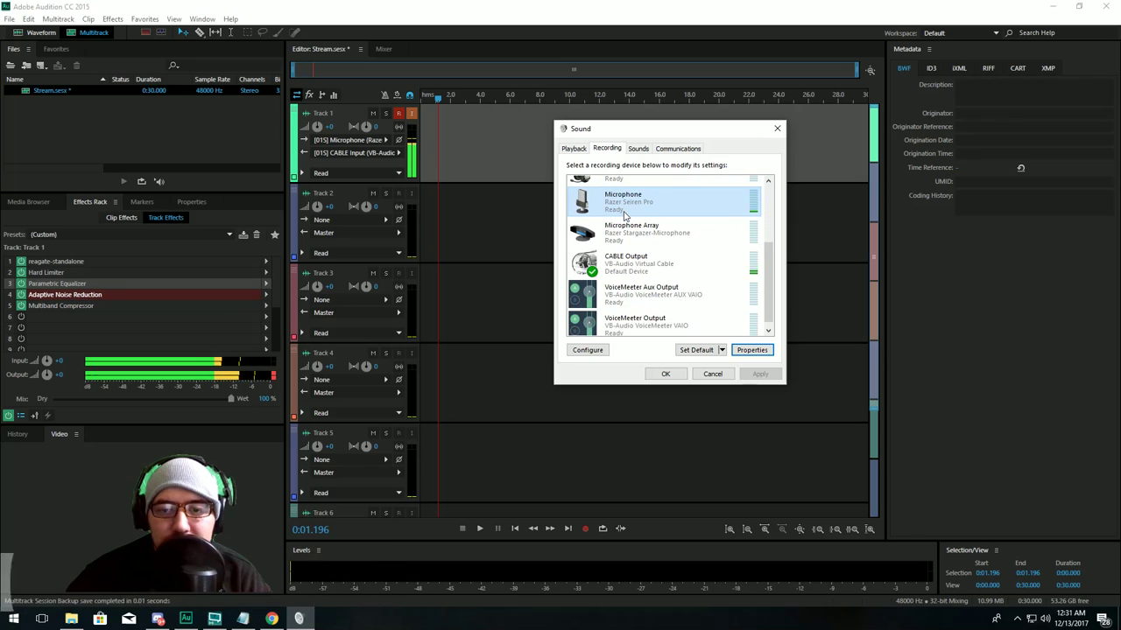
left_click(631, 273)
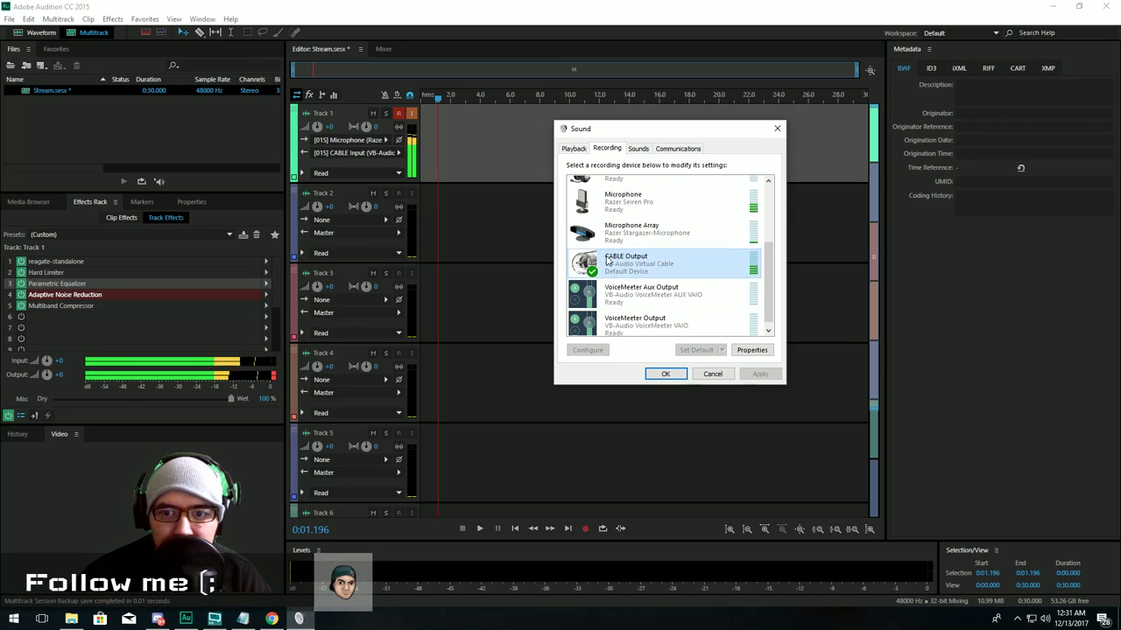
right_click(644, 255)
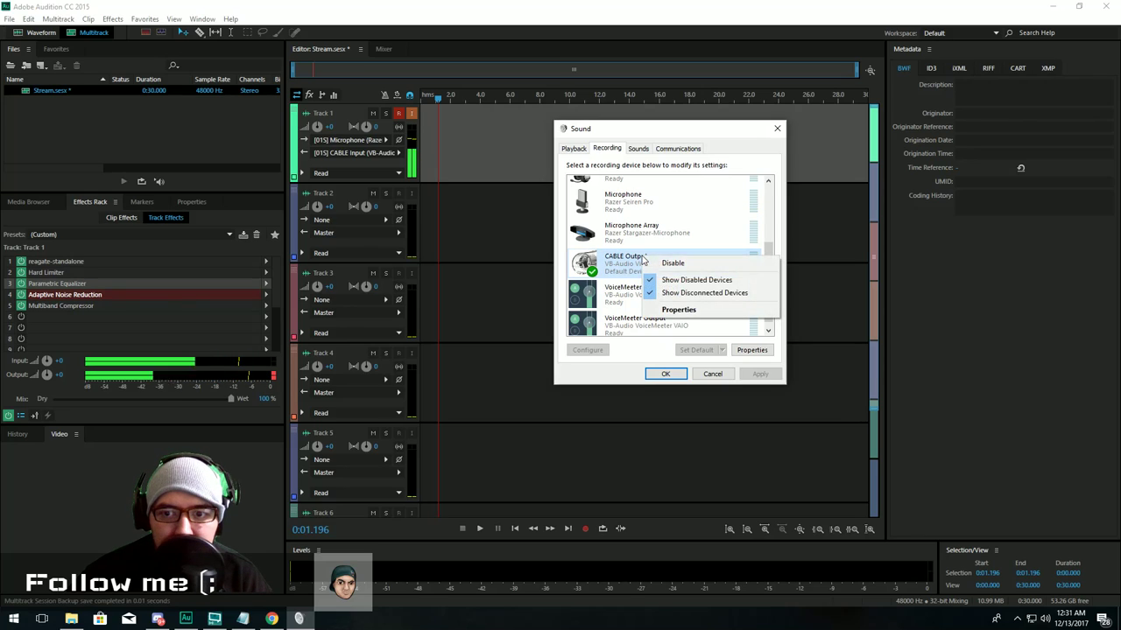
left_click(689, 312)
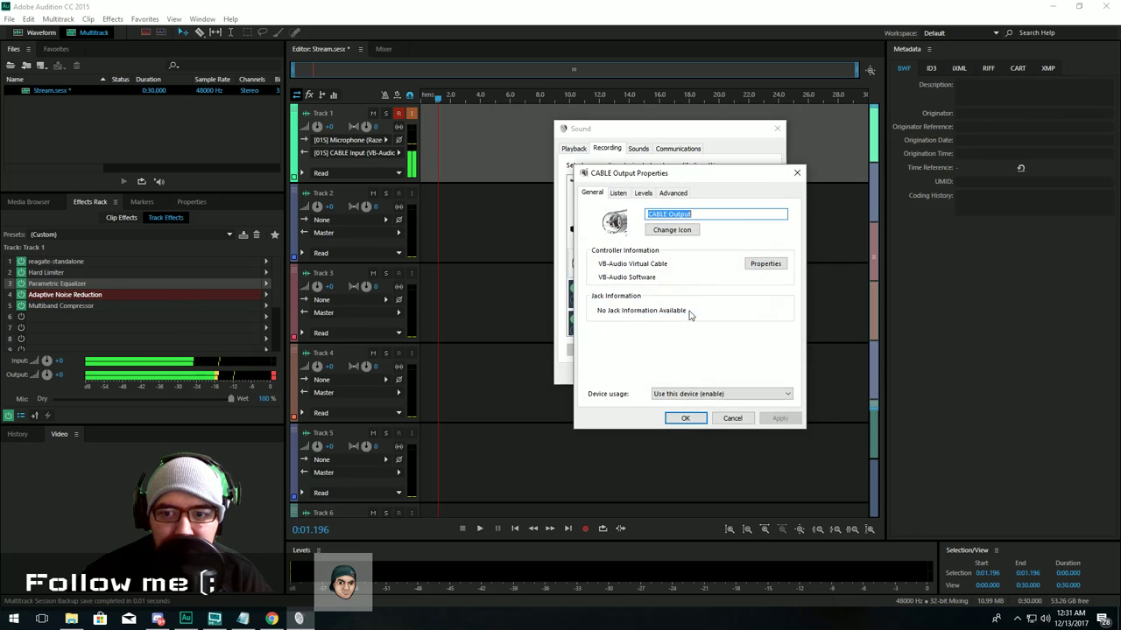
left_click(672, 192)
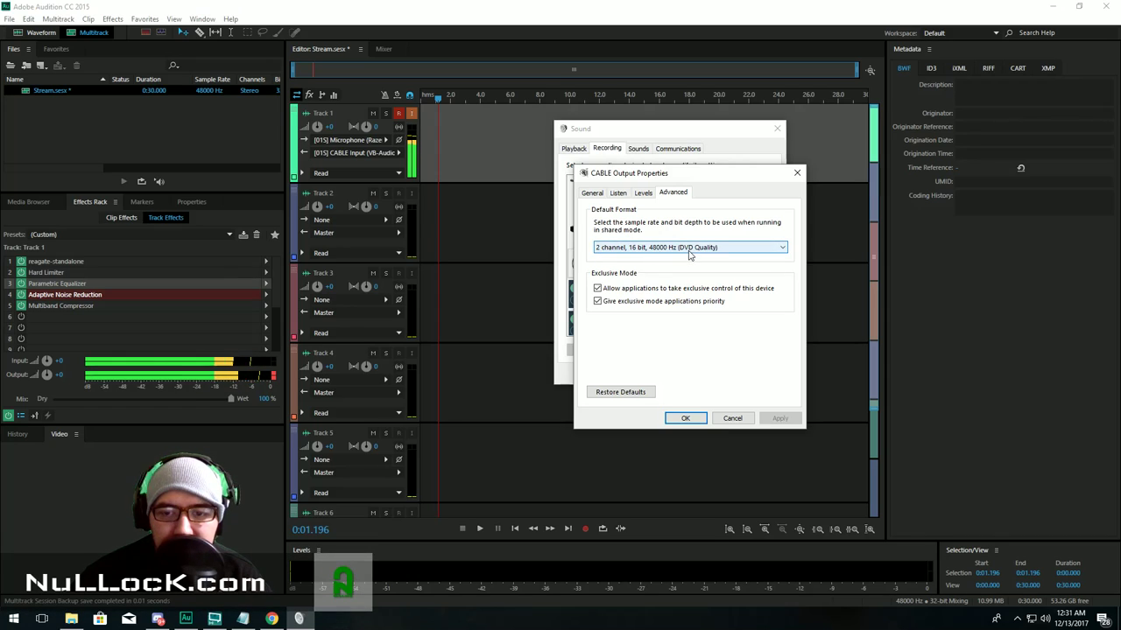
left_click(642, 193)
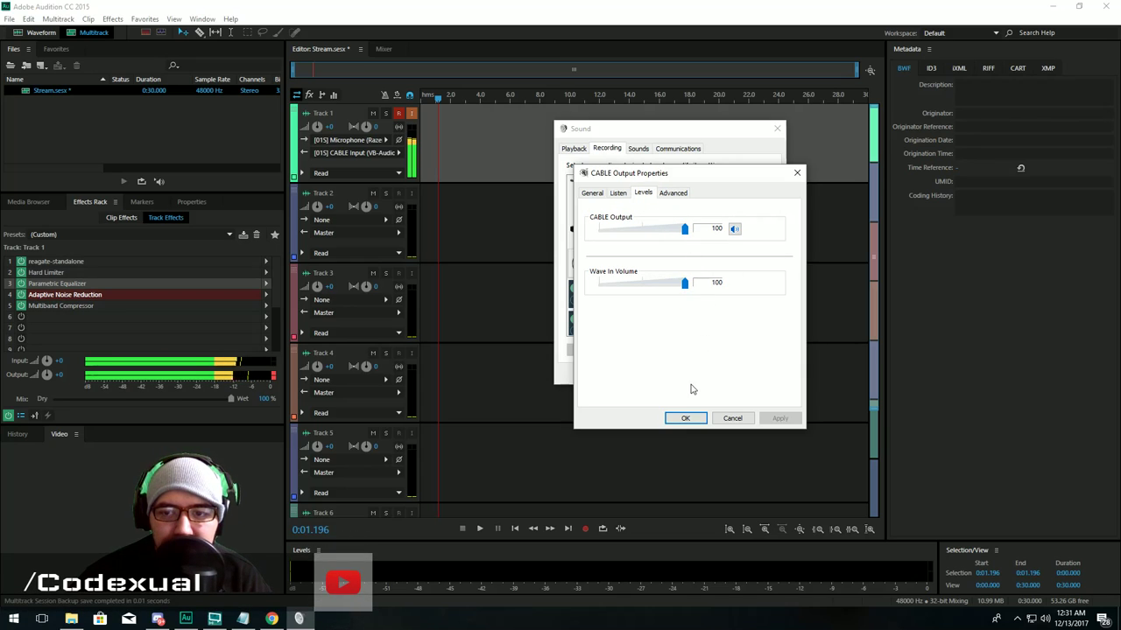
left_click(685, 418)
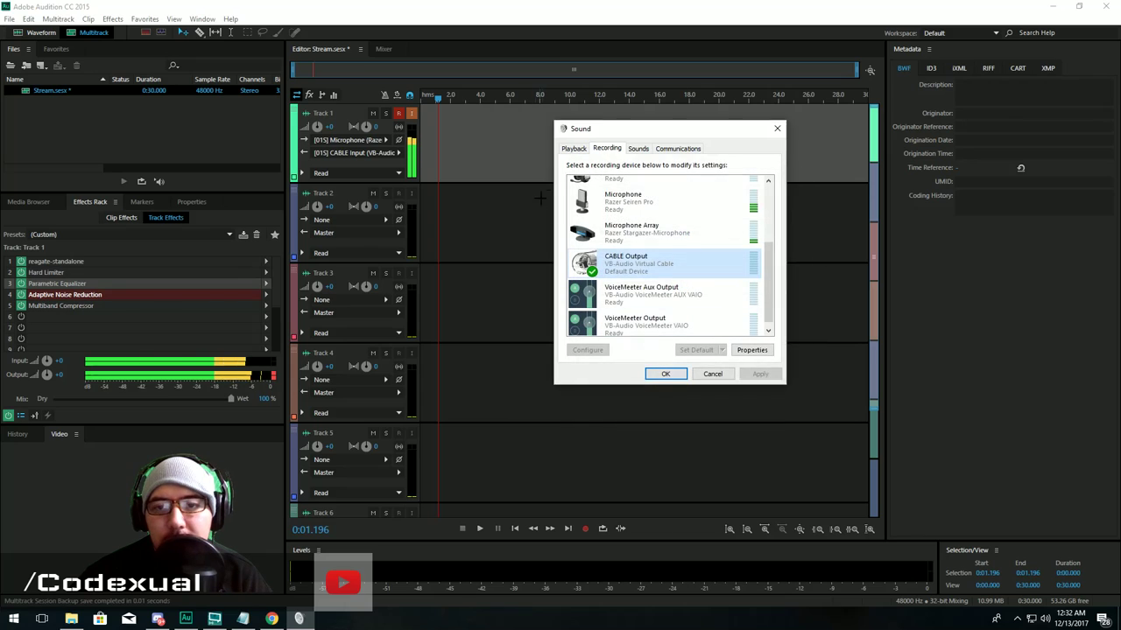
- Find CABLE Input among the playback devices and open its properties
left_click(575, 150)
scroll(635, 267, "down", 2)
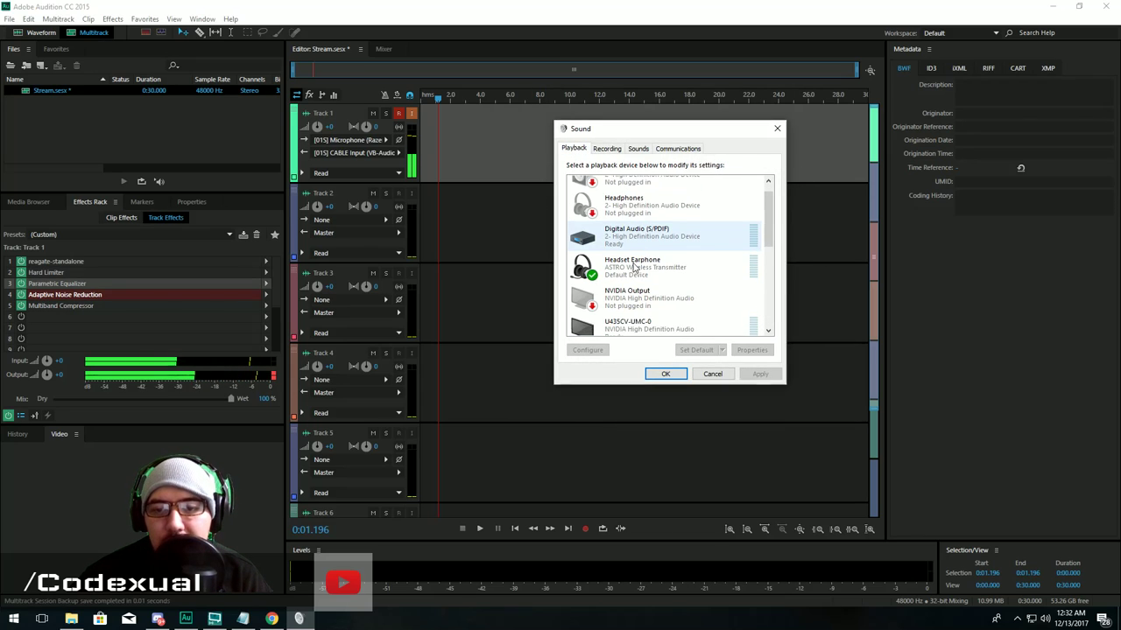
scroll(636, 269, "down", 5)
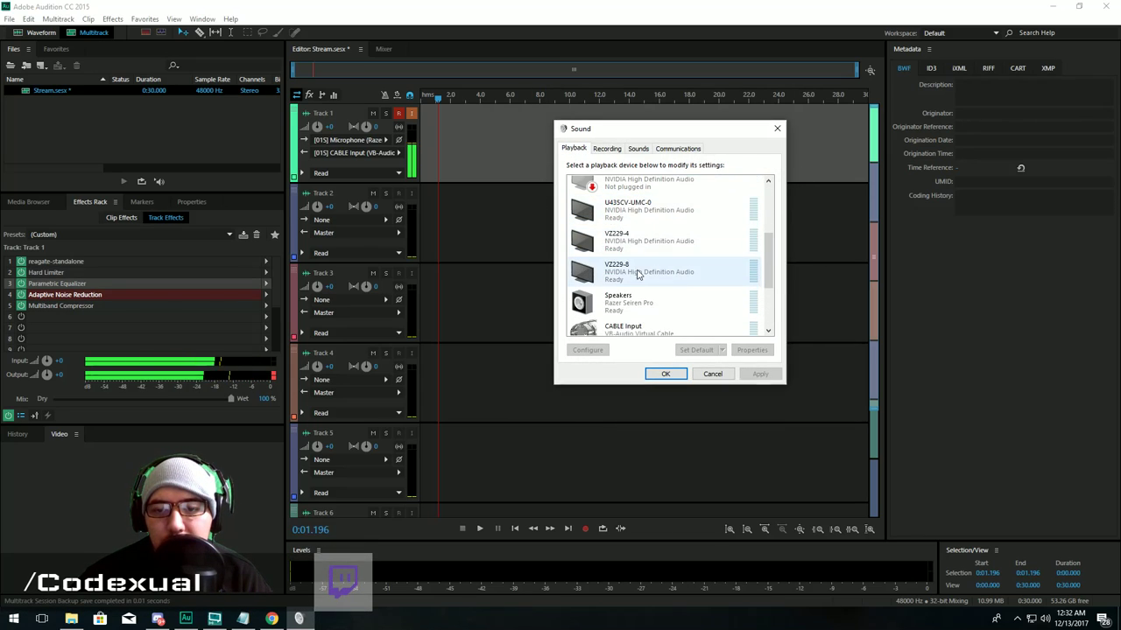
scroll(636, 274, "down", 1)
left_click(628, 254)
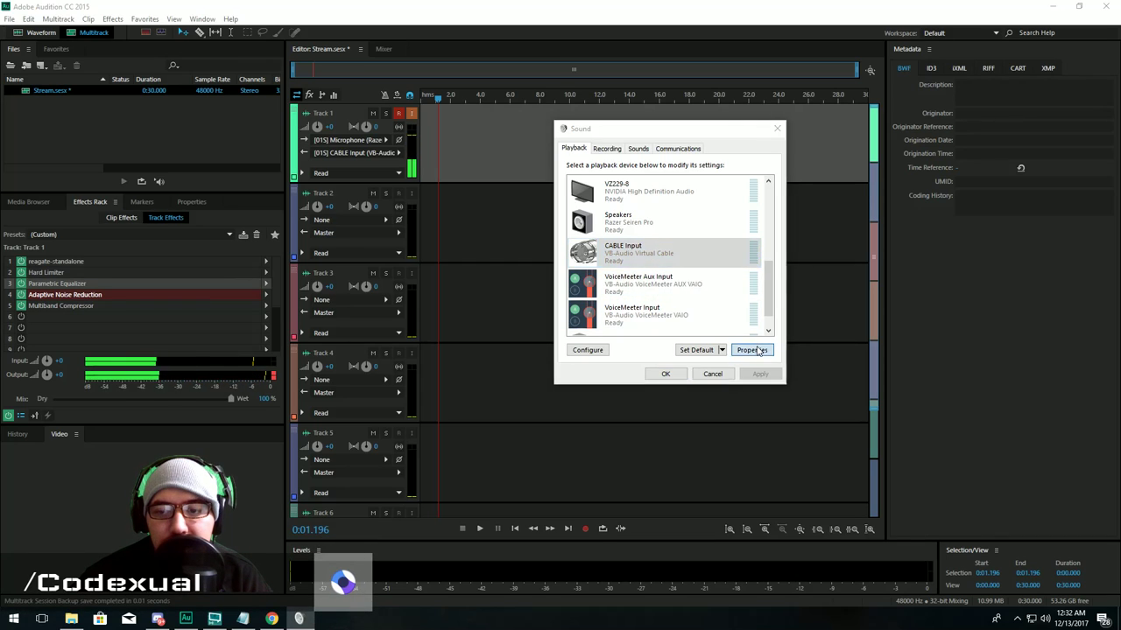
left_click(751, 349)
- Check the default format and level of CABLE Input, and accept both its properties and the Sound settings
left_click(688, 192)
left_click(649, 193)
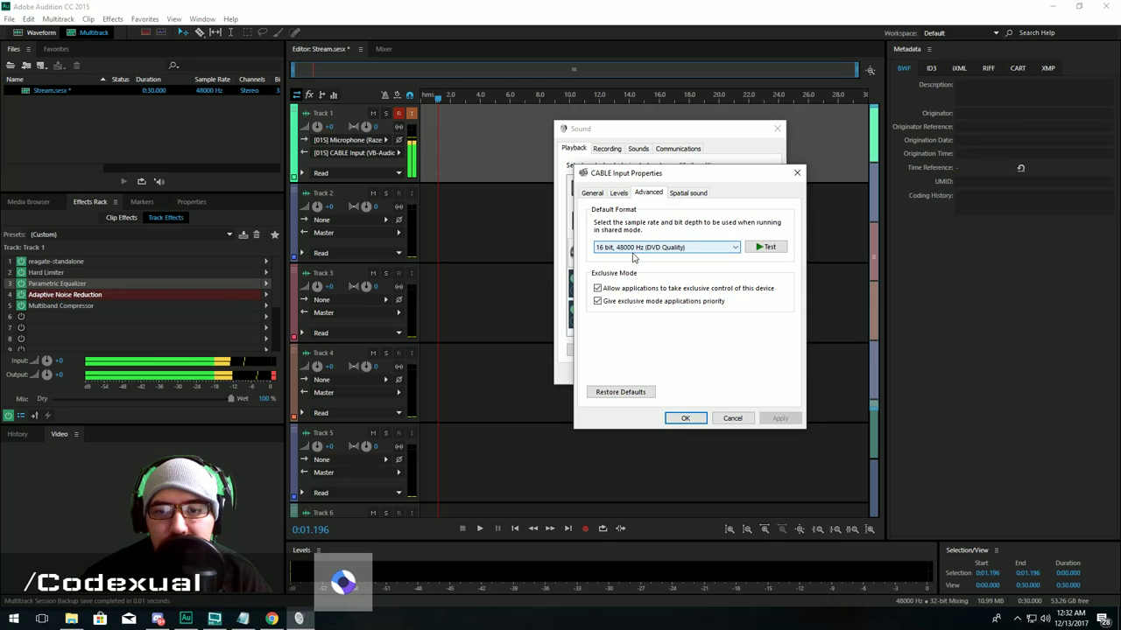
left_click(619, 194)
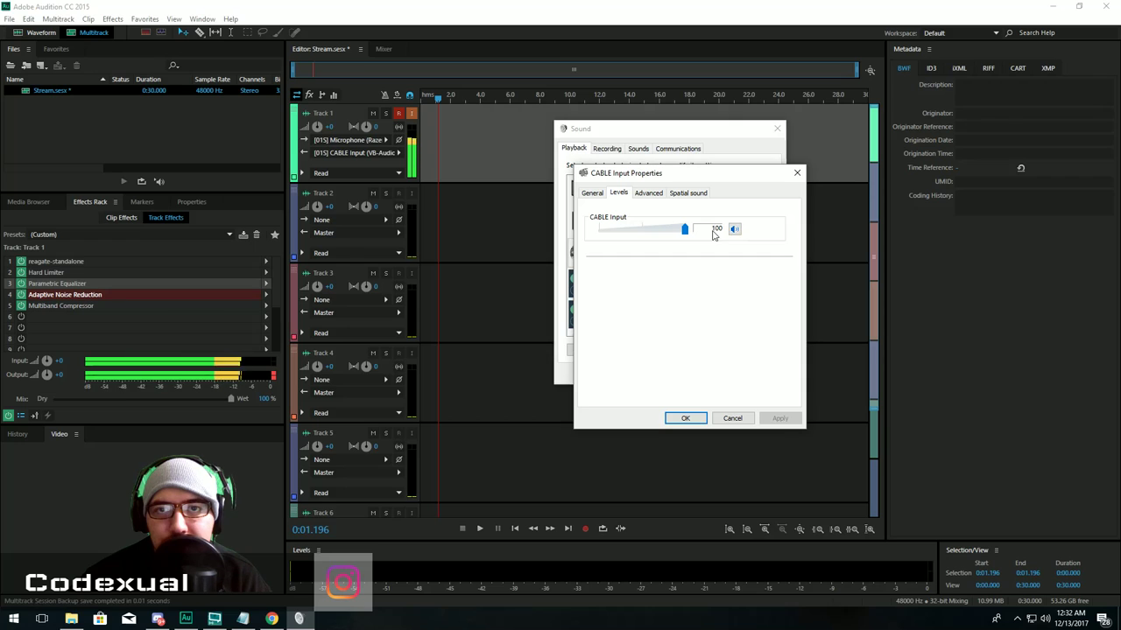
left_click(684, 419)
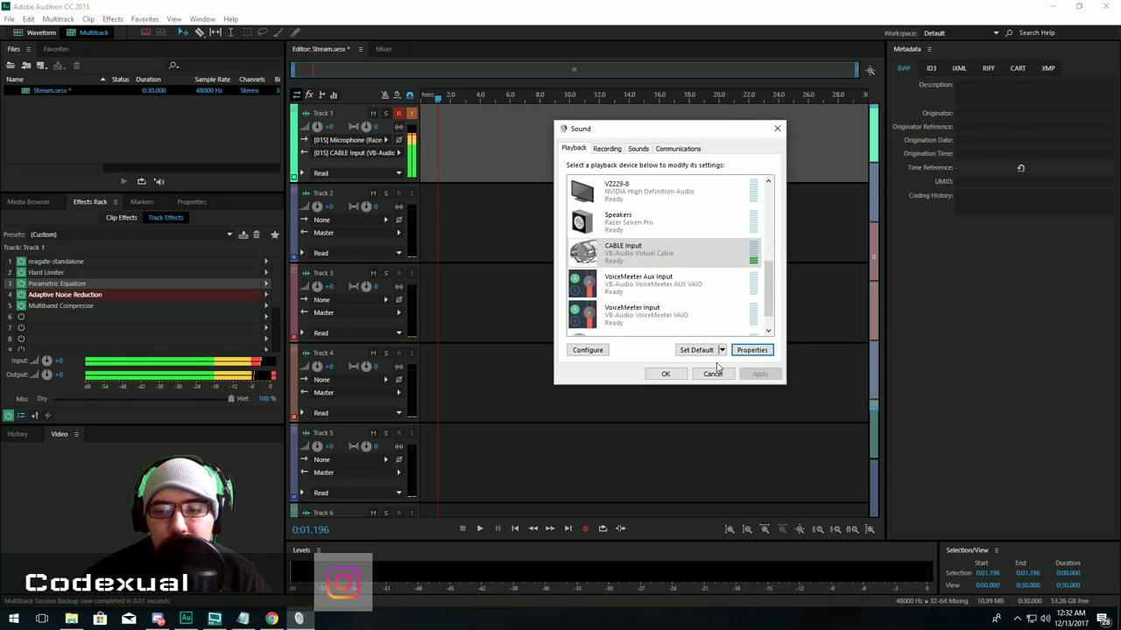
left_click(670, 372)
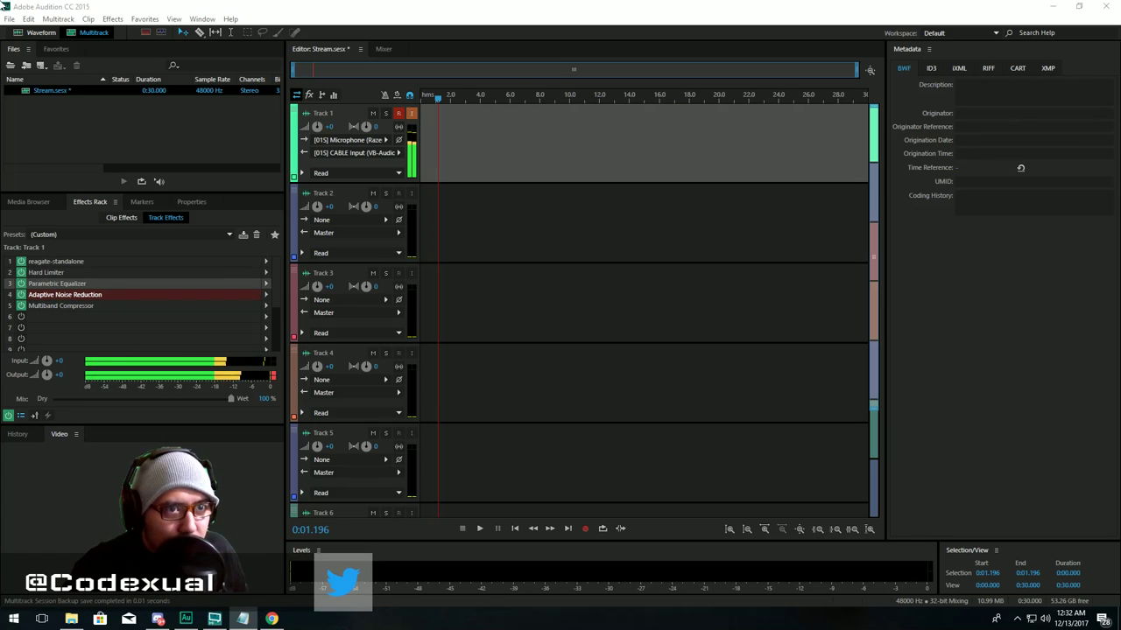
left_click_drag(197, 16, 326, 46)
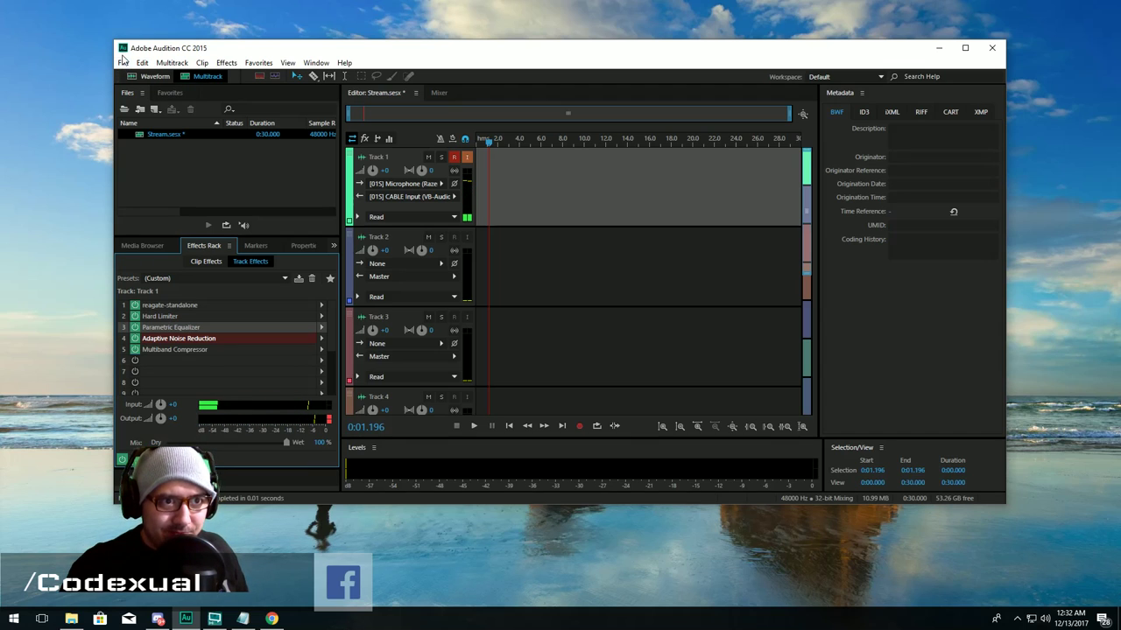
left_click_drag(176, 42, 193, 80)
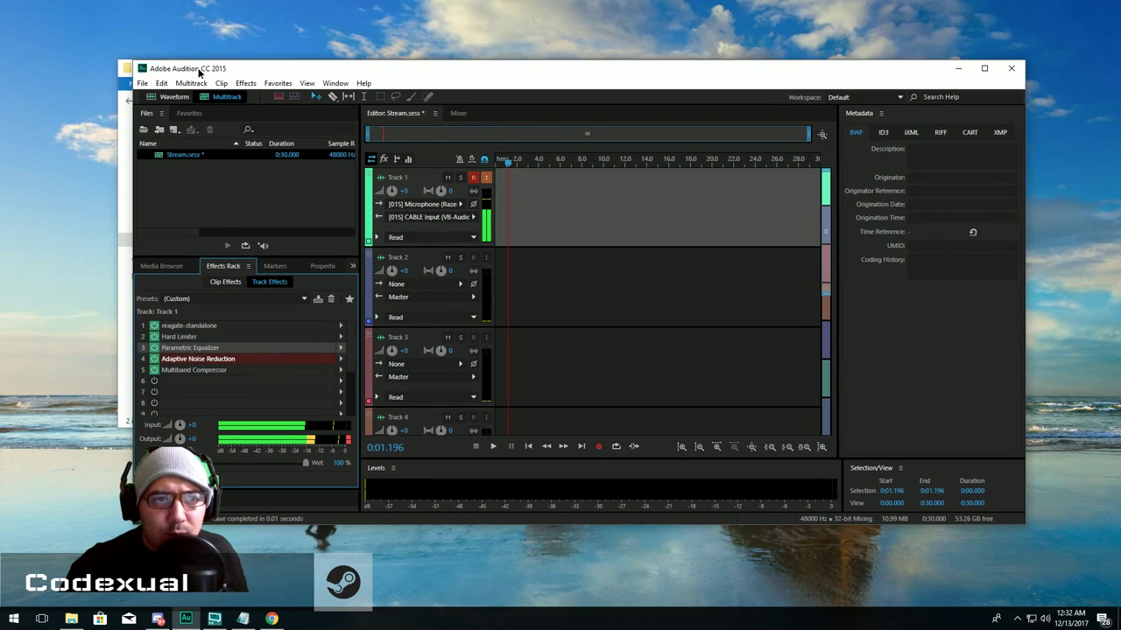
double_click(193, 80)
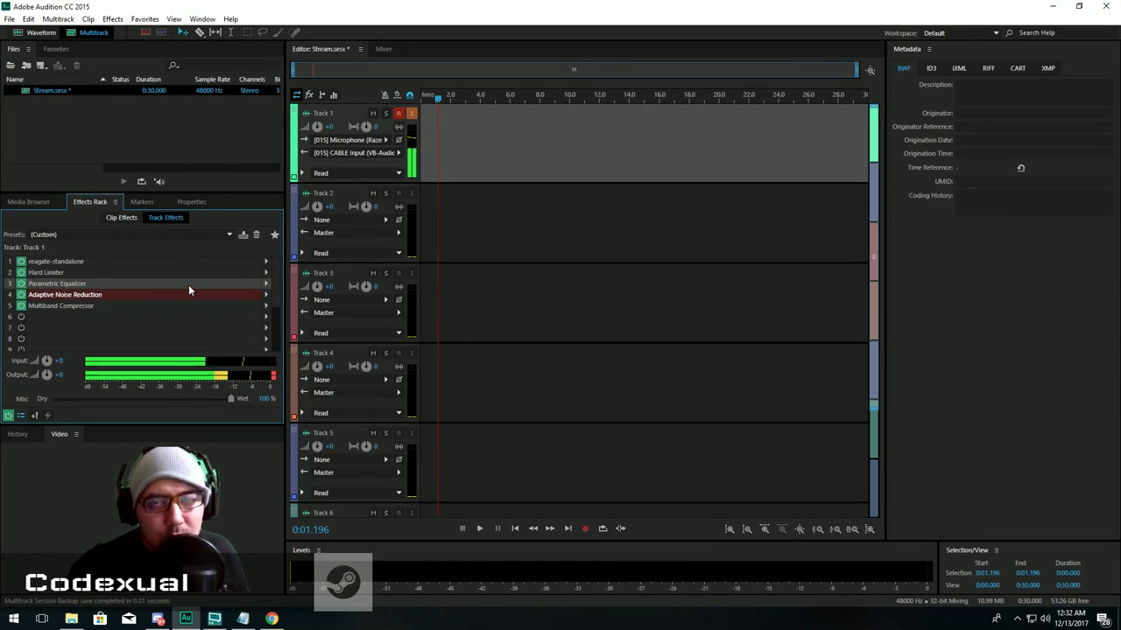
left_click_drag(202, 6, 286, 77)
left_click(134, 94)
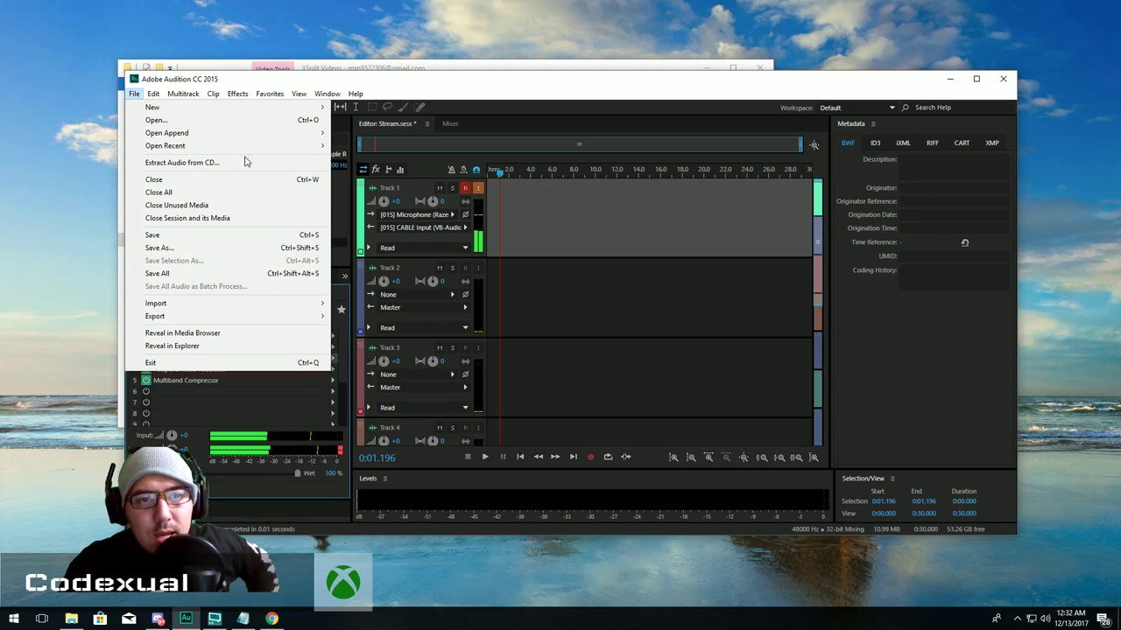
left_click(134, 94)
left_click_drag(388, 83, 377, 104)
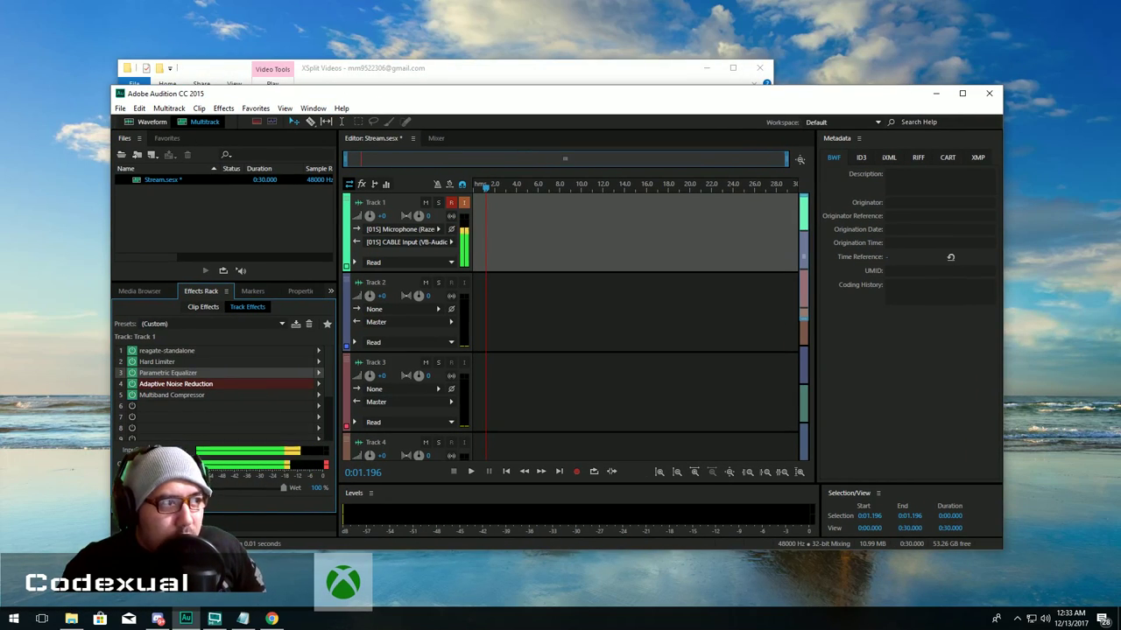
- Switch to XSplit, set its microphone to Microphone (Razer Seiren Pro) in the audio settings, and minimize it to return to Audition
key("alt+Tab")
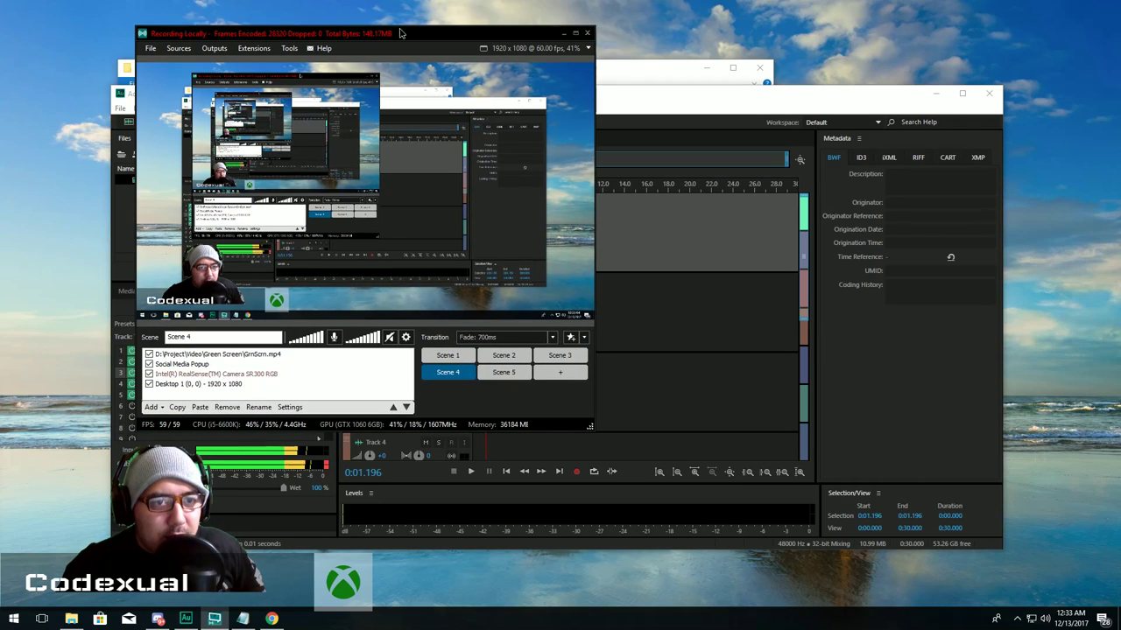
left_click(406, 337)
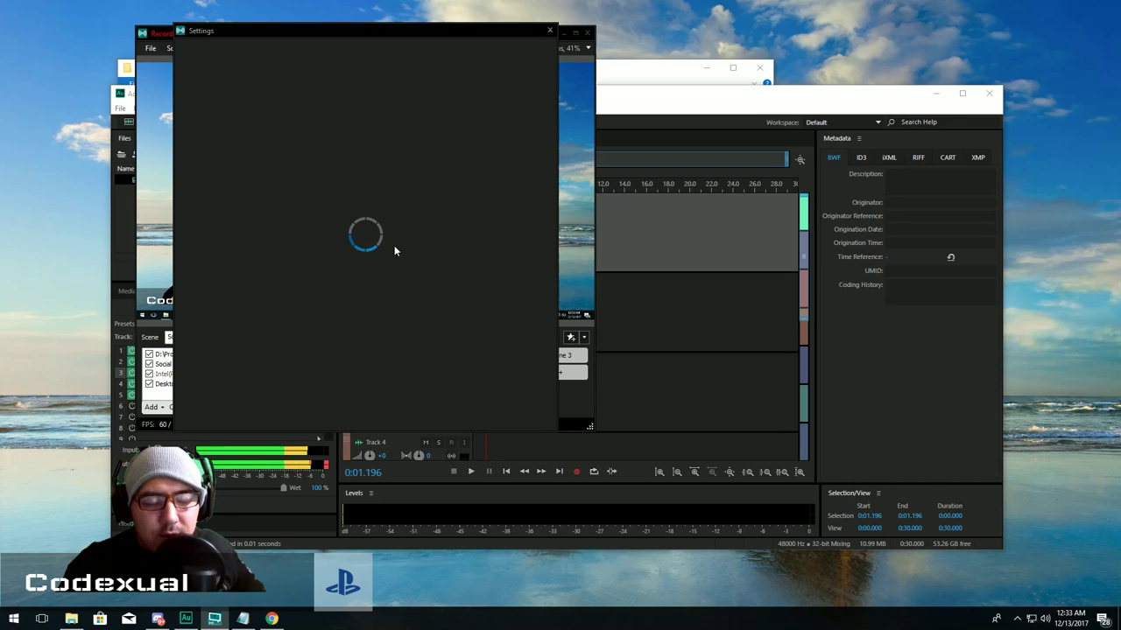
key("ctrl+Tab")
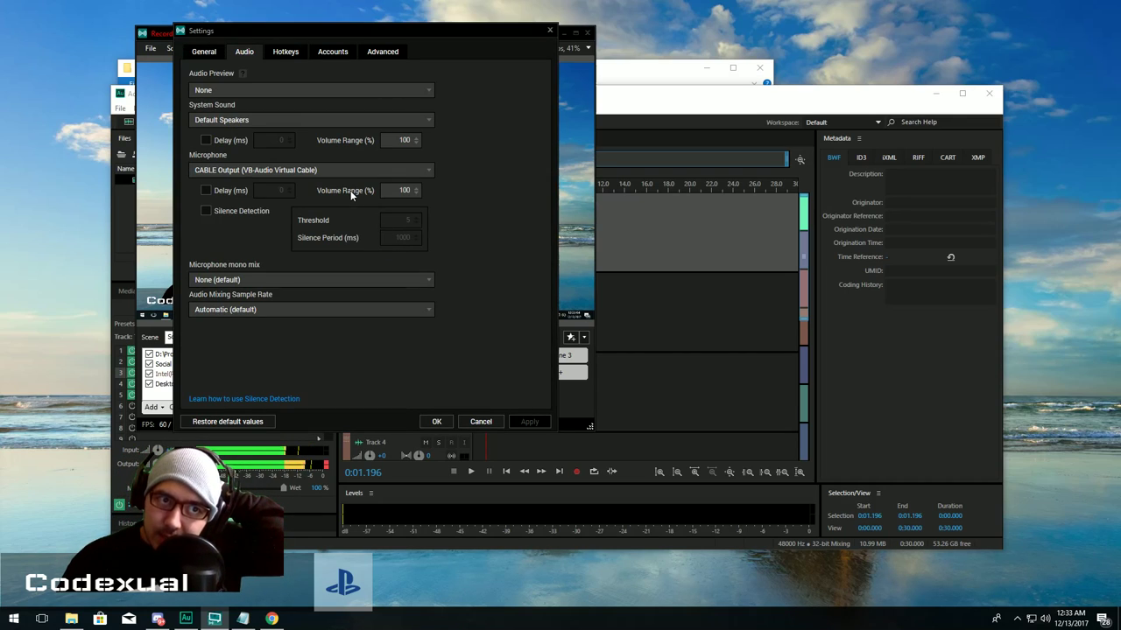
left_click(295, 171)
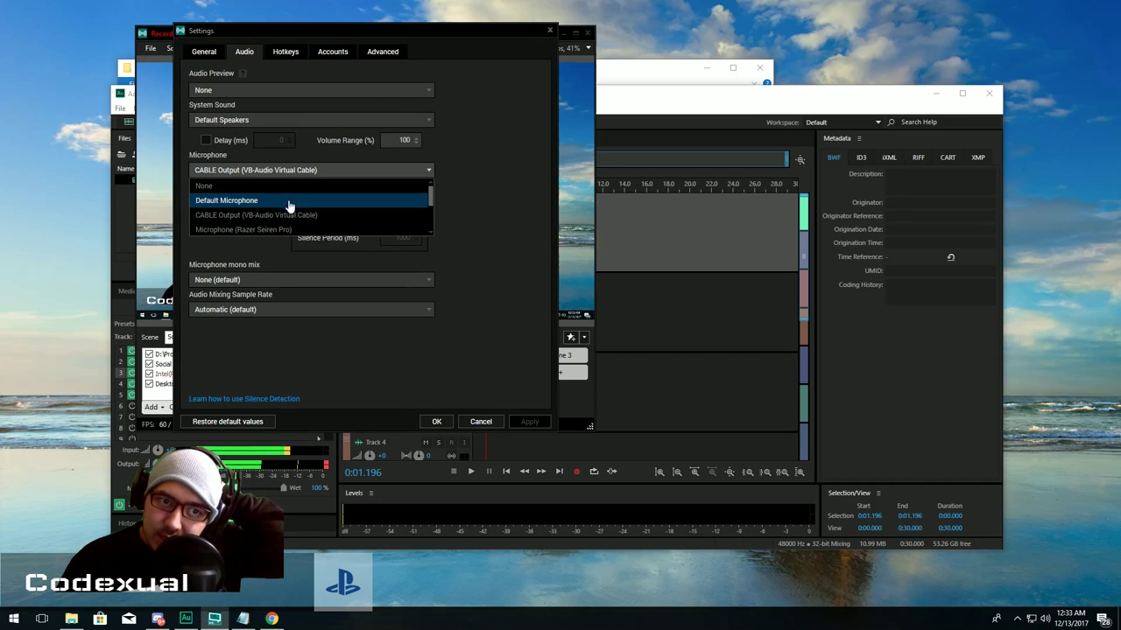
left_click(301, 229)
left_click(527, 423)
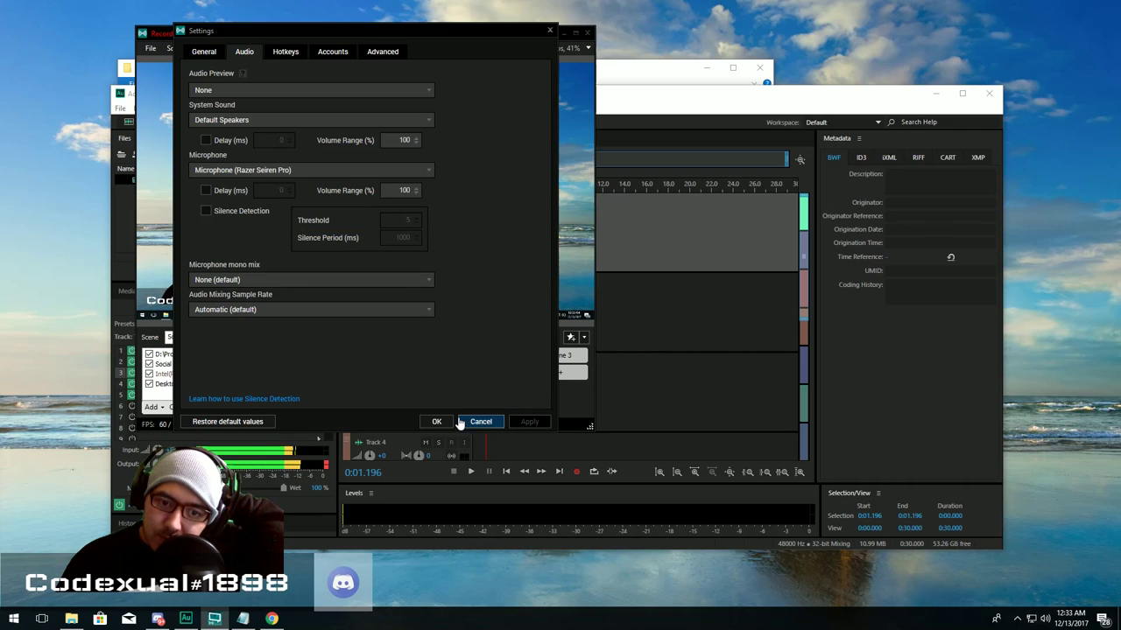
left_click(434, 423)
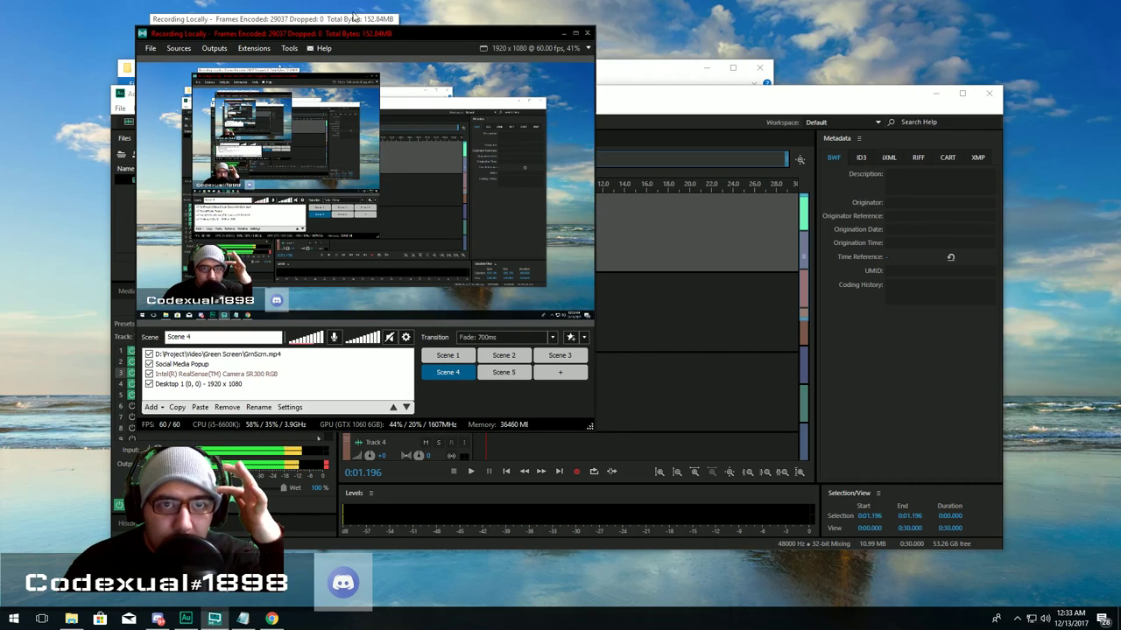
left_click(563, 33)
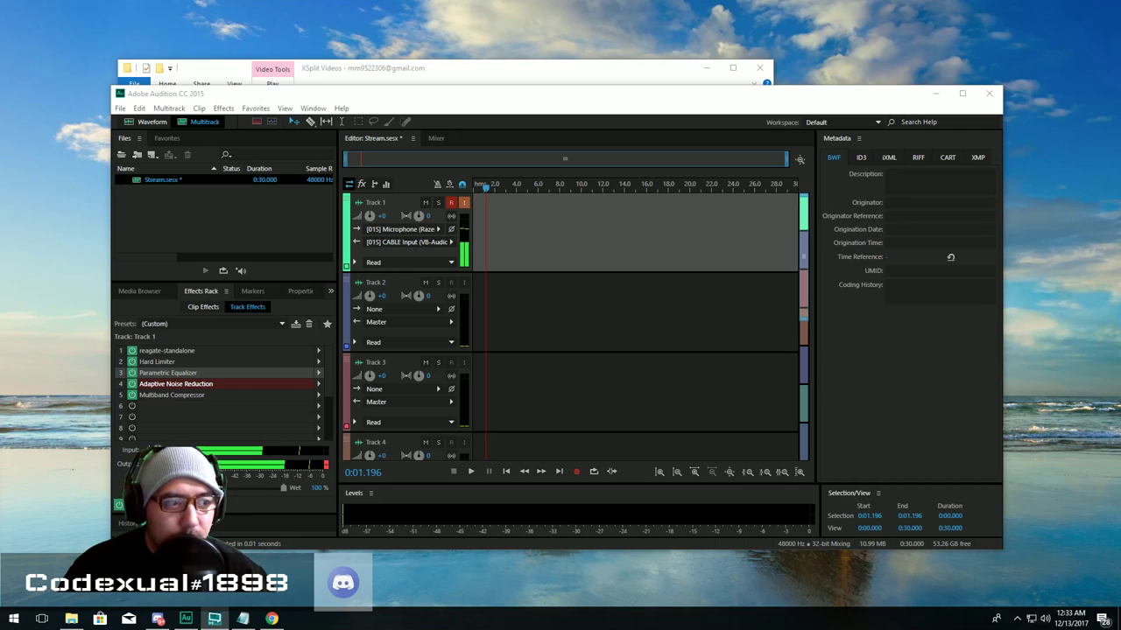
left_click_drag(262, 95, 303, 86)
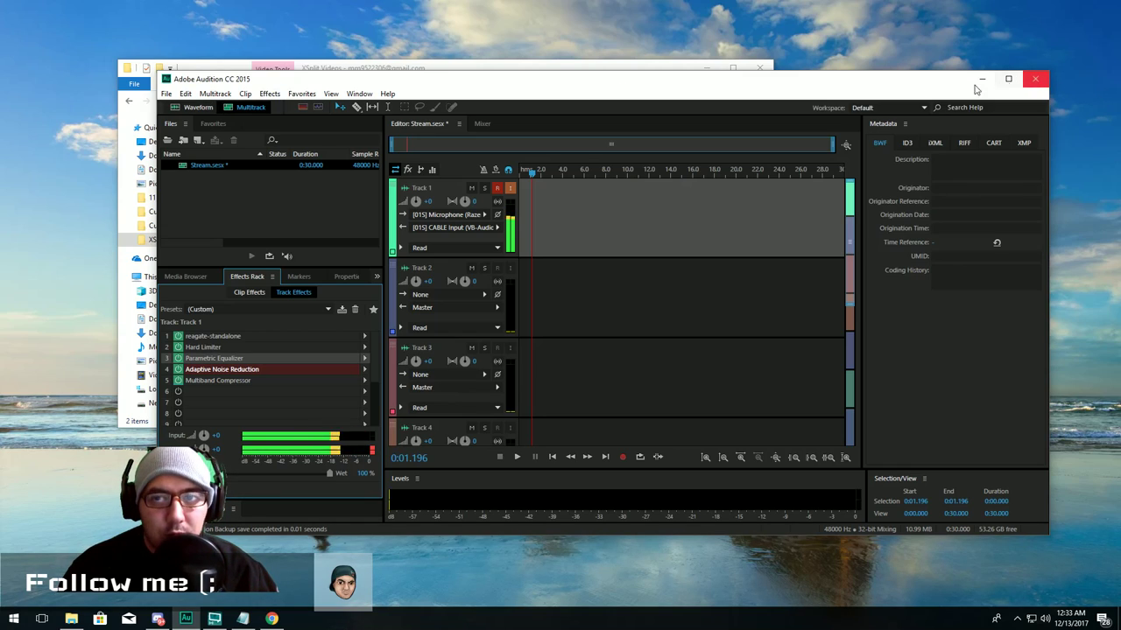
- Create a multitrack session named YouTube Test at 48000 Hz, 32 (float), with a Stereo master, and maximize the Audition window
left_click(168, 95)
mouse_move(184, 108)
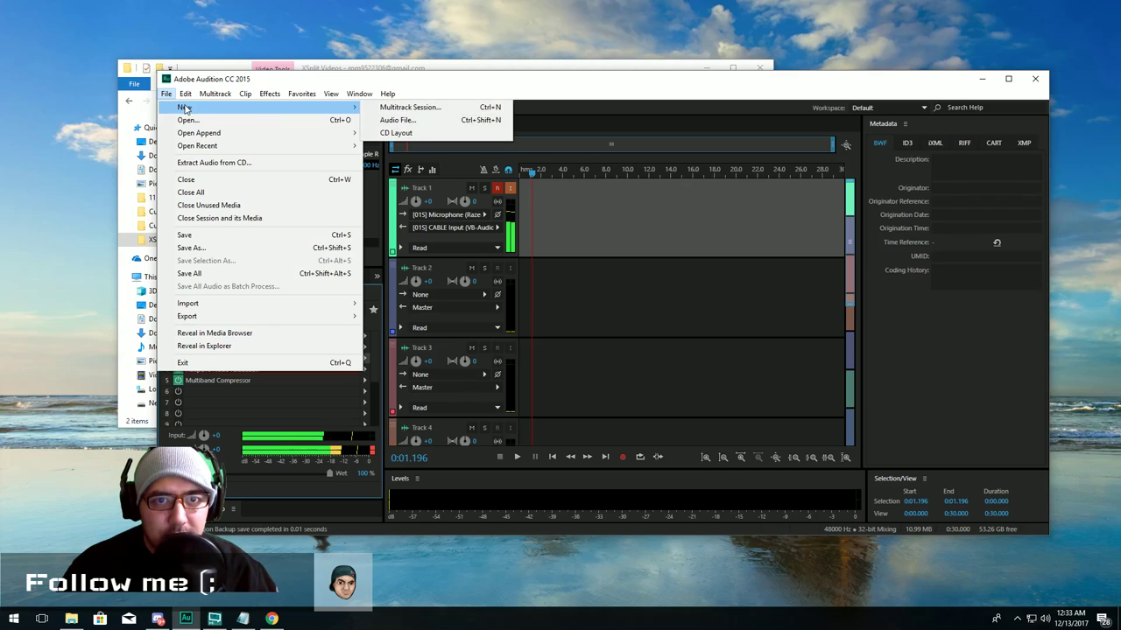
left_click(448, 107)
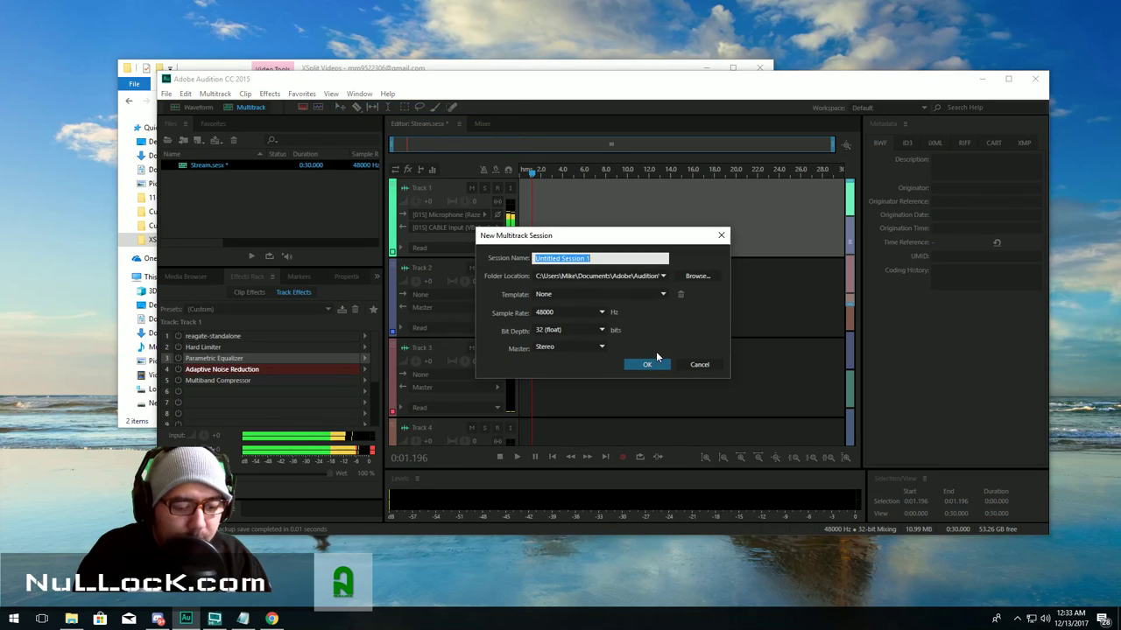
type("YouT")
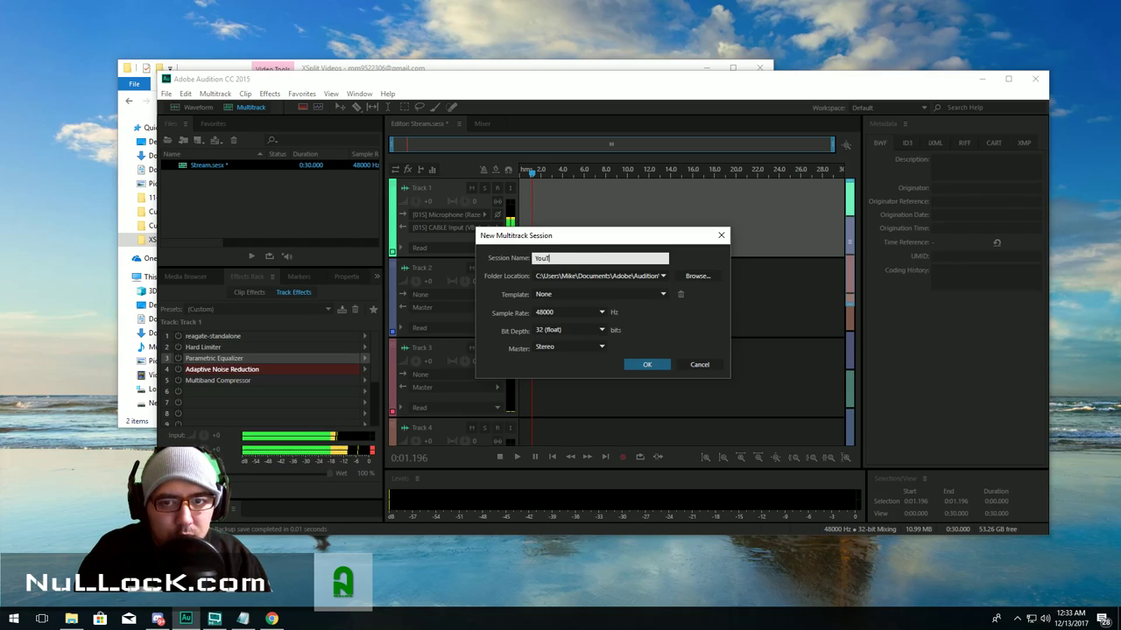
type("ube Test")
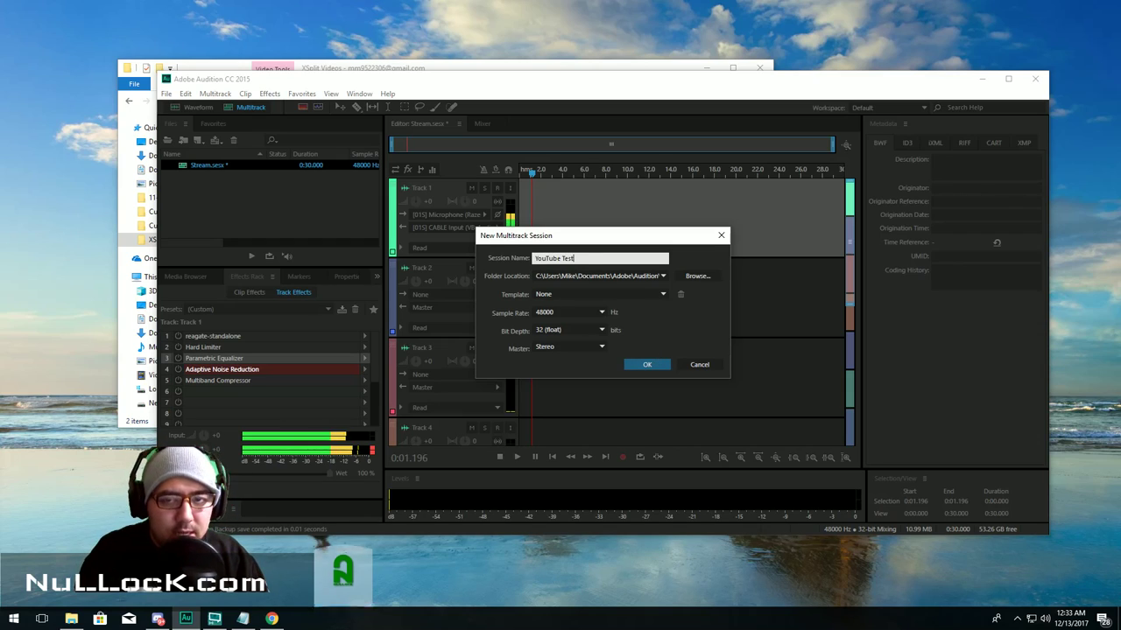
left_click(655, 355)
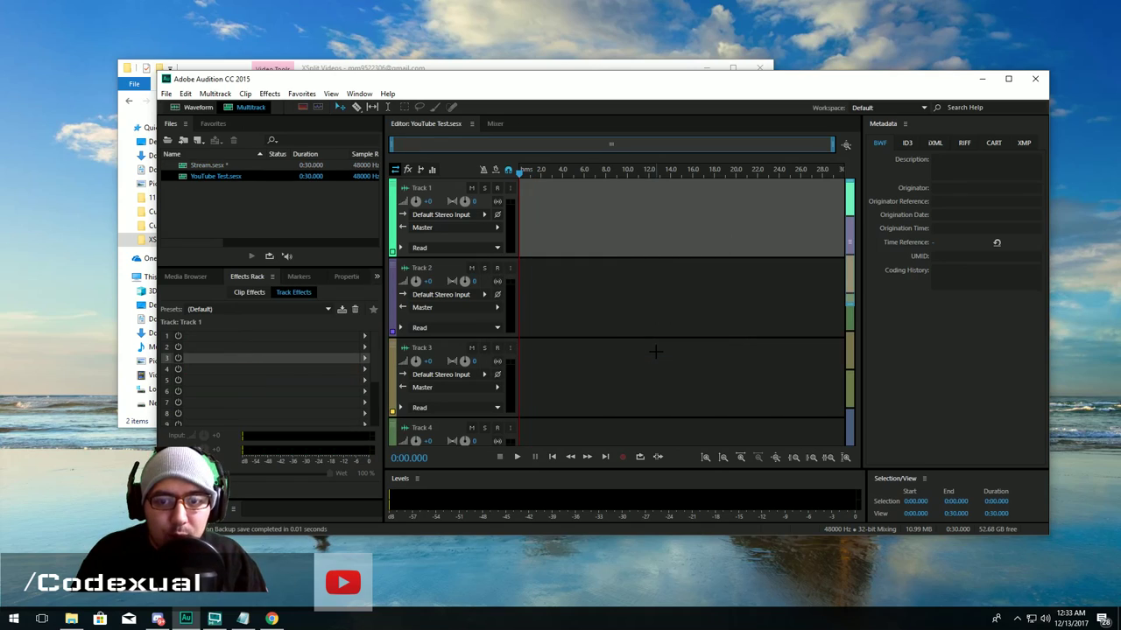
double_click(549, 85)
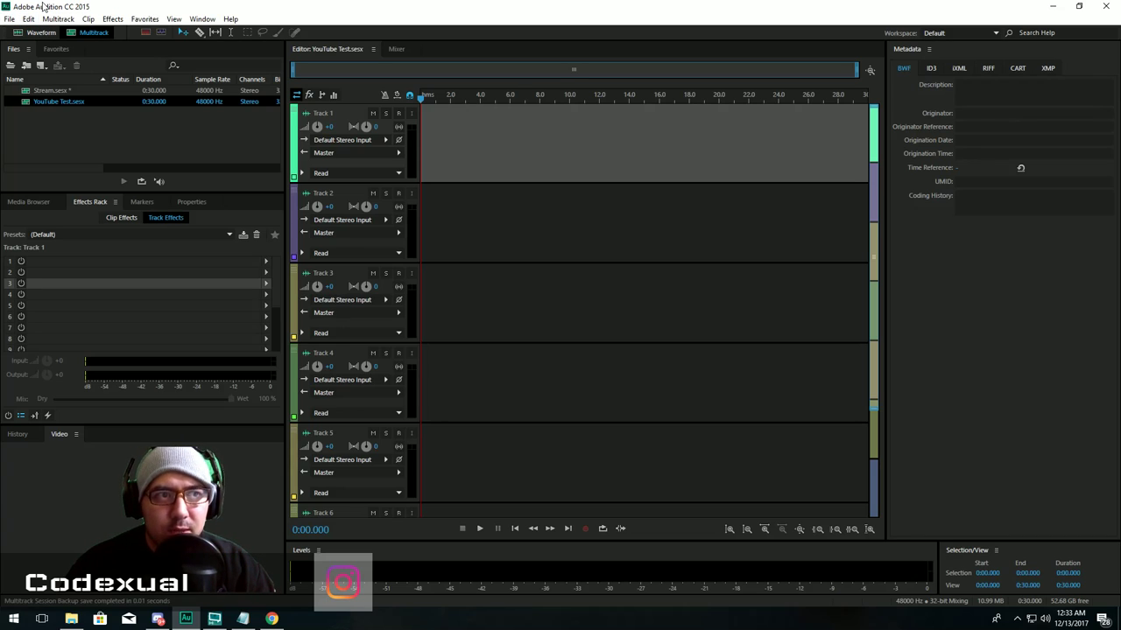
- Open the Audio Hardware preferences and keep Microphone (Razer Seiren Pro) as the default input
left_click(29, 18)
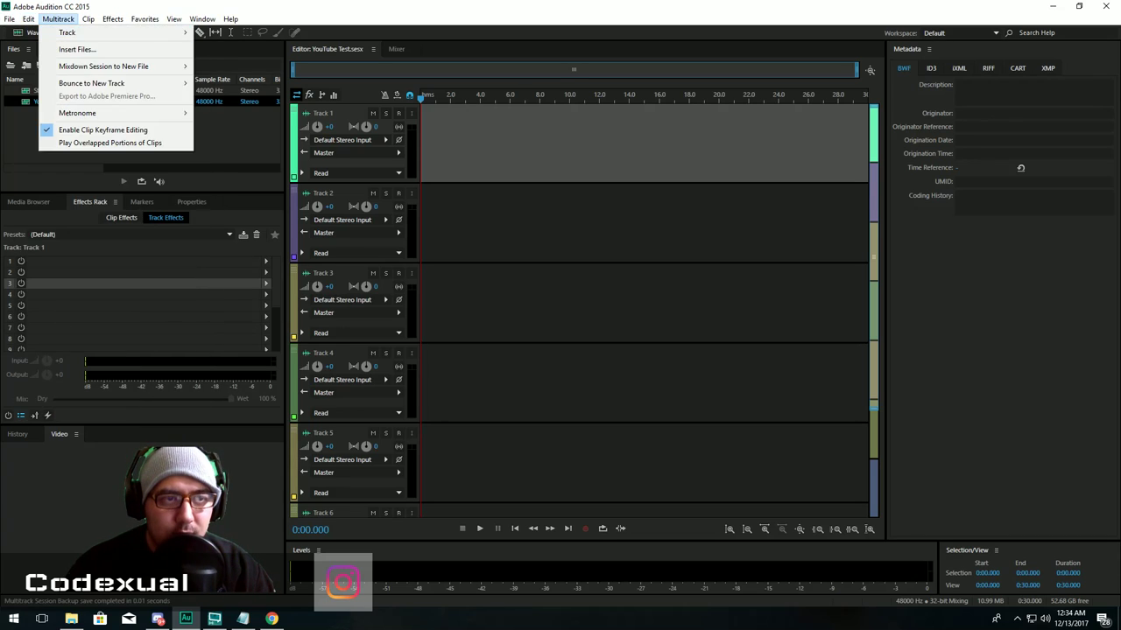
mouse_move(69, 416)
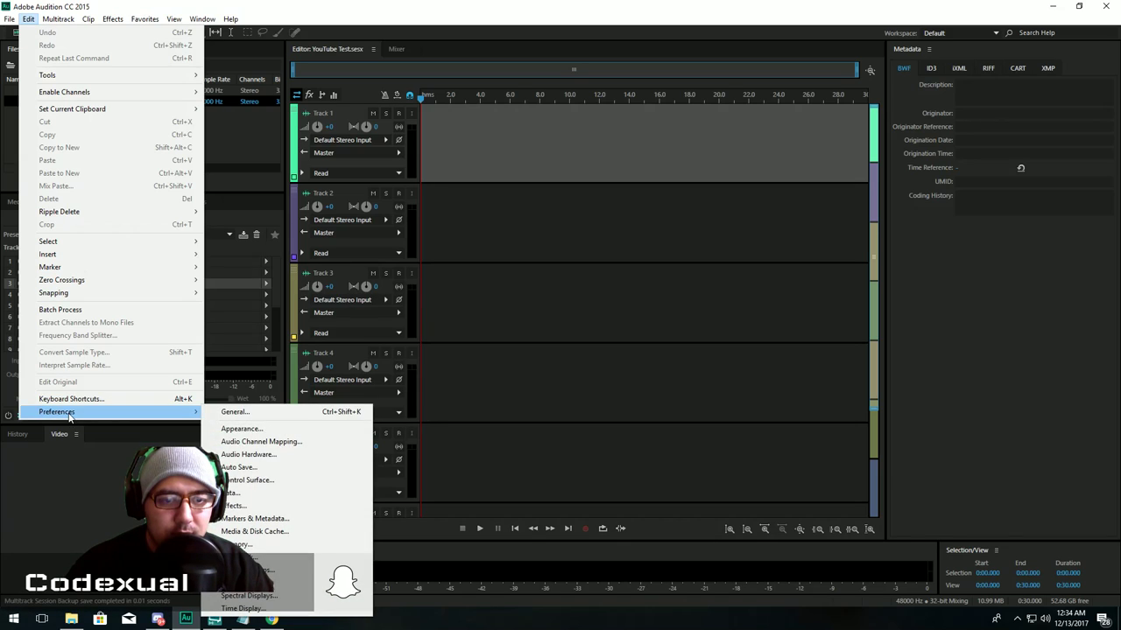
left_click(324, 455)
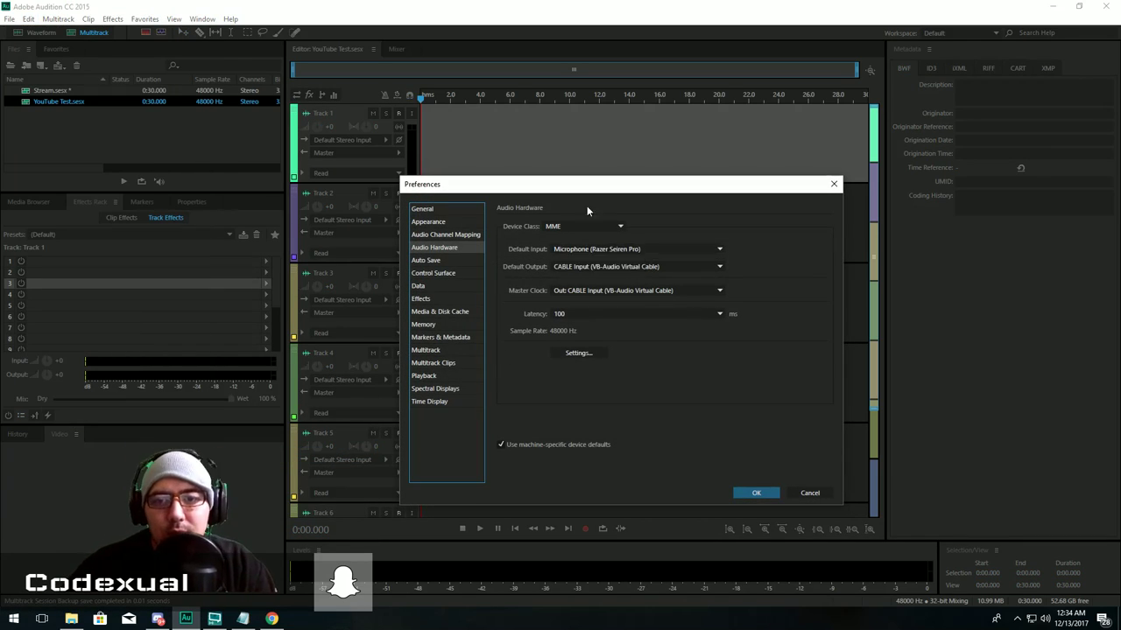
left_click_drag(587, 191, 564, 130)
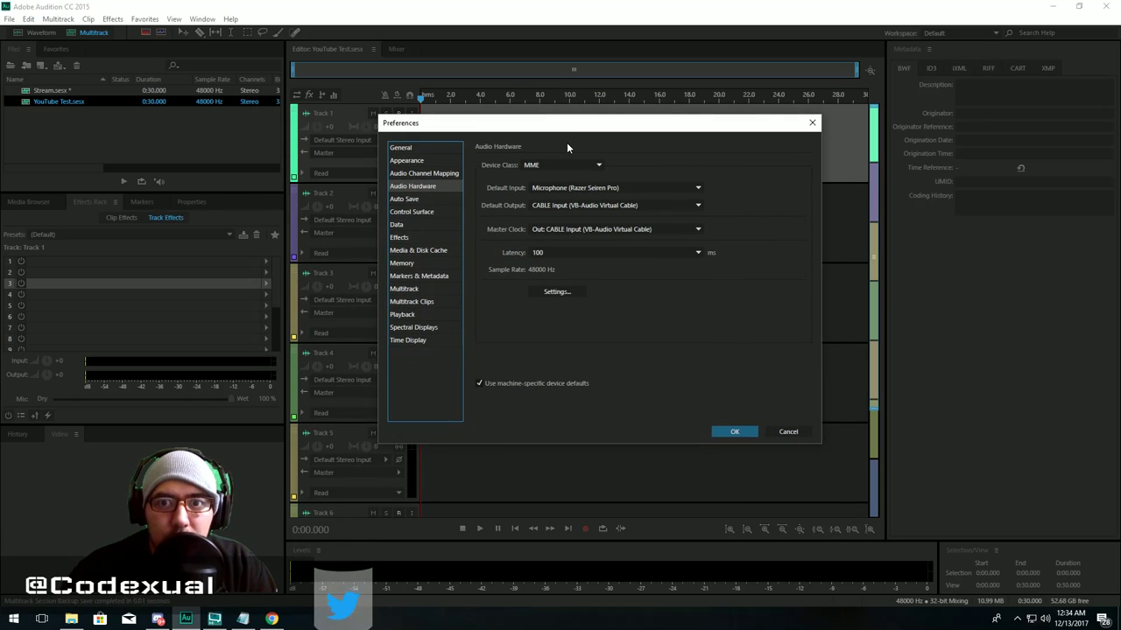
mouse_move(583, 128)
left_mouse_down()
mouse_move(663, 122)
mouse_move(568, 114)
left_mouse_up()
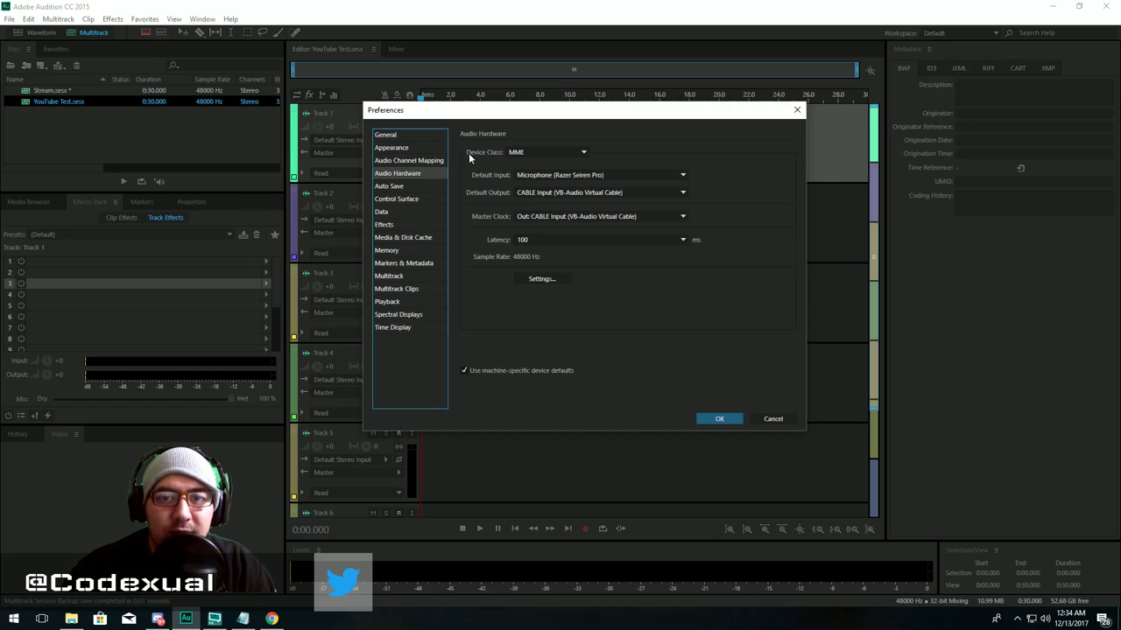
left_click(530, 176)
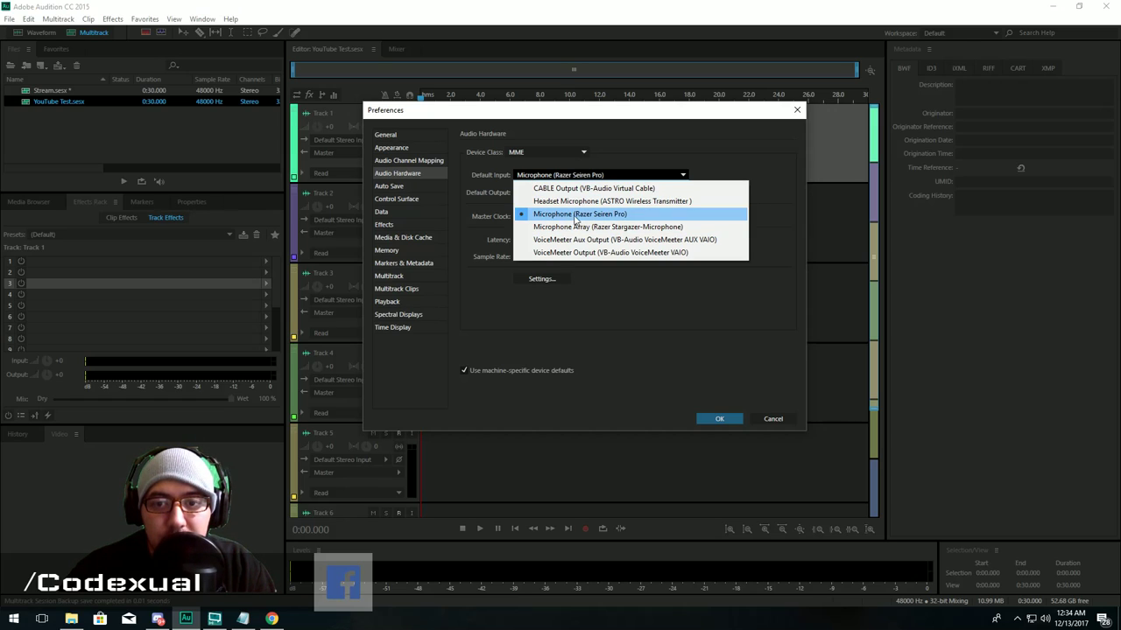
left_click(618, 217)
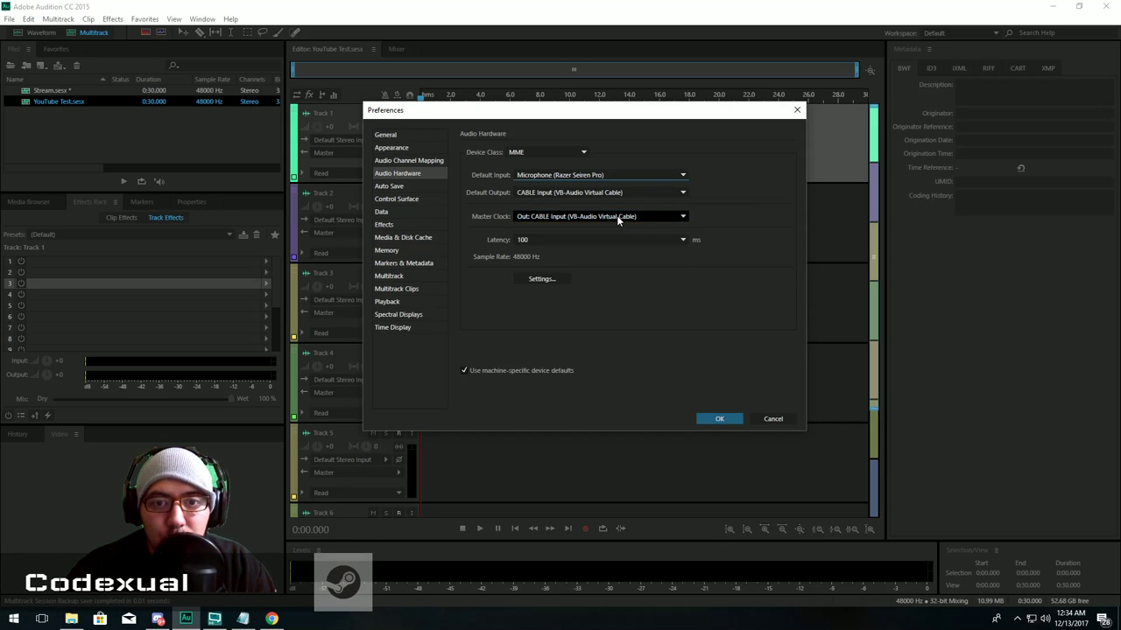
- Keep CABLE Input (VB-Audio Virtual Cable) as both the default output and the master clock
left_click(528, 196)
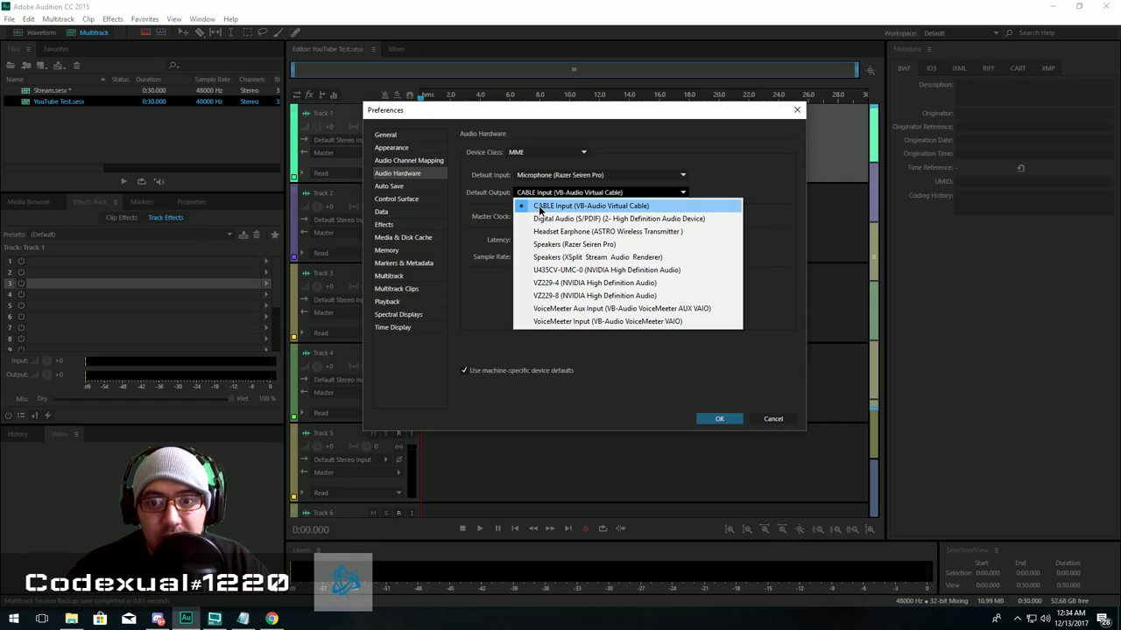
left_click(540, 207)
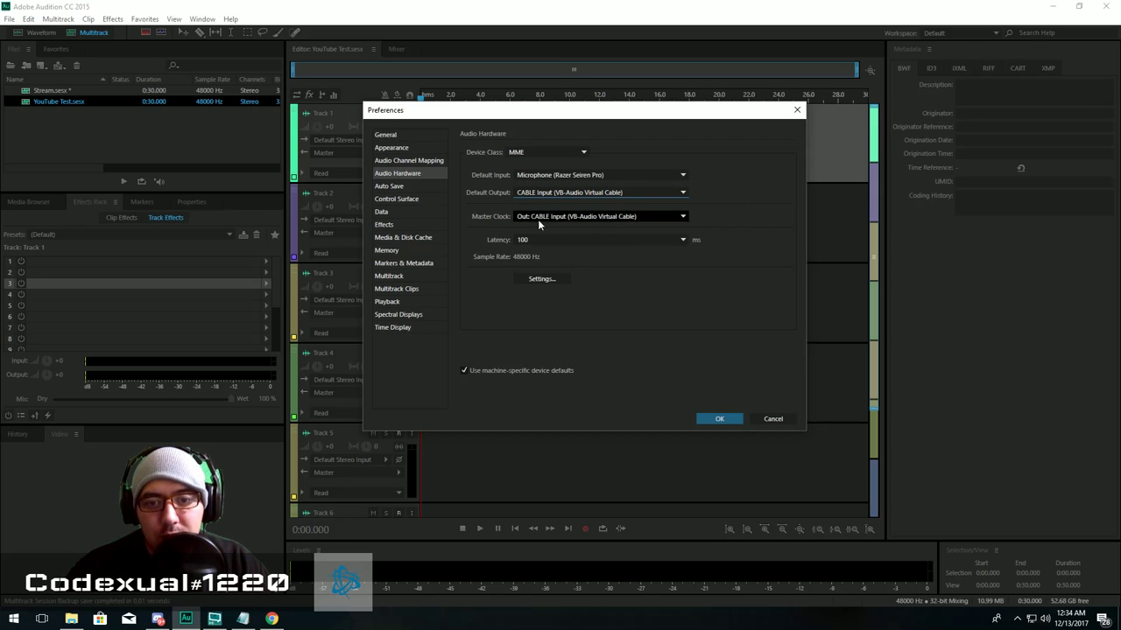
left_click(585, 218)
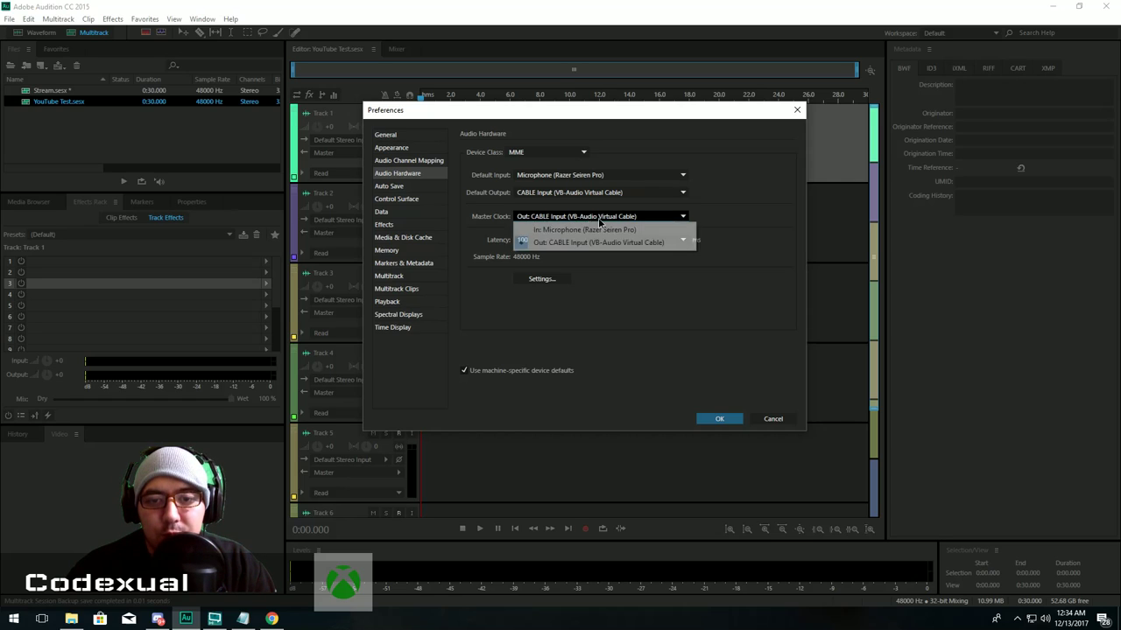
left_click(565, 219)
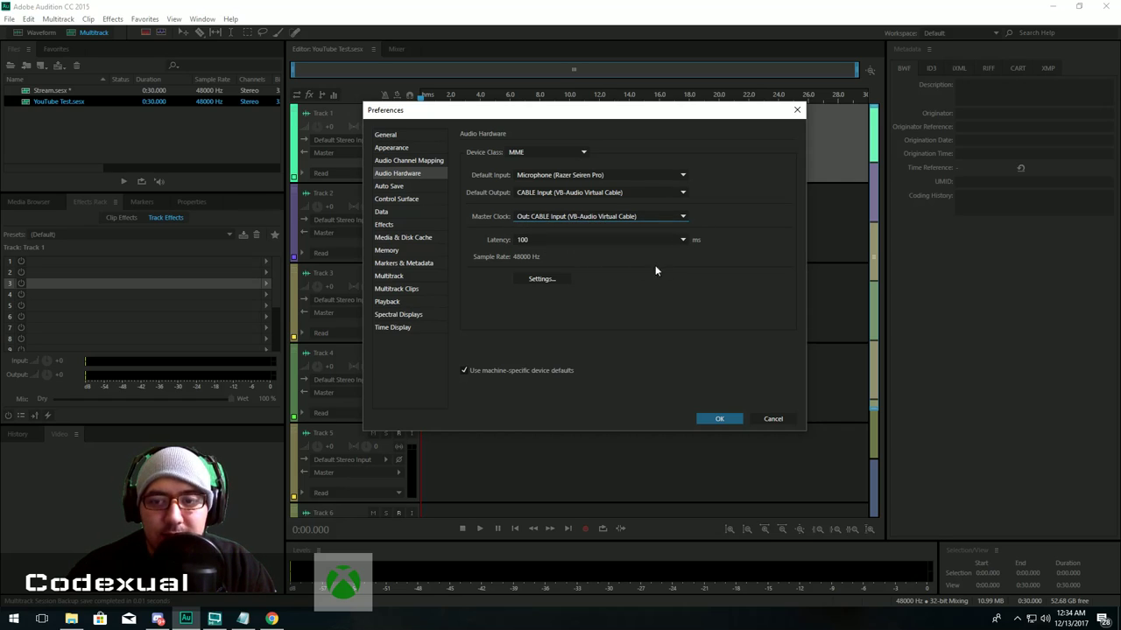
- Review the latency choices and select 100 ms
left_click(550, 242)
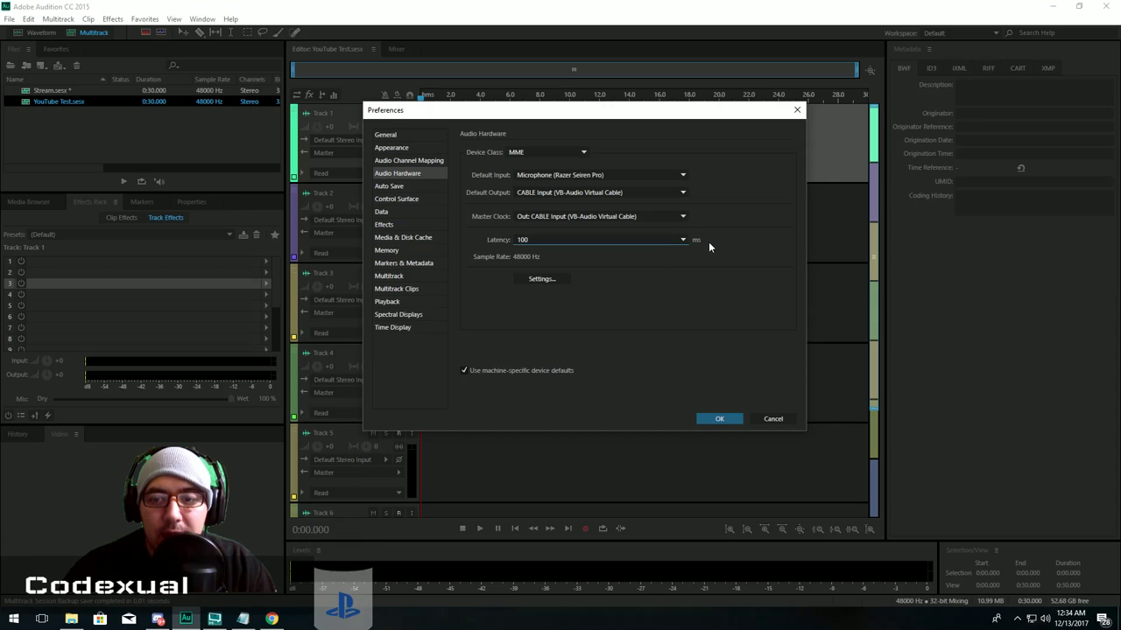
left_click(567, 240)
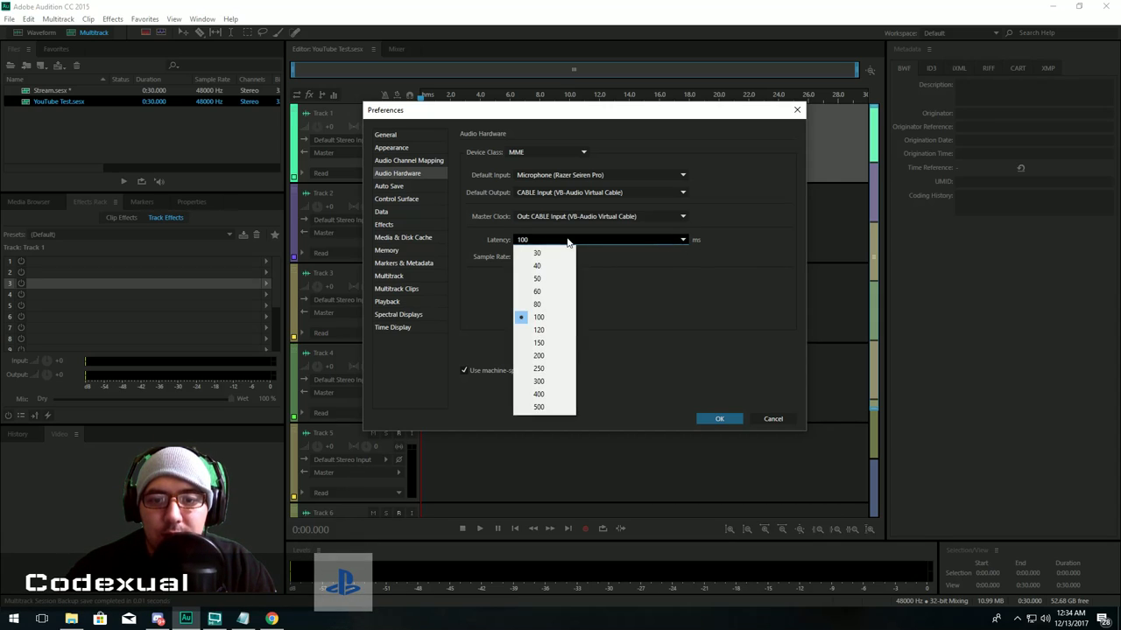
left_click(557, 318)
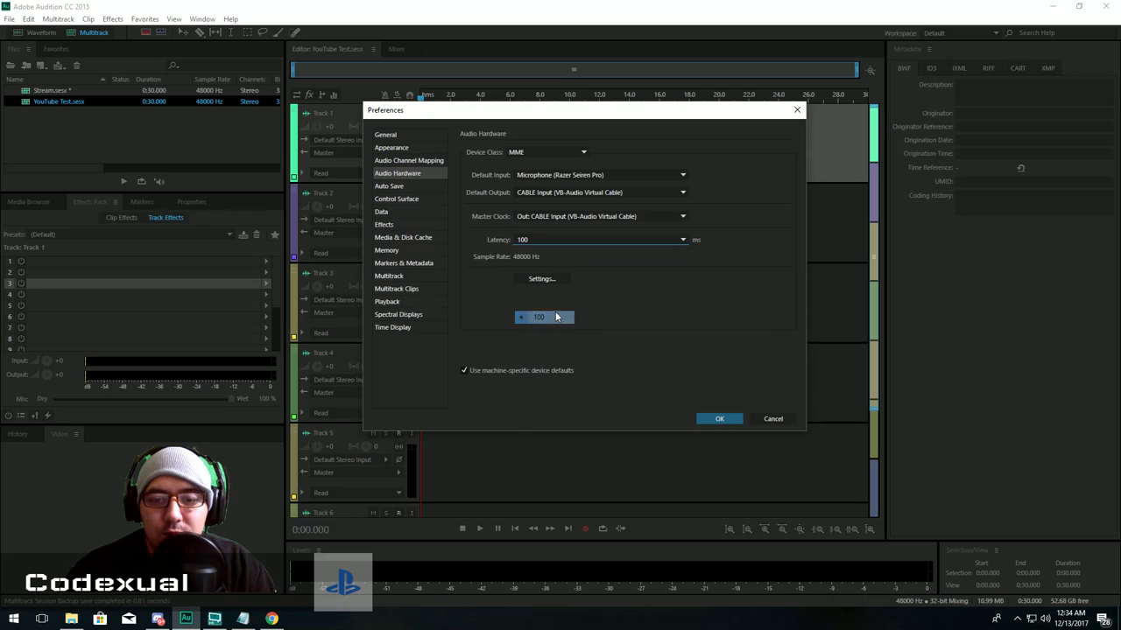
left_click(574, 239)
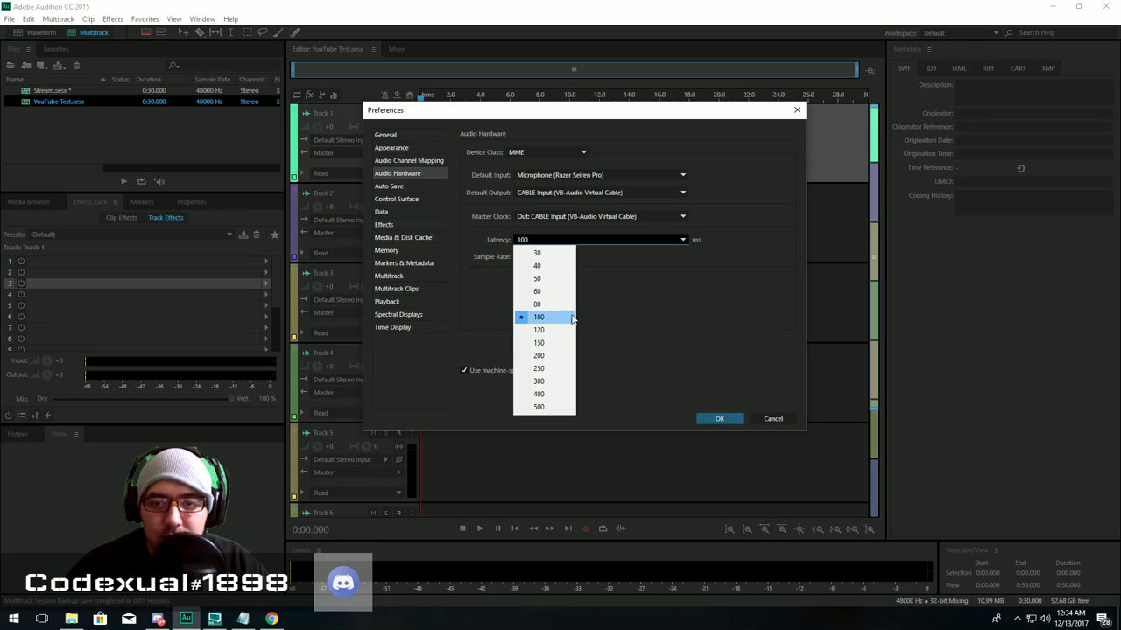
left_click(556, 318)
- Try a latency of 200 ms, and return it to 100 ms
left_click(605, 242)
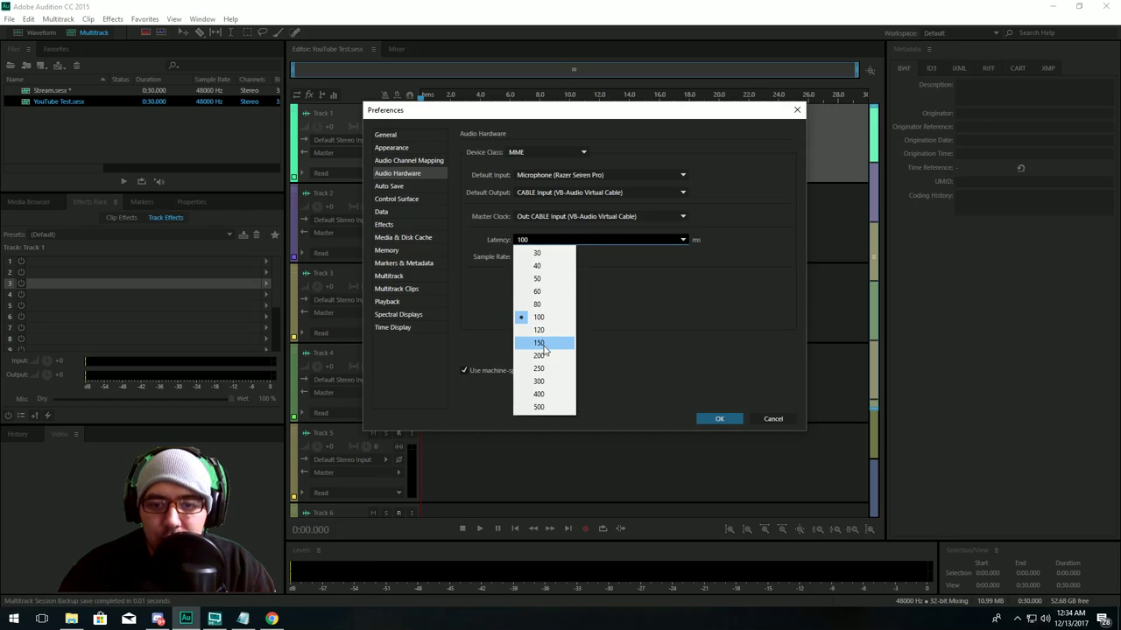
left_click(545, 358)
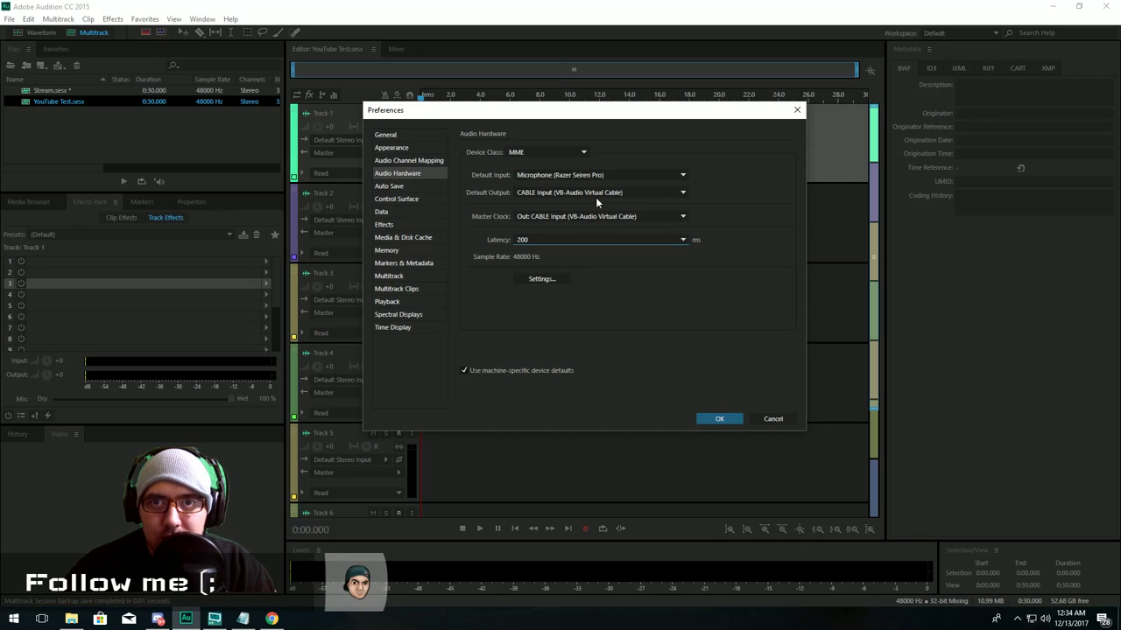
left_click(575, 239)
left_click(543, 319)
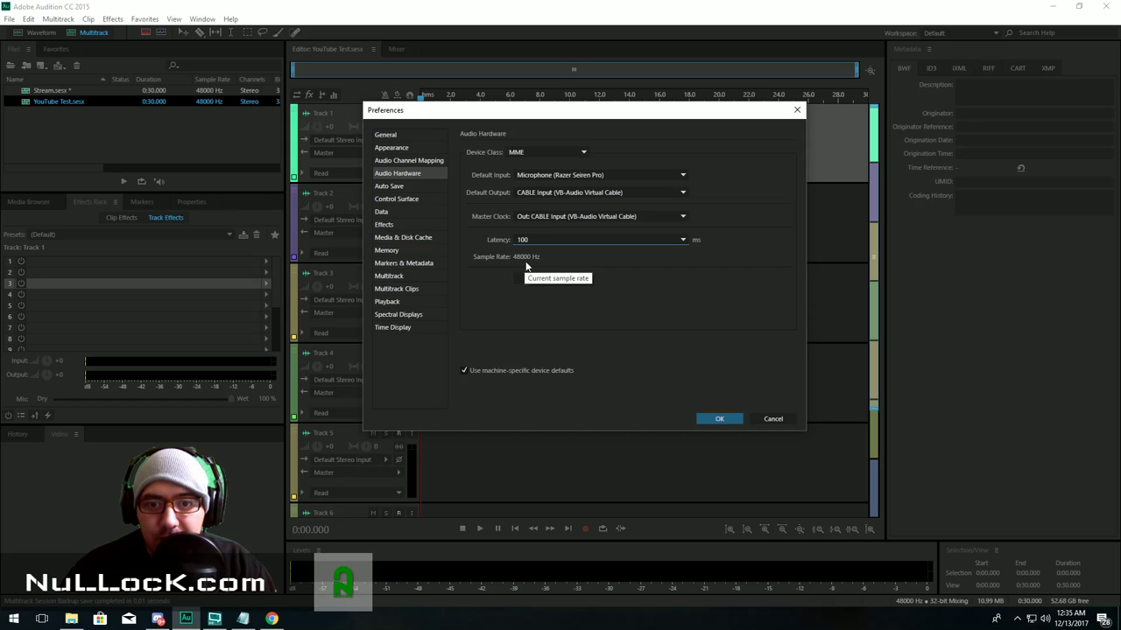
- Open the Windows Sound settings from the Audio Hardware preferences, return to check the sample rate, and accept the preferences
left_click_drag(456, 112, 493, 104)
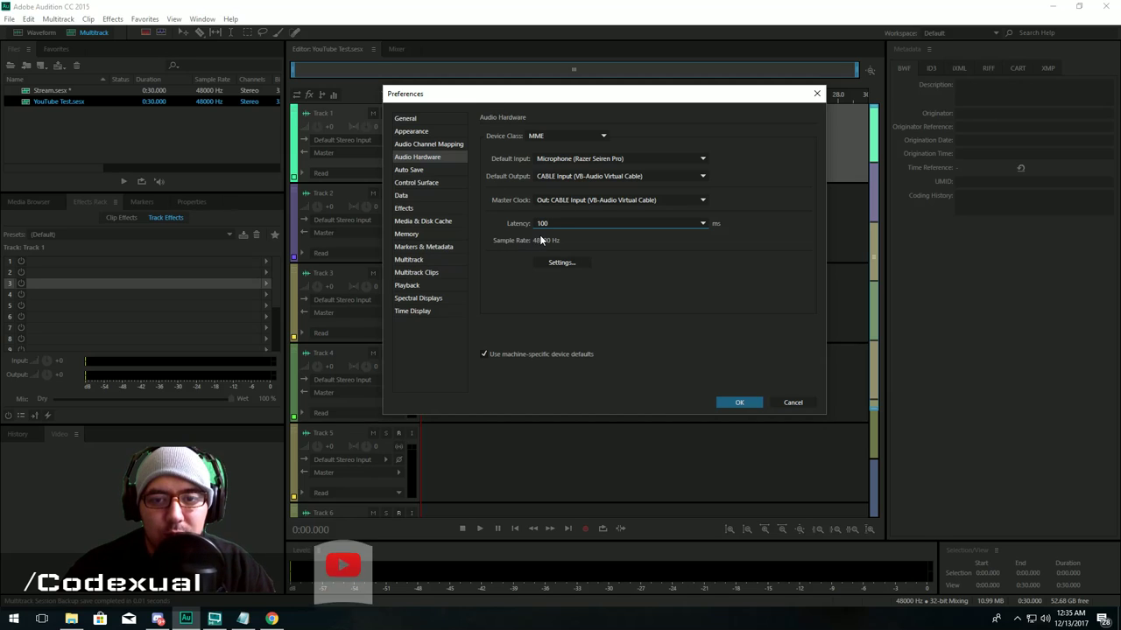
left_click(553, 263)
left_click_drag(180, 56, 323, 133)
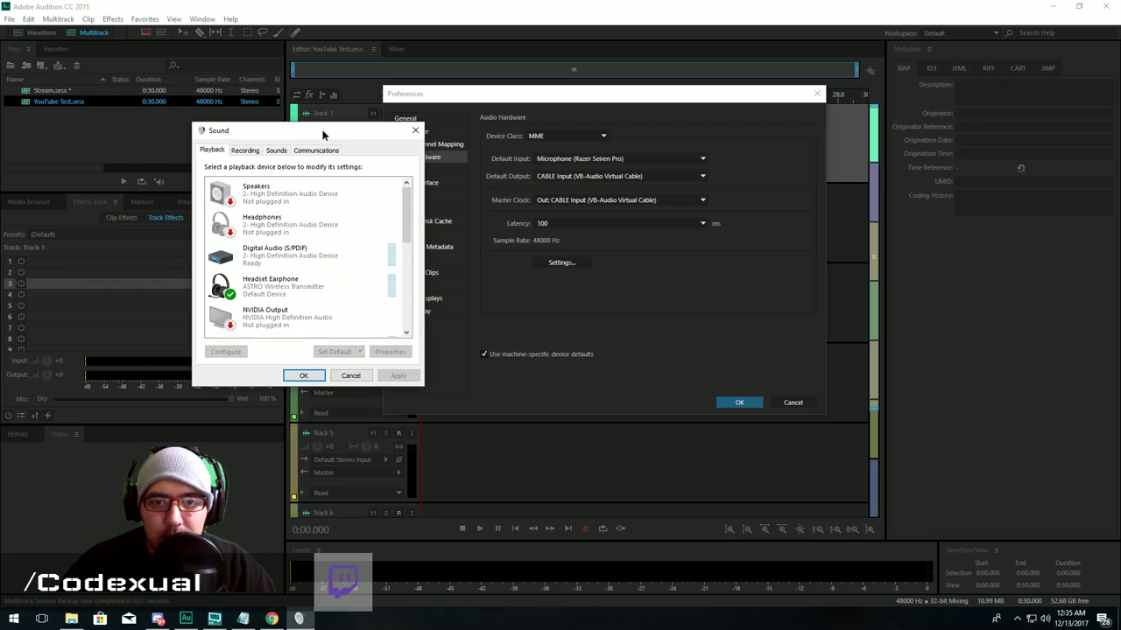
left_click(574, 215)
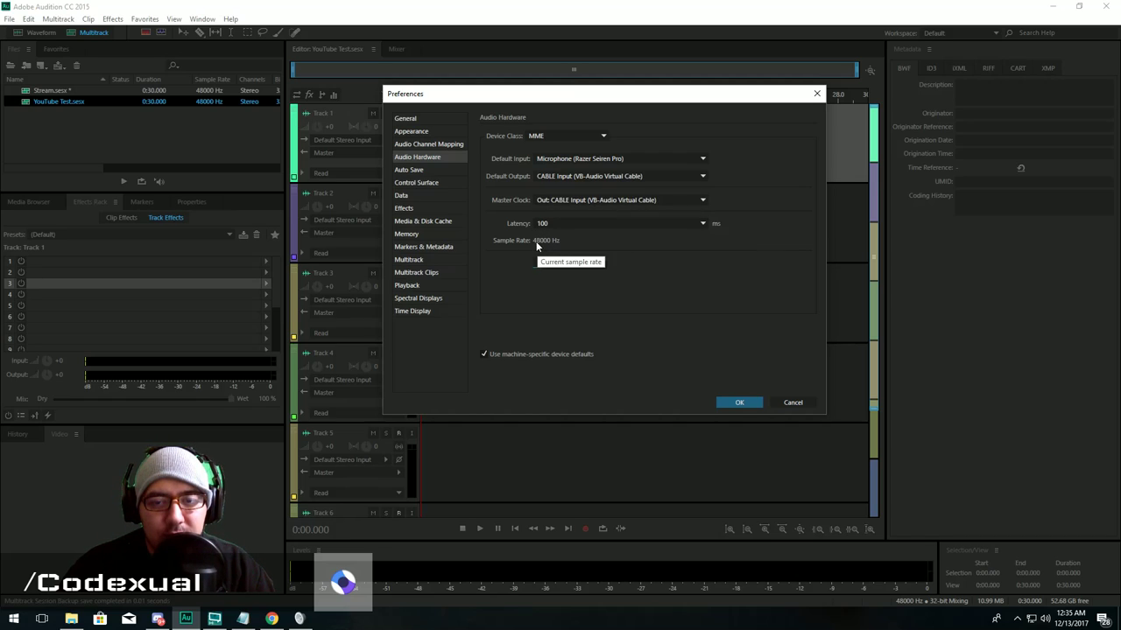
left_click(741, 405)
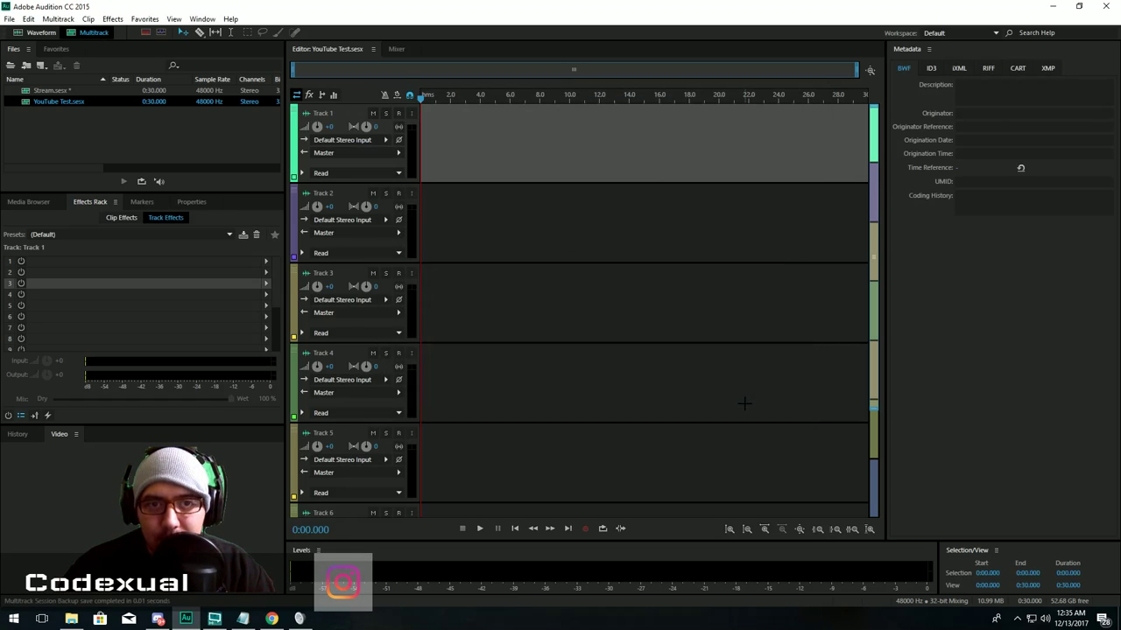
- Set Track 1's stereo input to [01S] Microphone (Razer Seiren Pro) 1 and its stereo output to [01S] CABLE Input (VB-Audio Virtual Cable) 1
left_click(355, 141)
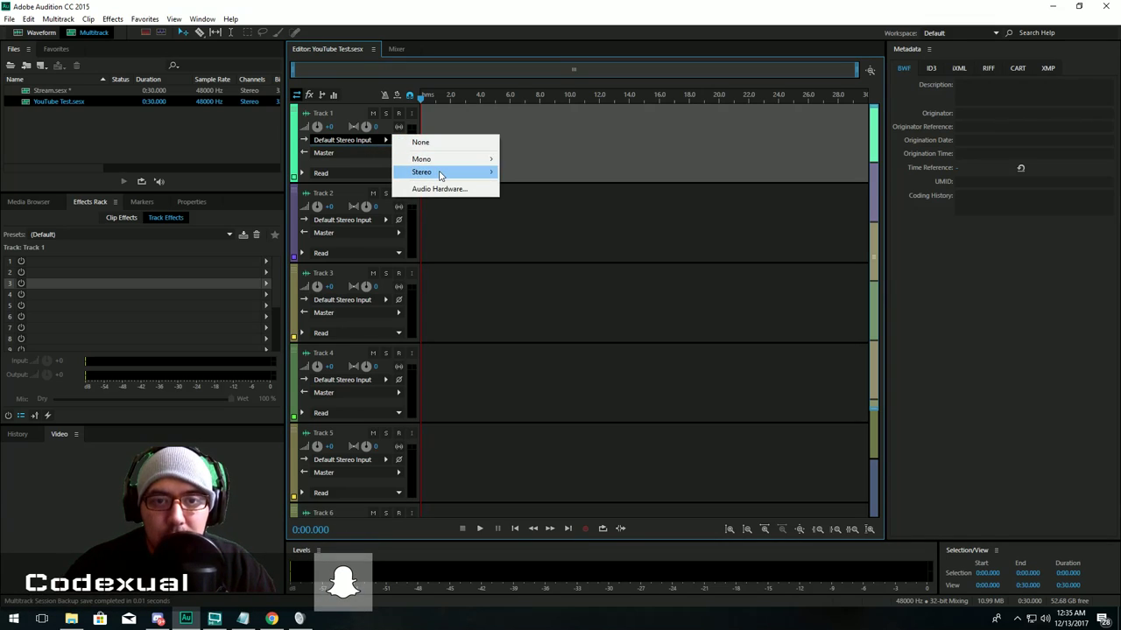
mouse_move(438, 172)
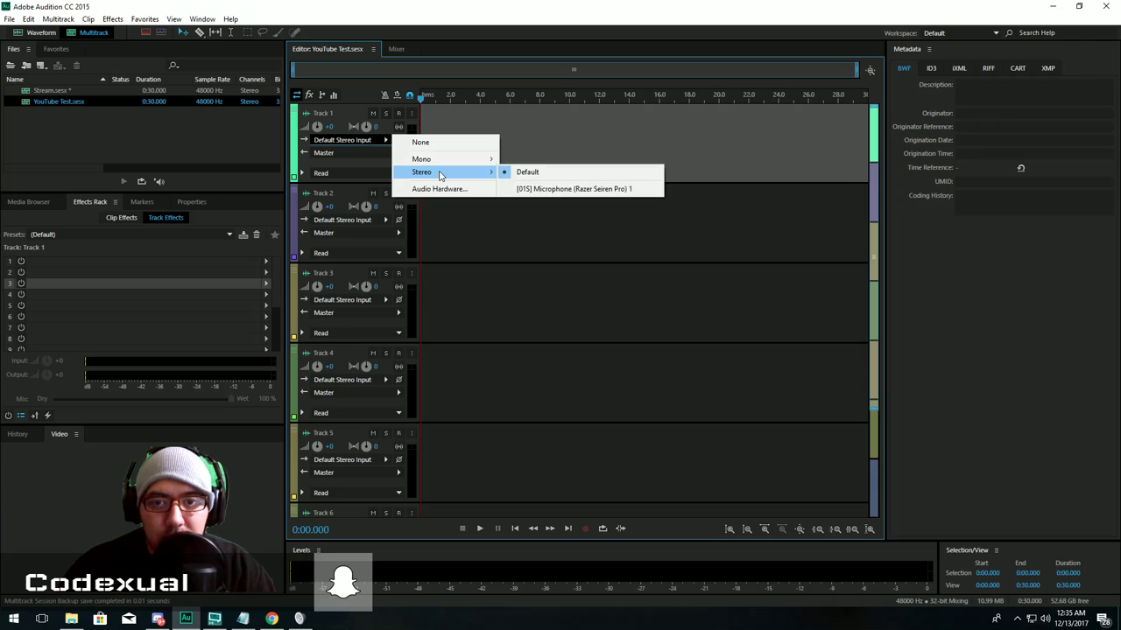
left_click(538, 190)
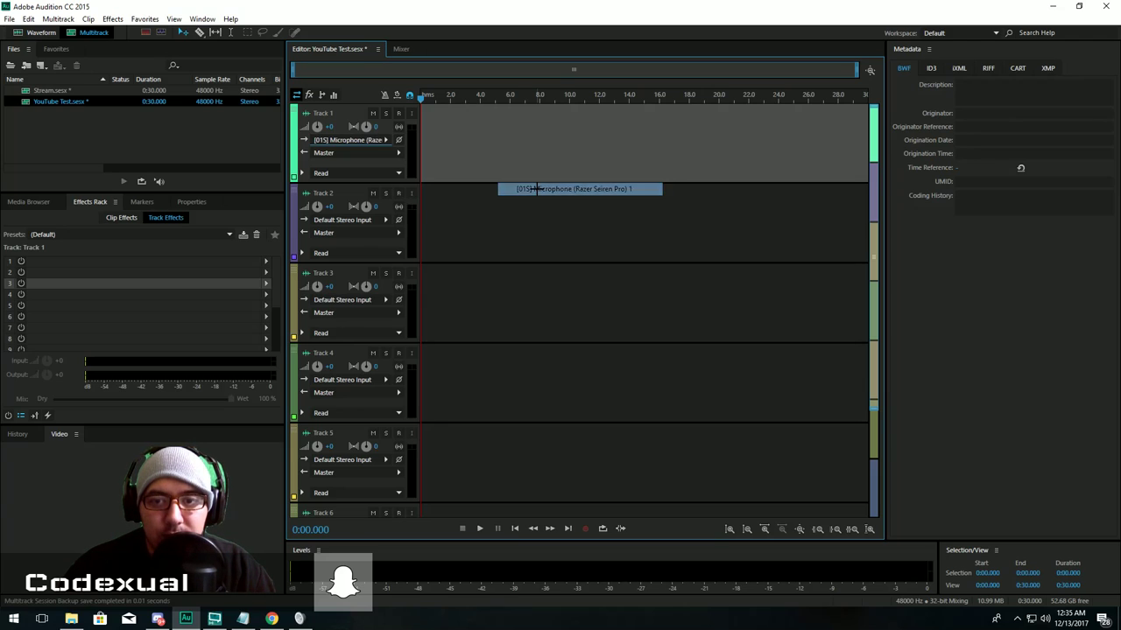
left_click(399, 155)
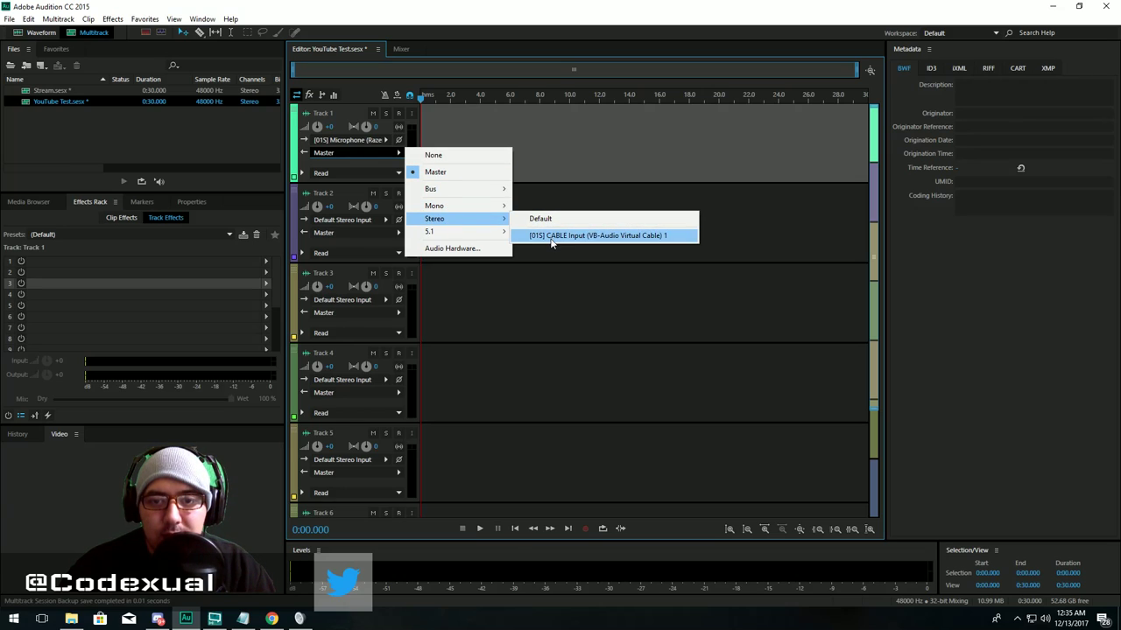
left_click(552, 236)
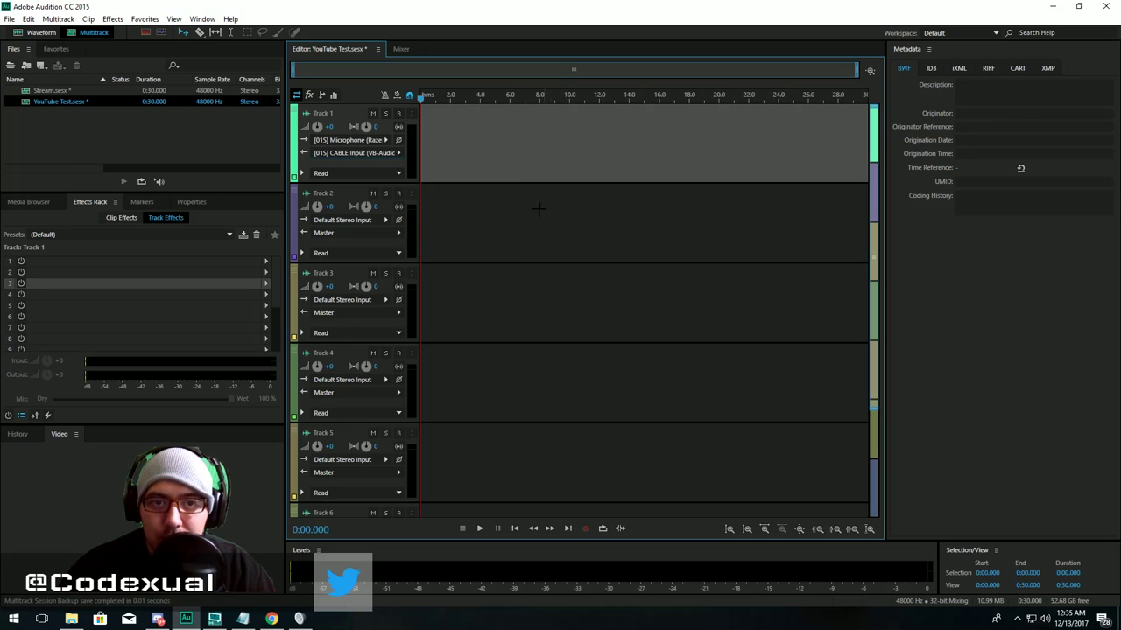
- Arm Track 1 for recording and turn on its input monitoring
left_click(399, 115)
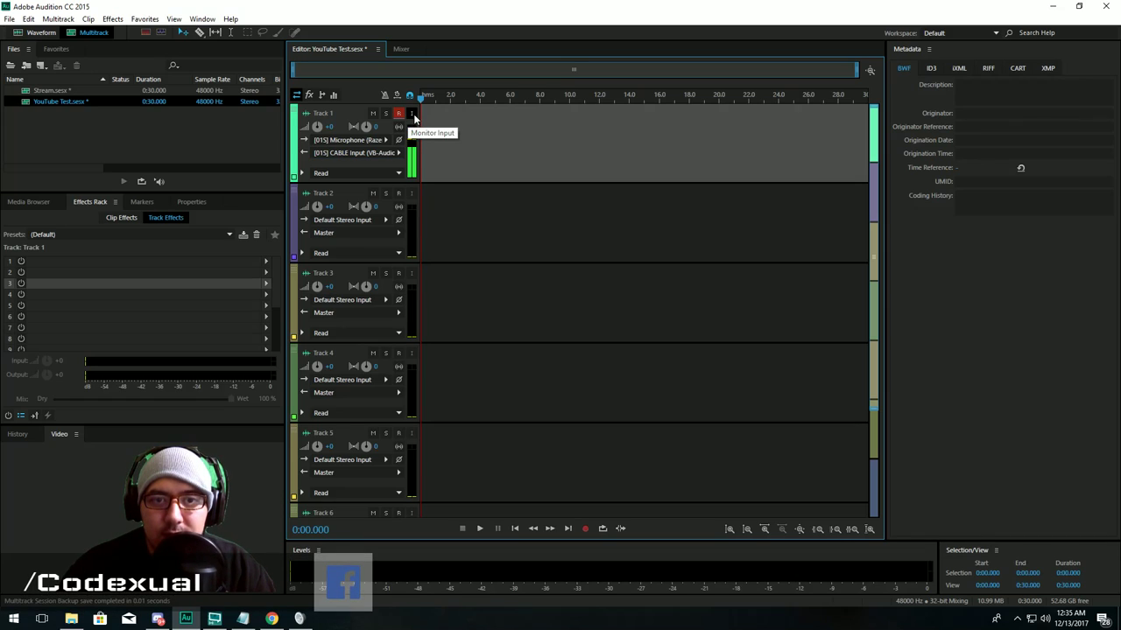
left_click(411, 114)
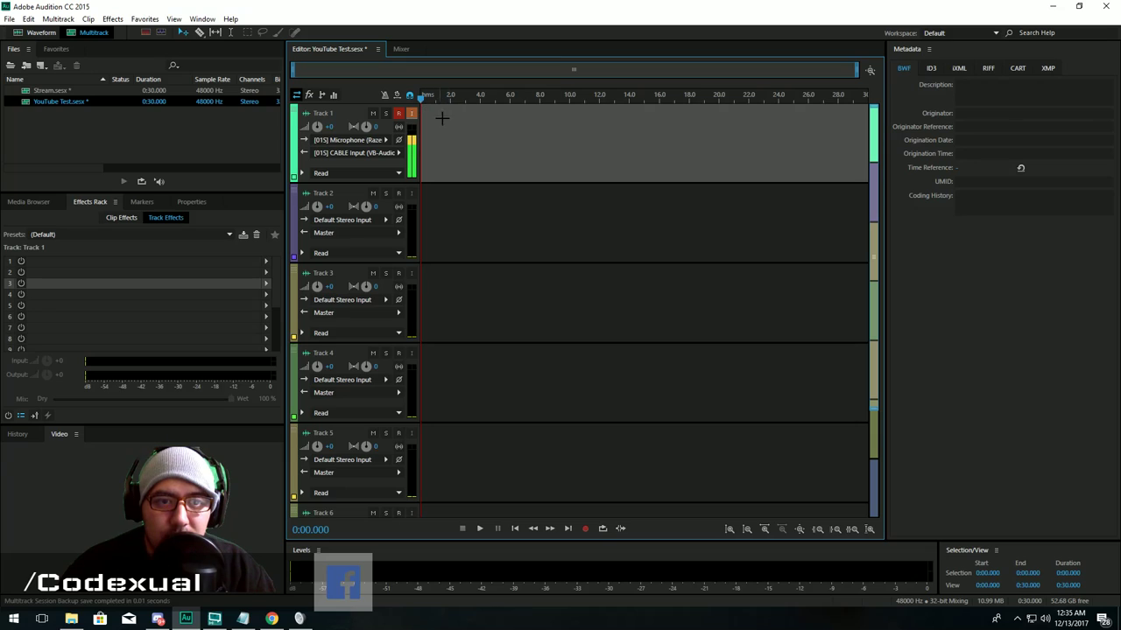
- Toggle Track 1's input monitoring off and on, then turn off both its monitoring and record arming
left_click(411, 114)
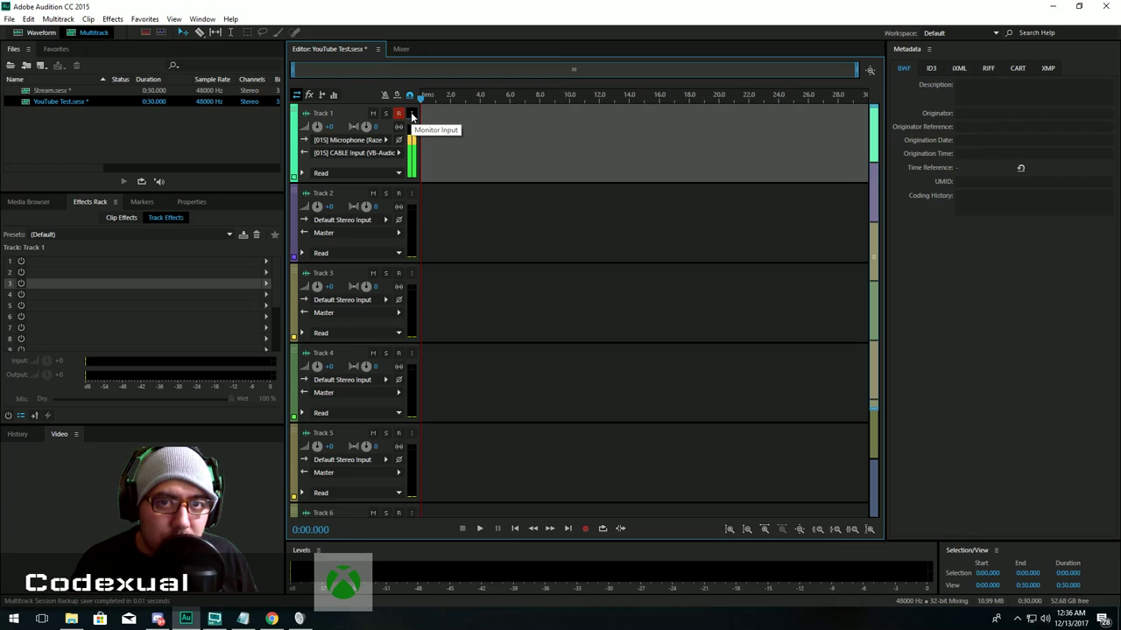
left_click(413, 115)
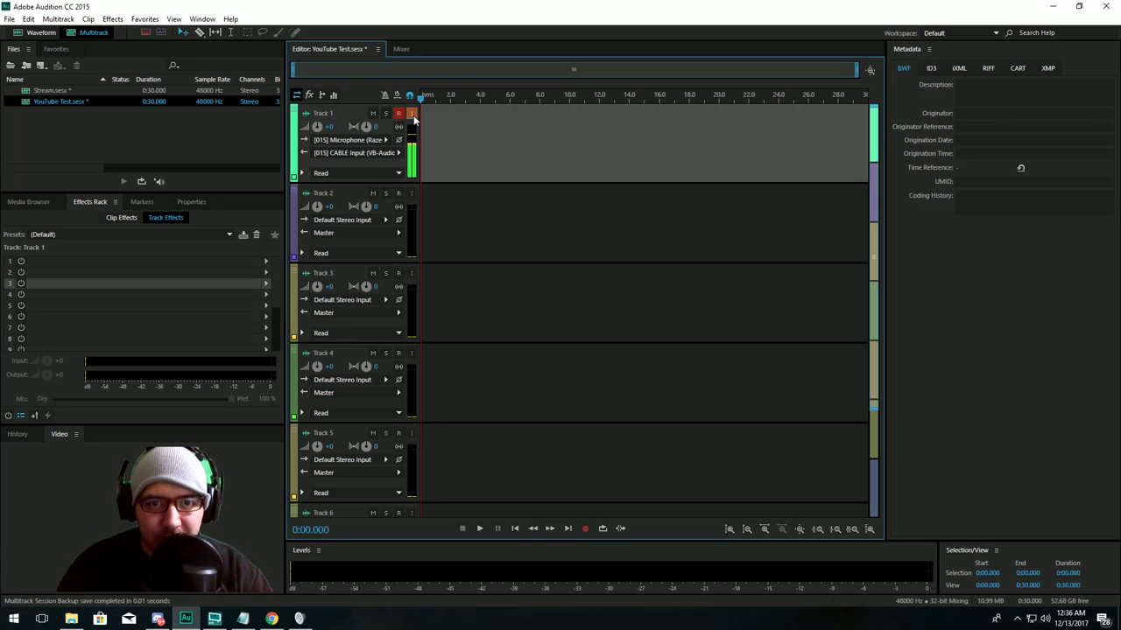
left_click(413, 116)
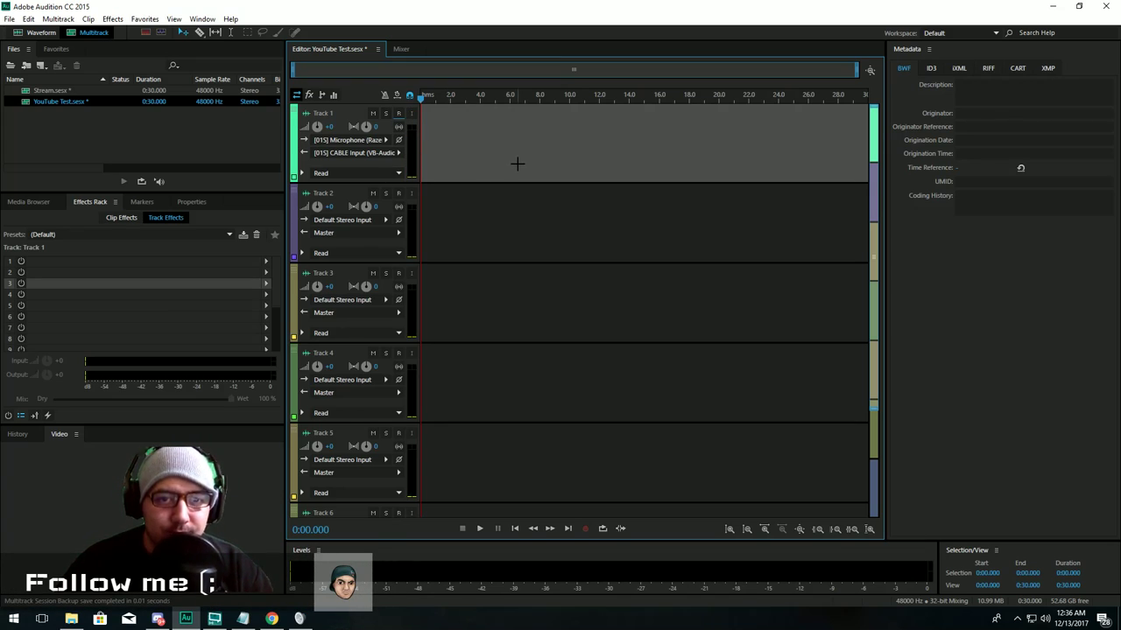
- Check the VST plug-in folder and the enabled ReaPlugs entries in the Audio Plug-In Manager, then close it without changes
left_click(203, 263)
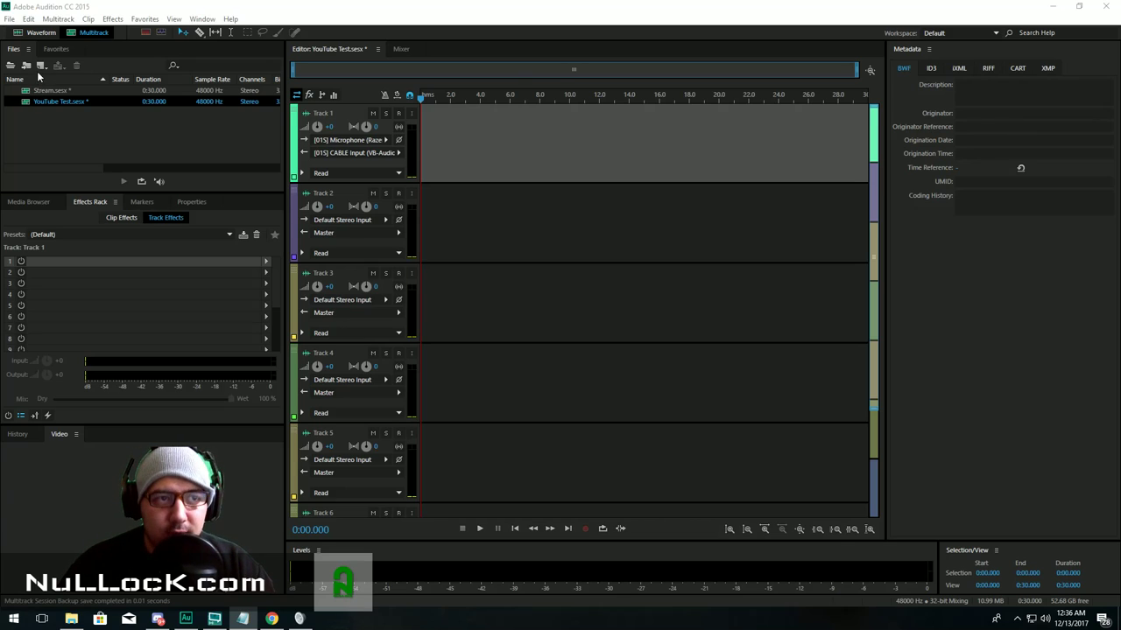
left_click(53, 20)
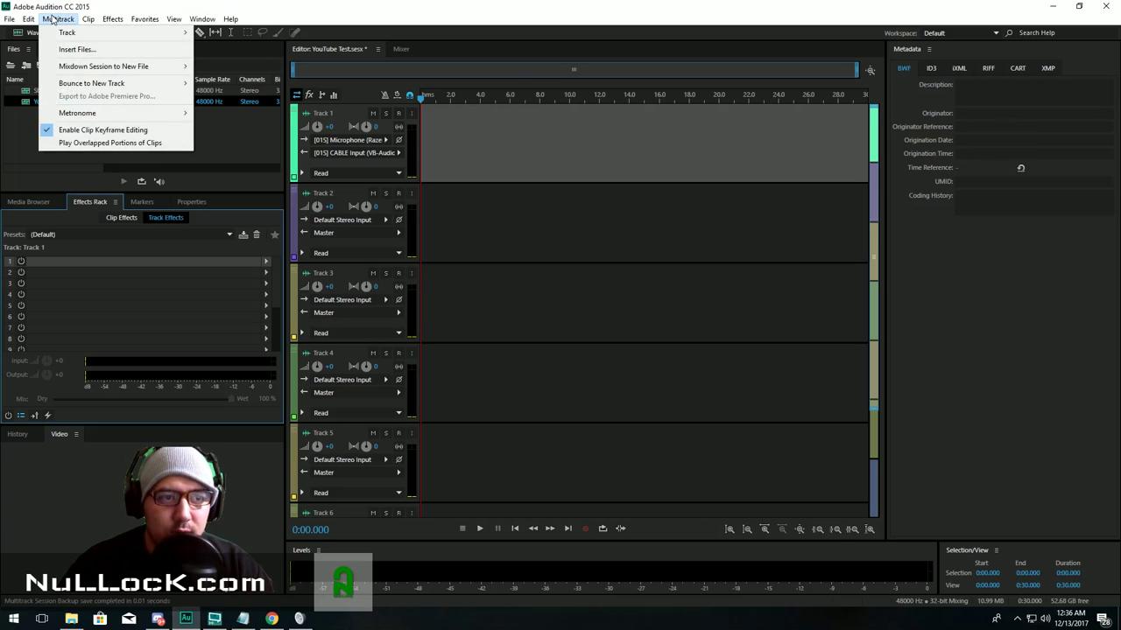
mouse_move(31, 20)
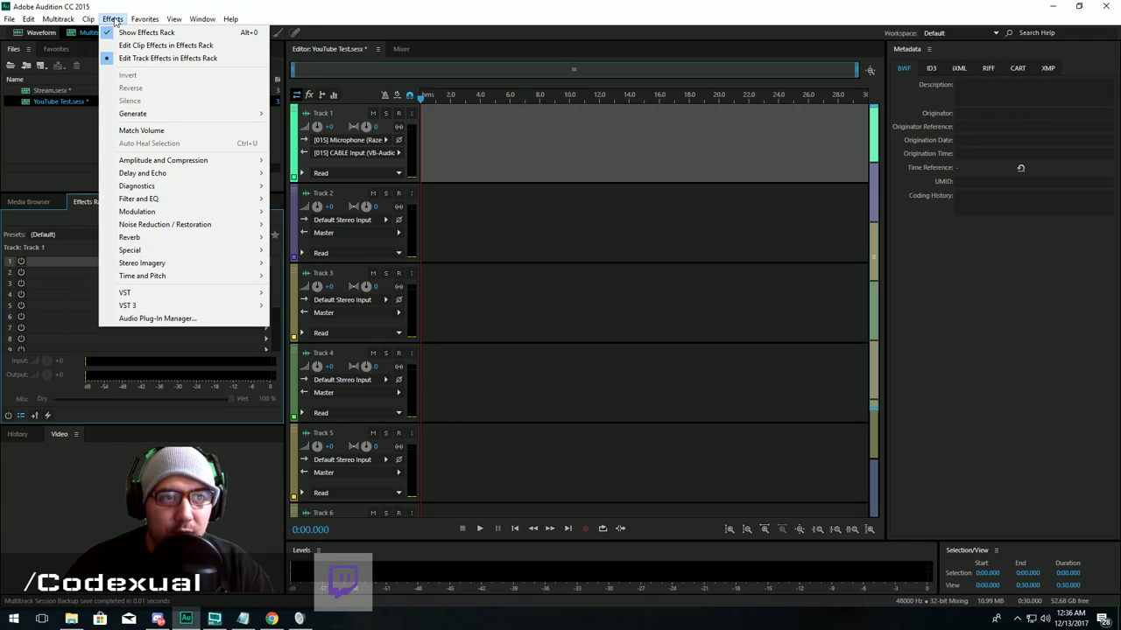
left_click(145, 320)
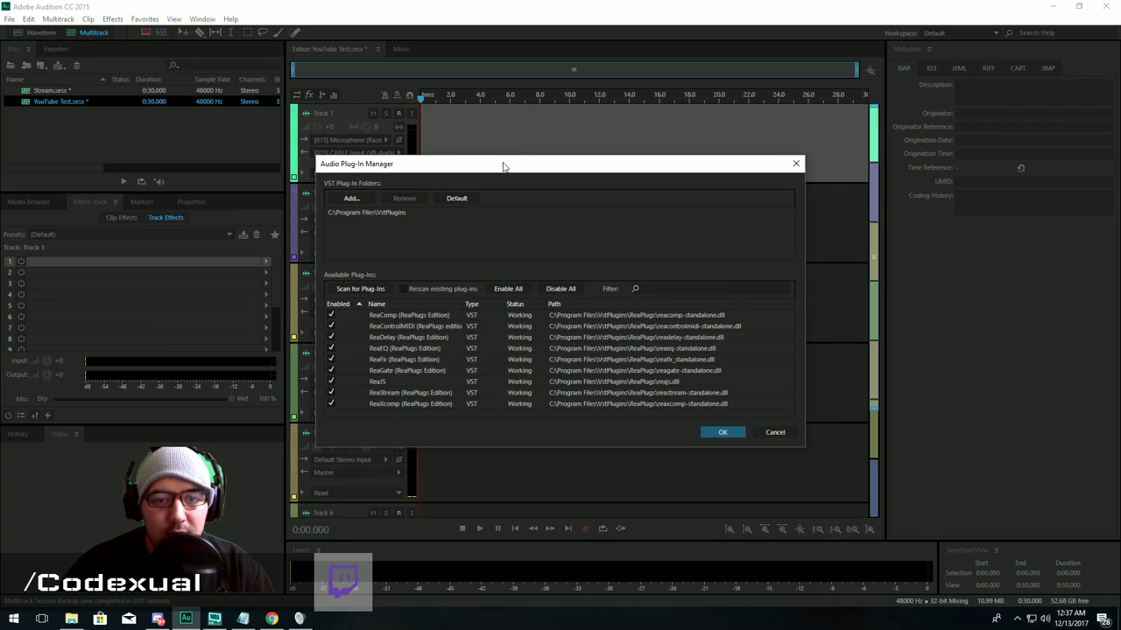
left_click_drag(503, 166, 527, 83)
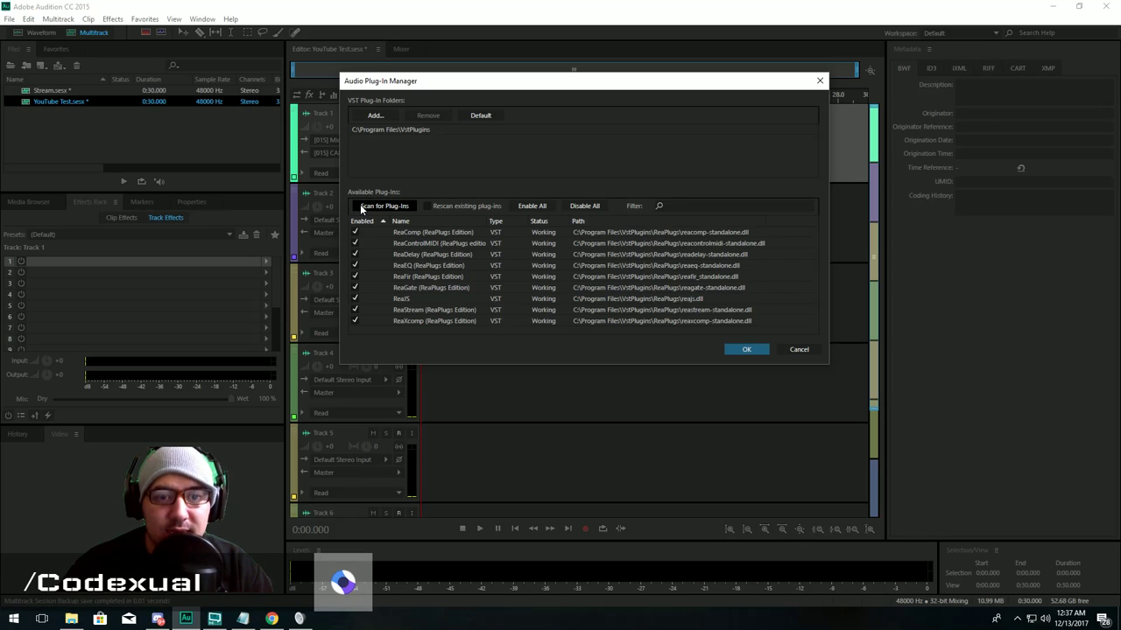
left_click(596, 243)
left_click(599, 265)
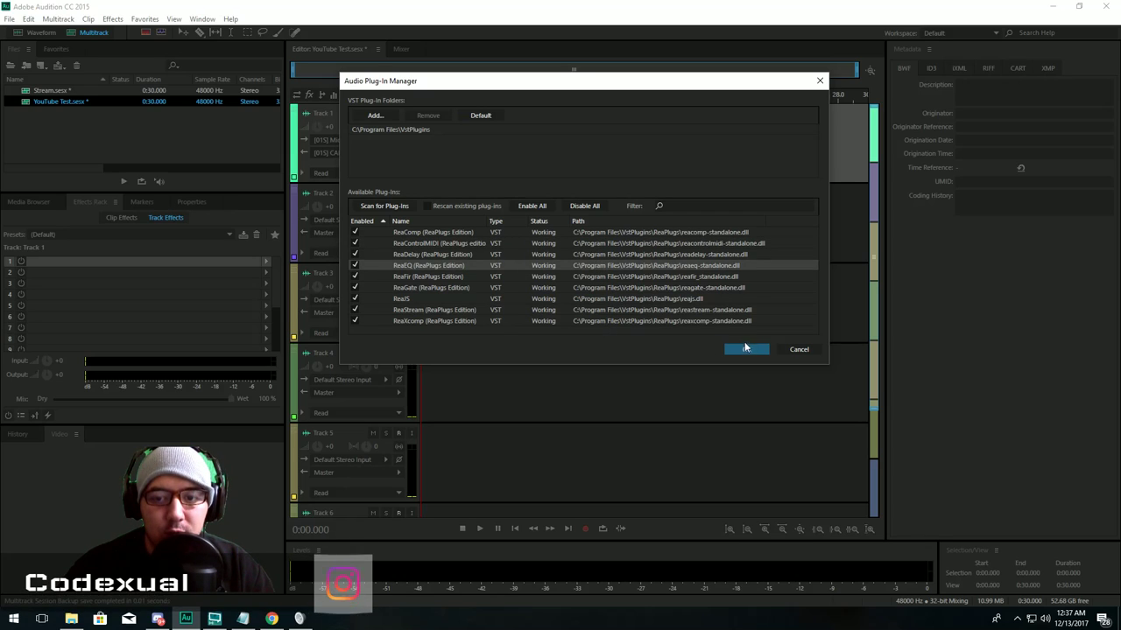
left_click(797, 350)
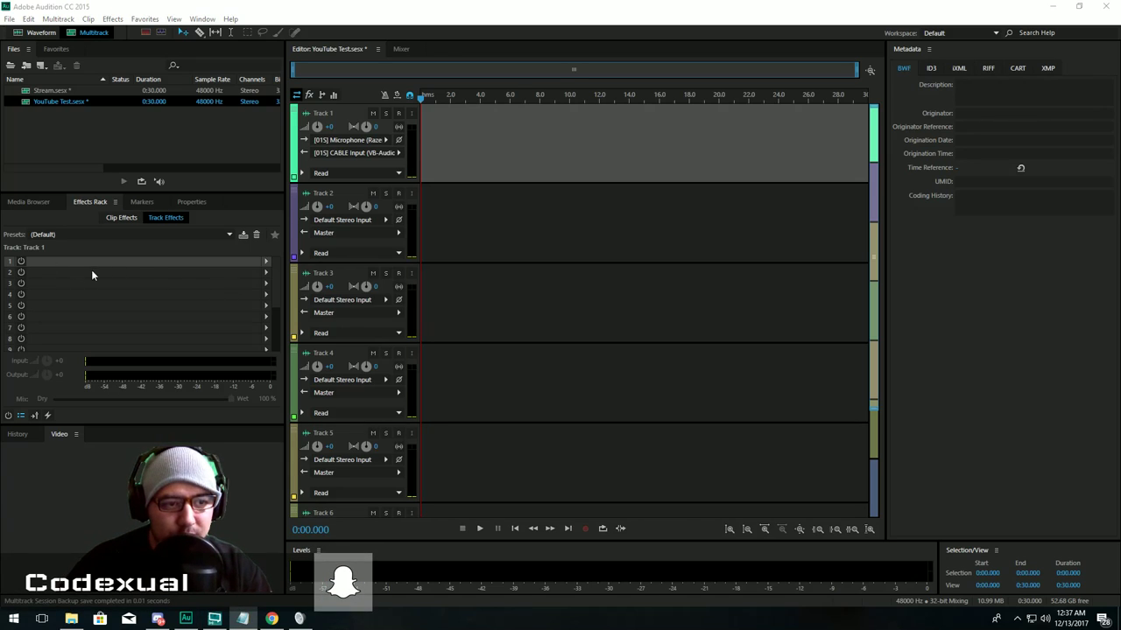
left_click(266, 261)
mouse_move(302, 407)
key("Escape")
key("Escape")
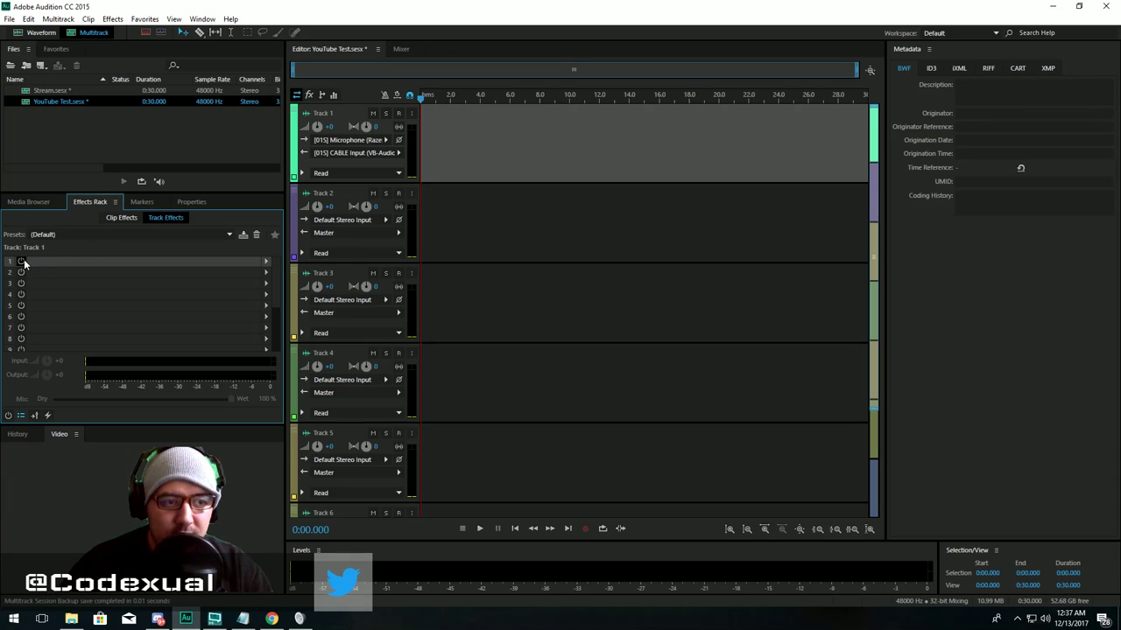
- Add the Cockos VST effect reagate-standalone to slot 1 of Track 1's effects rack
left_click(266, 263)
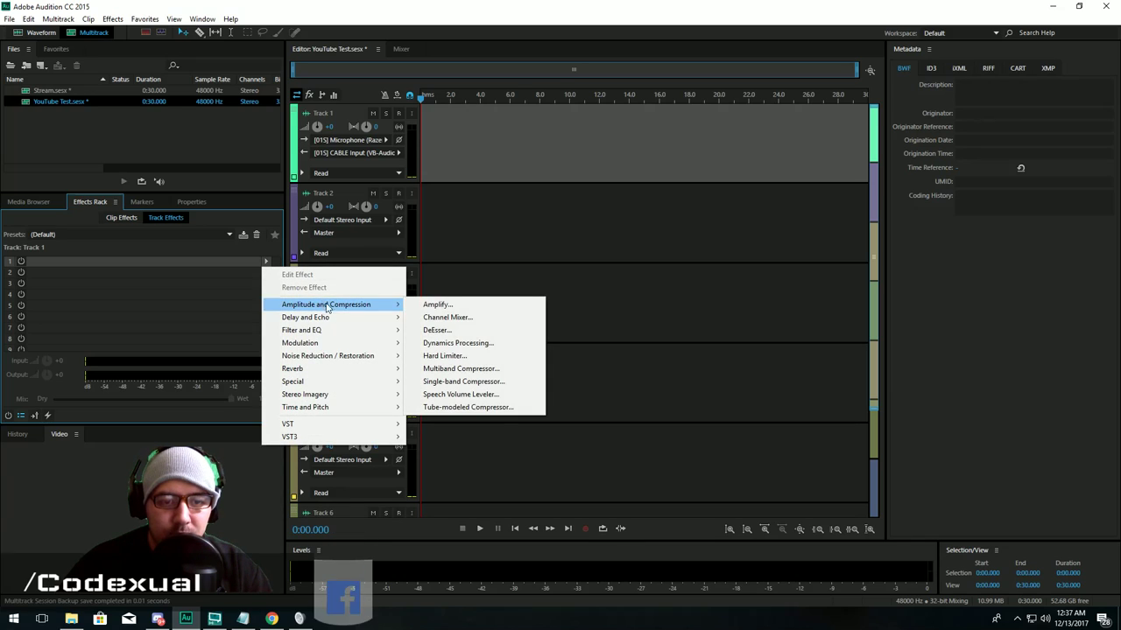
mouse_move(354, 431)
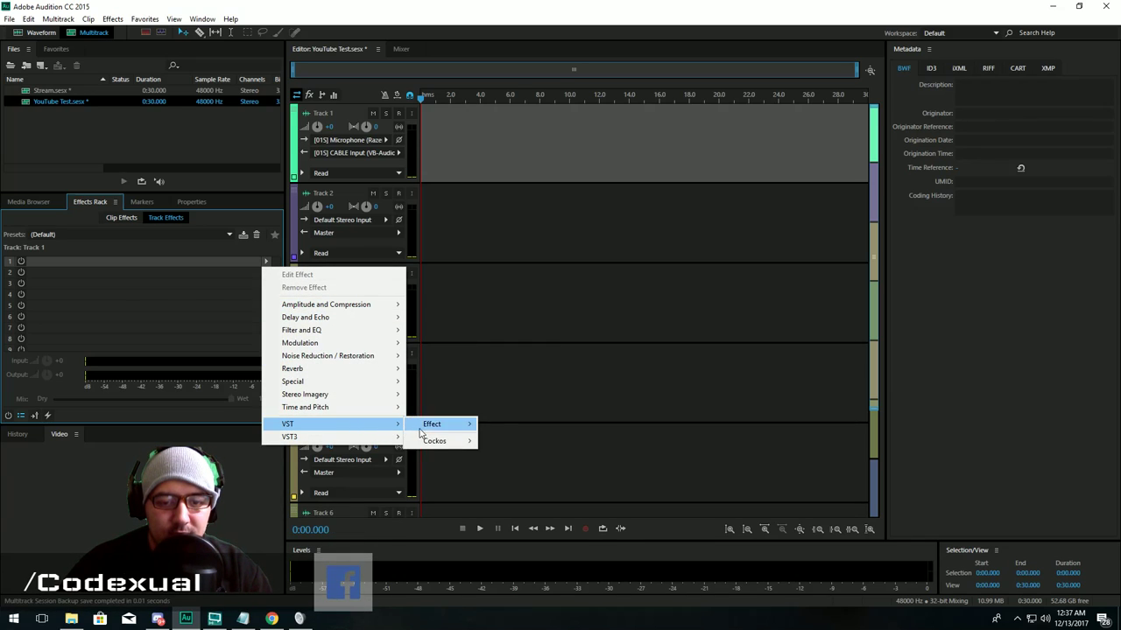
mouse_move(450, 445)
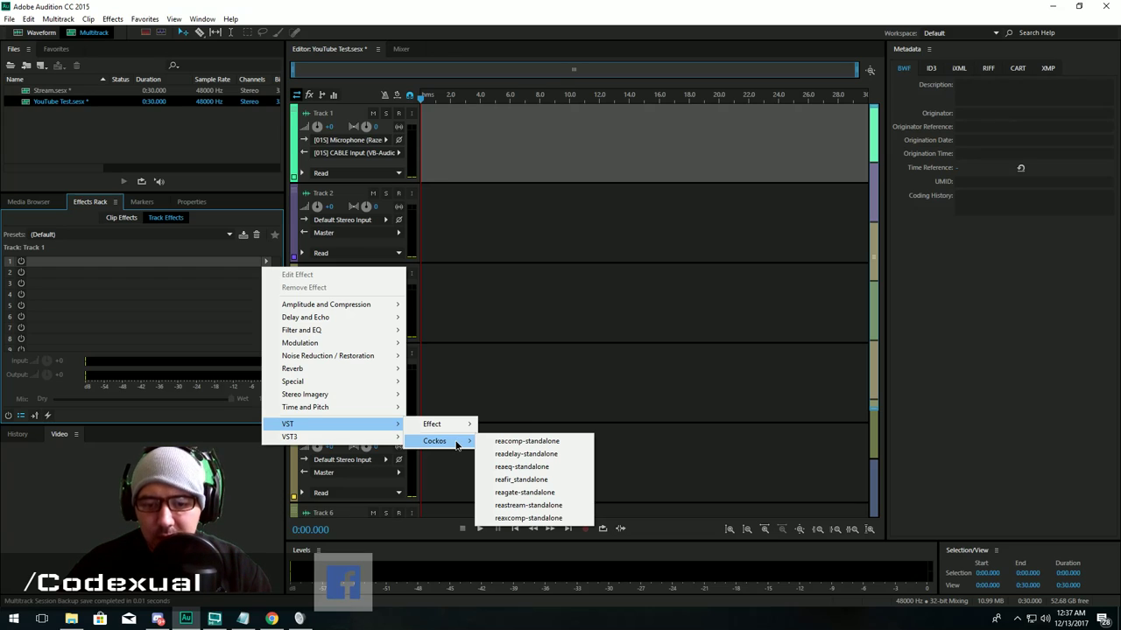
left_click(562, 495)
left_click_drag(448, 177, 403, 293)
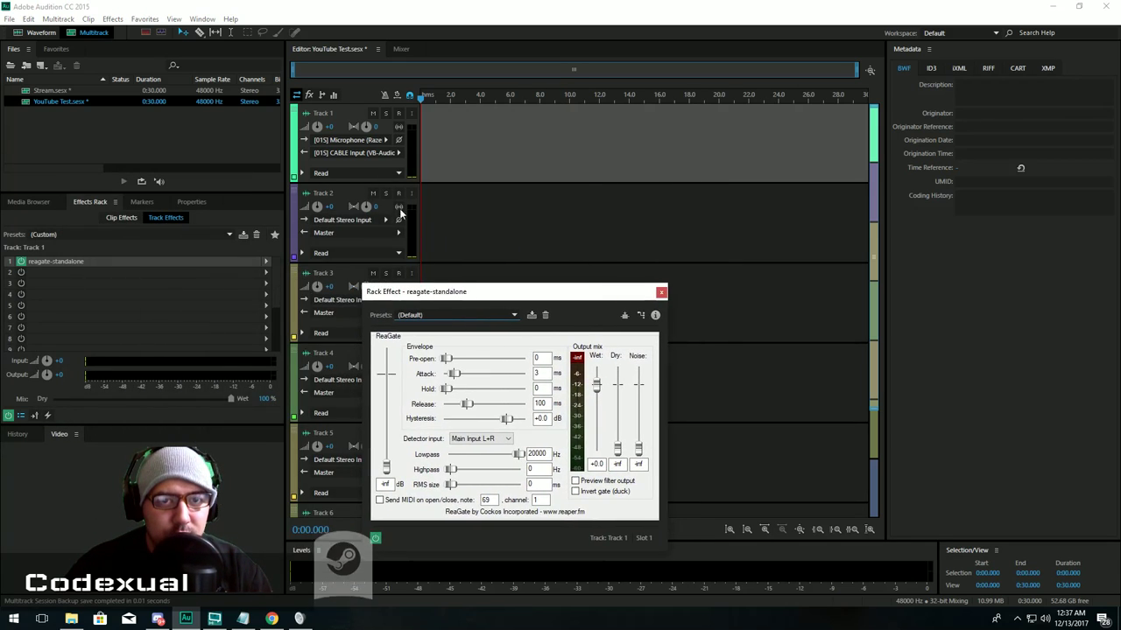
- Arm Track 1 for recording with input monitoring on, and move the ReaGate window clear of the track controls
left_click(399, 113)
left_click(411, 113)
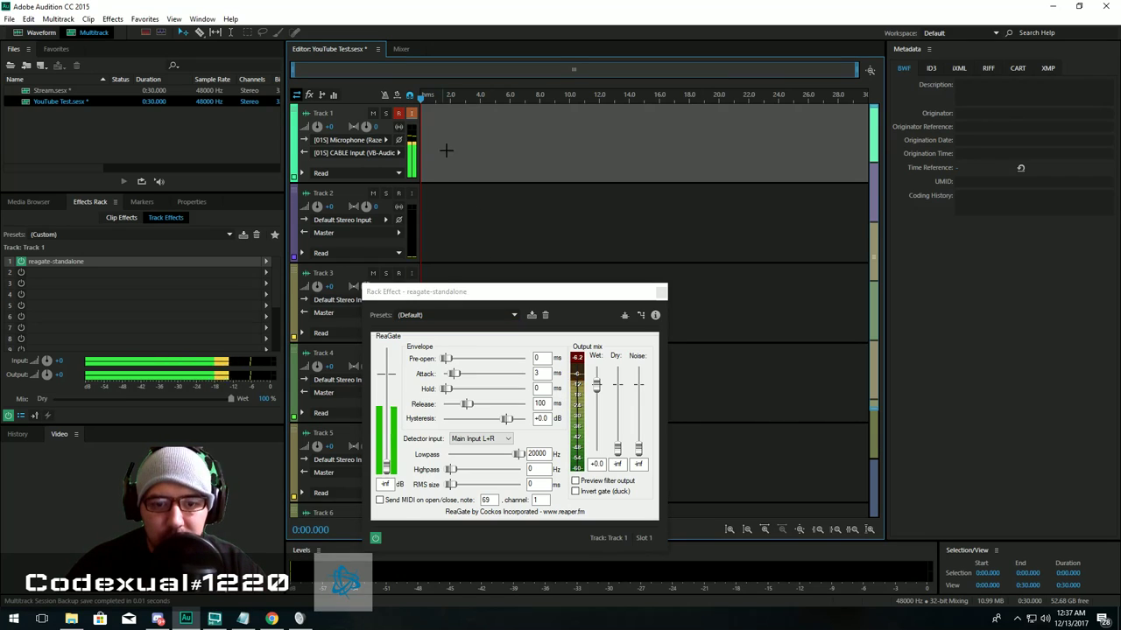
left_click_drag(519, 292, 637, 143)
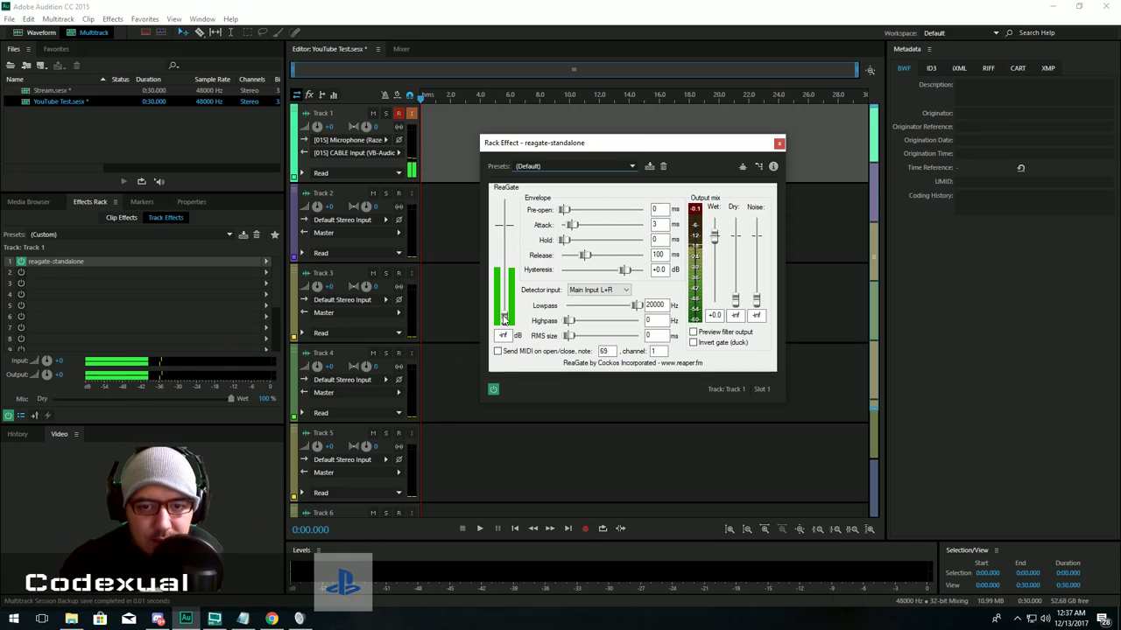
- Try ReaGate thresholds of about -17.7, -13.8, +1.4, -6.9 and -47.8 dB while speaking into the microphone
mouse_move(503, 319)
left_mouse_down()
mouse_move(506, 273)
mouse_move(506, 319)
left_mouse_up()
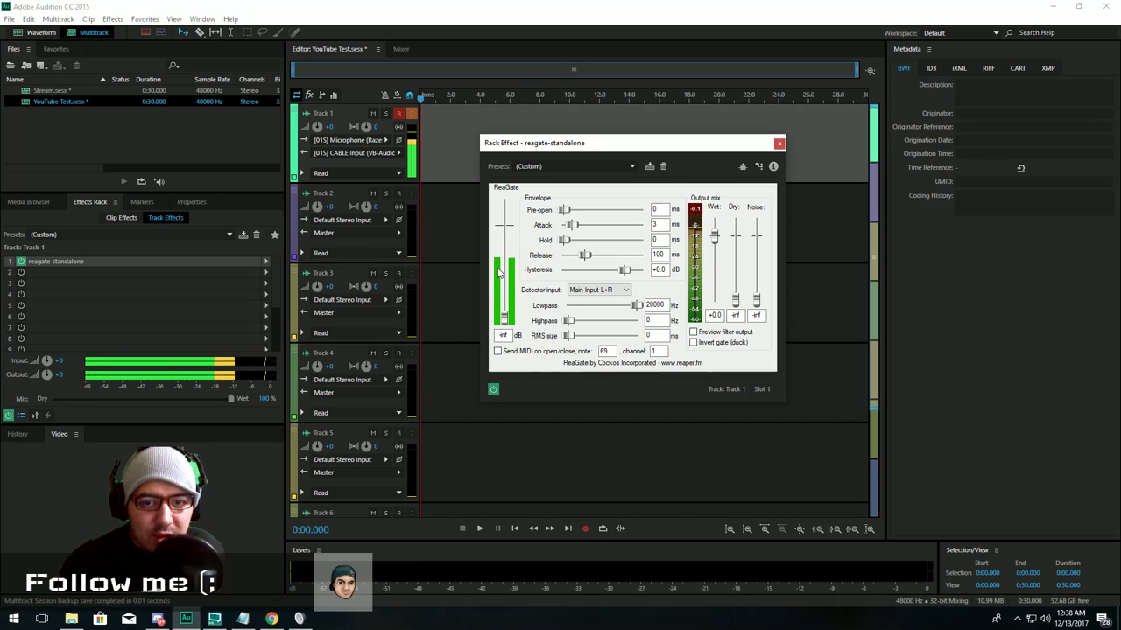
left_click_drag(505, 293, 503, 275)
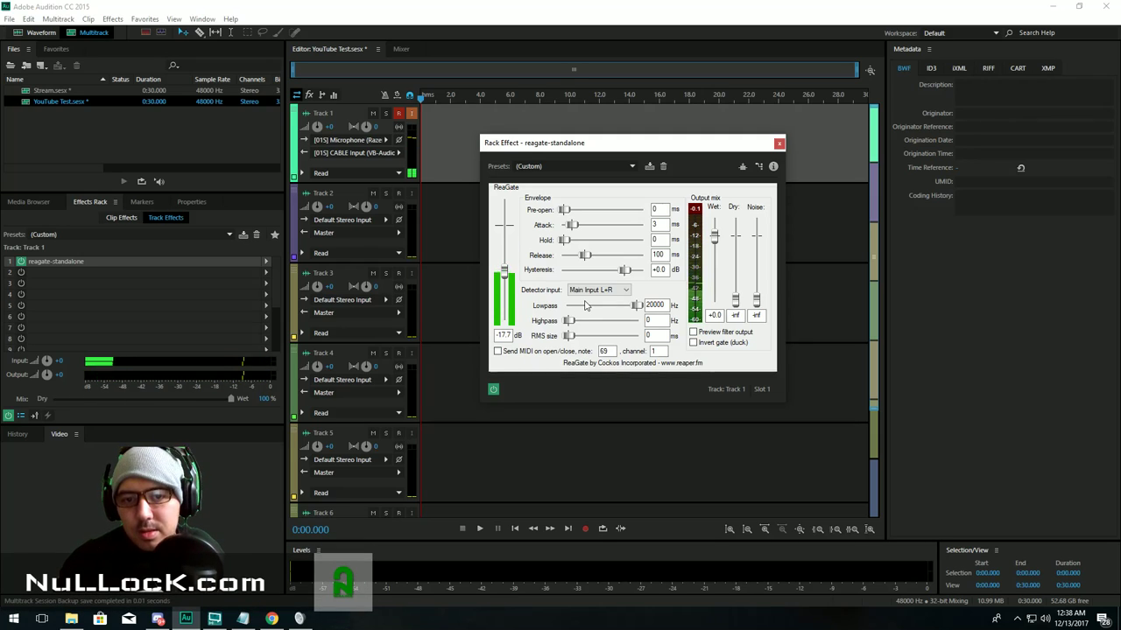
left_click_drag(504, 273, 504, 268)
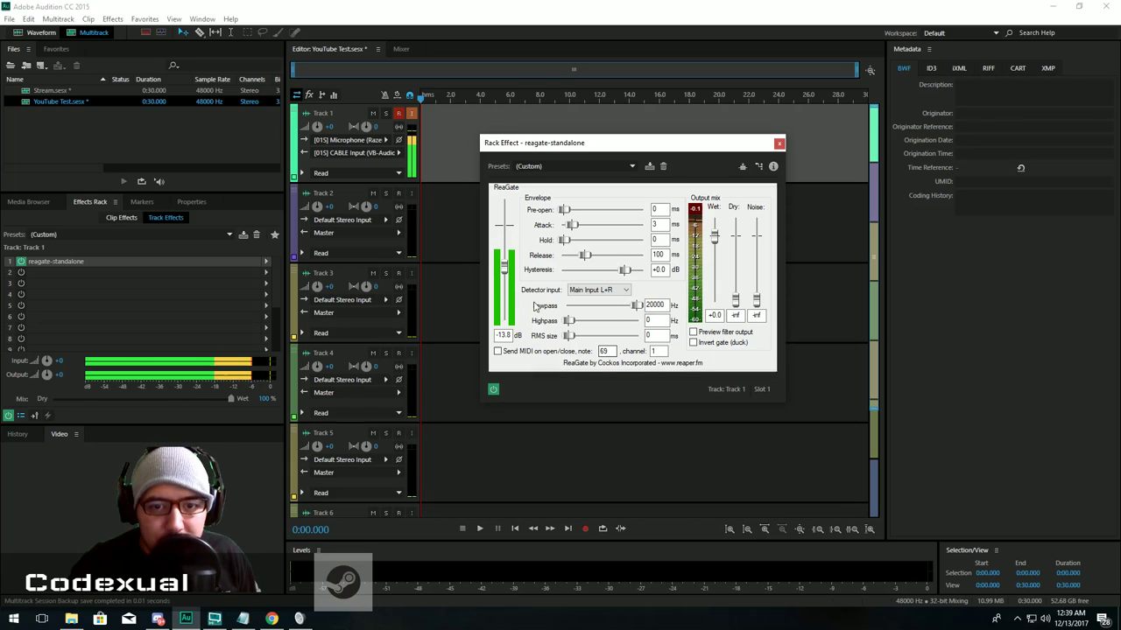
left_click_drag(504, 276, 507, 221)
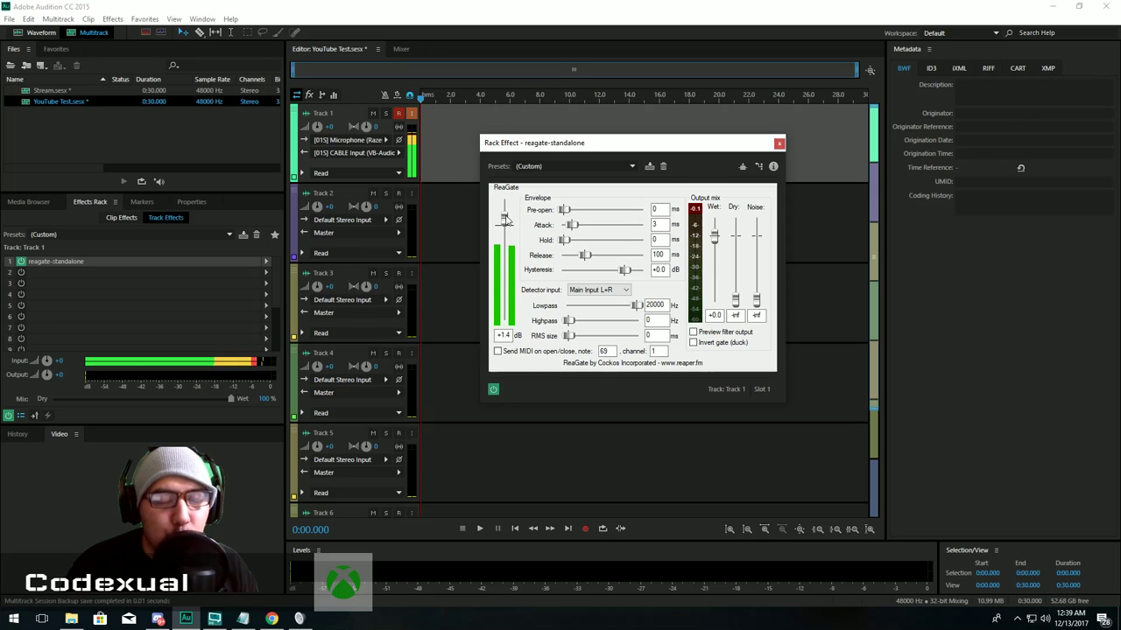
left_click_drag(505, 229, 511, 291)
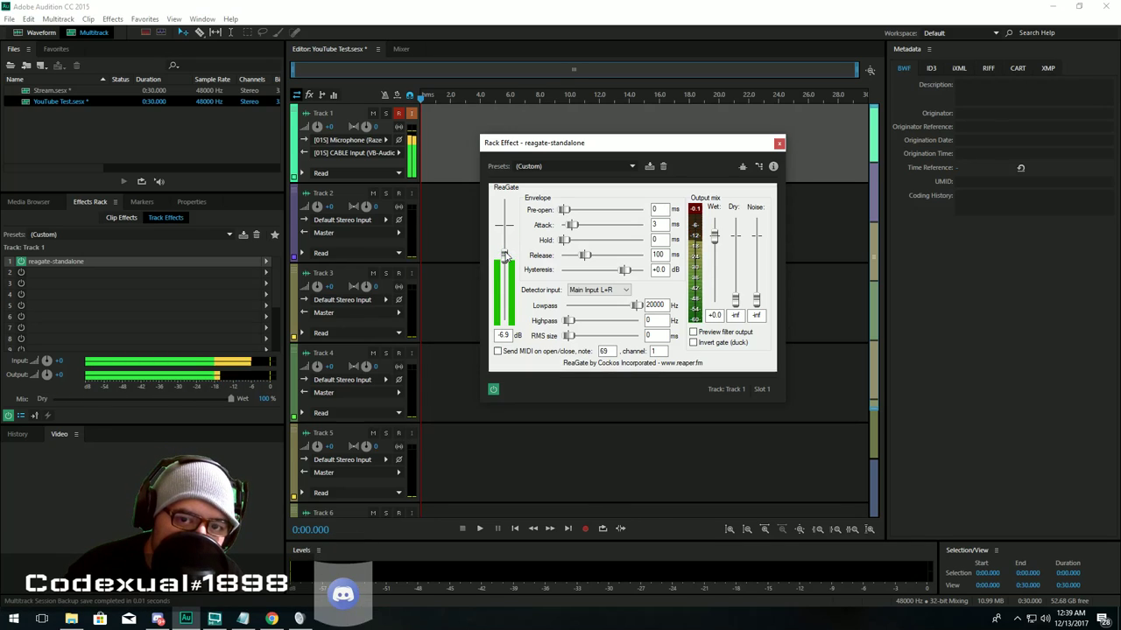
left_click_drag(503, 258, 506, 297)
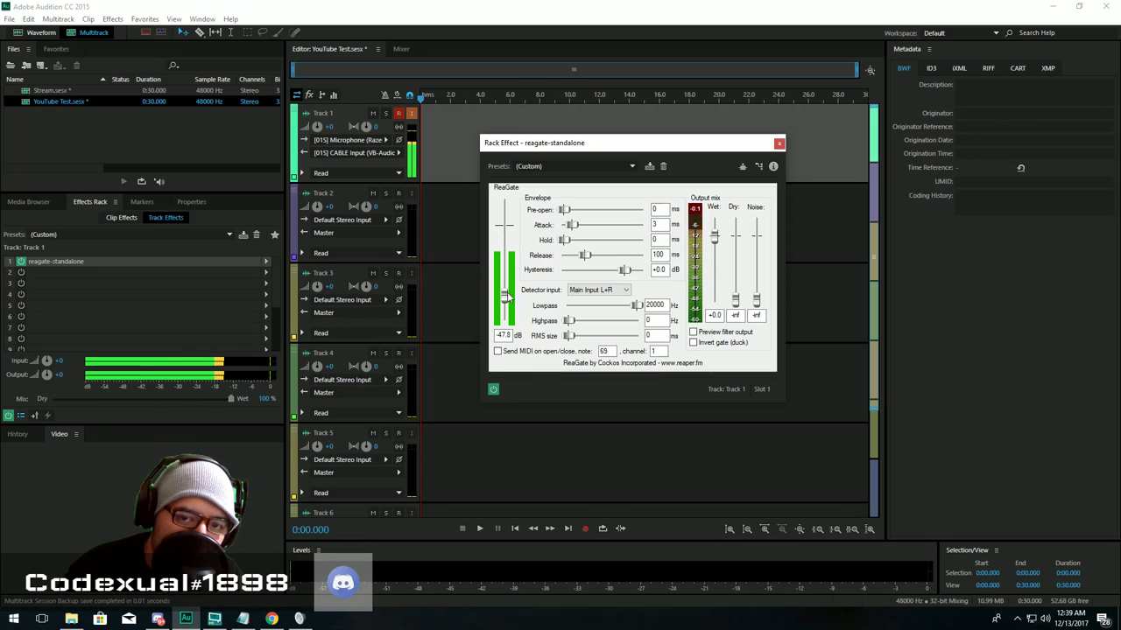
- Try ReaGate thresholds of about -8.9 and -29.2 dB, then set the threshold to about -8.6 dB
left_click_drag(504, 226, 511, 261)
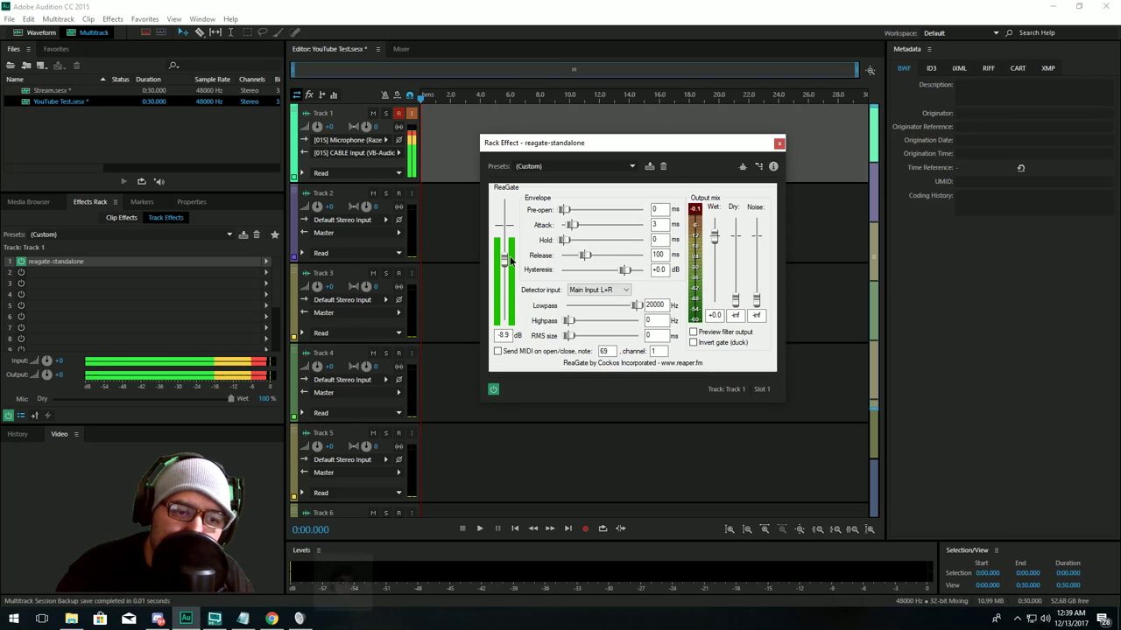
left_click_drag(511, 261, 506, 295)
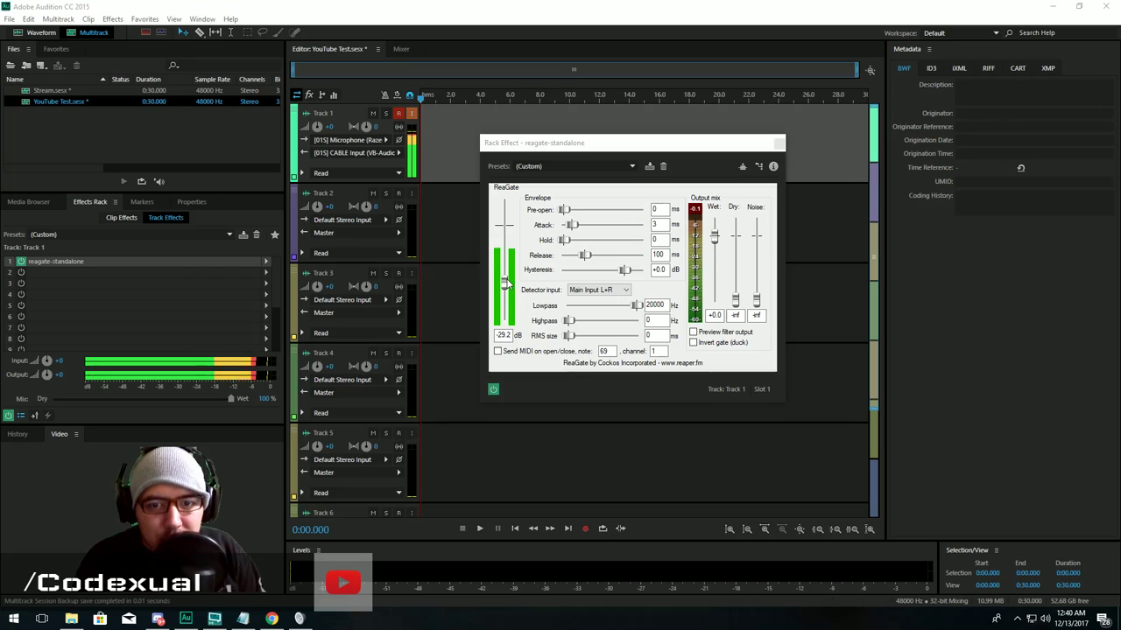
left_click(502, 282)
left_click_drag(502, 280, 504, 260)
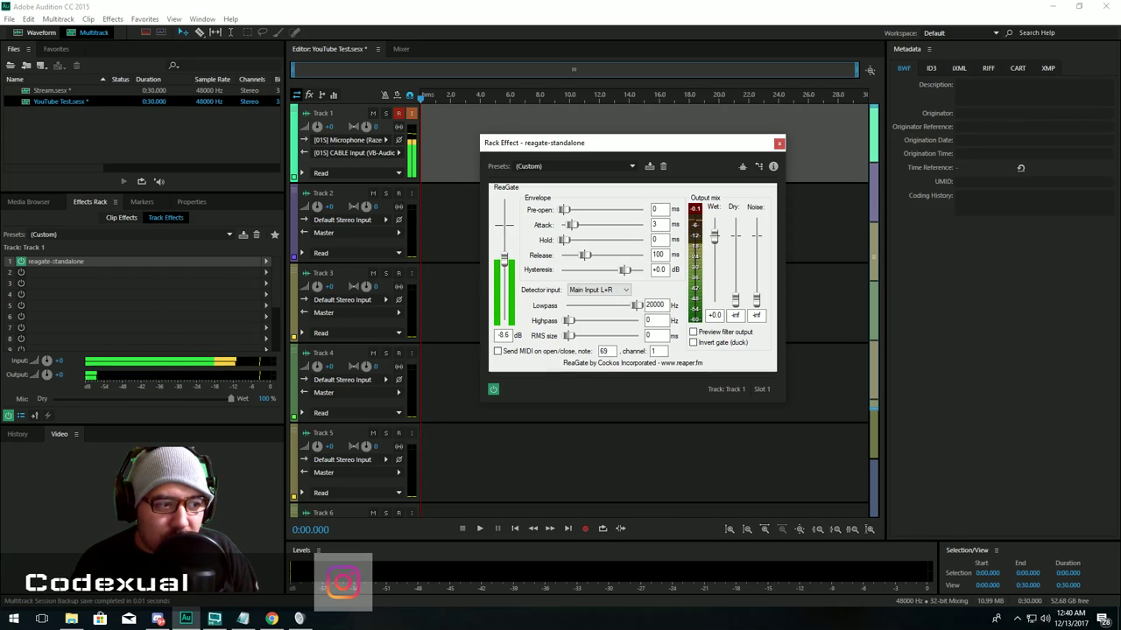
- Switch to XSplit Broadcaster and set its microphone to CABLE Output (VB-Audio Virtual Cable) in the audio settings, accepting the changes
left_click(214, 619)
left_click_drag(344, 10, 380, 55)
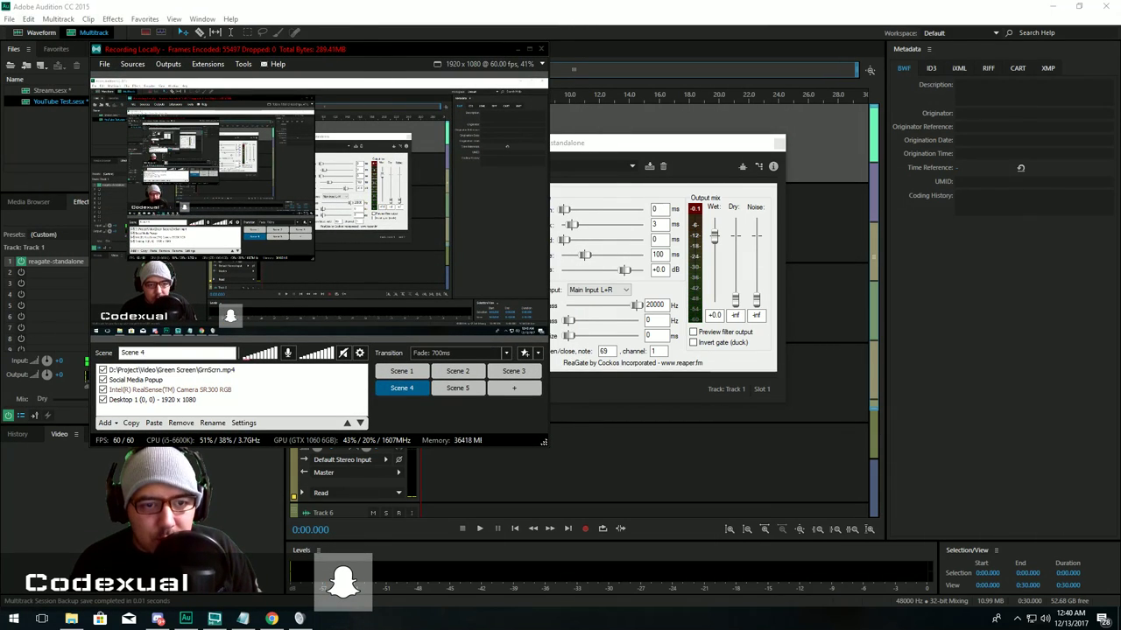
left_click(359, 355)
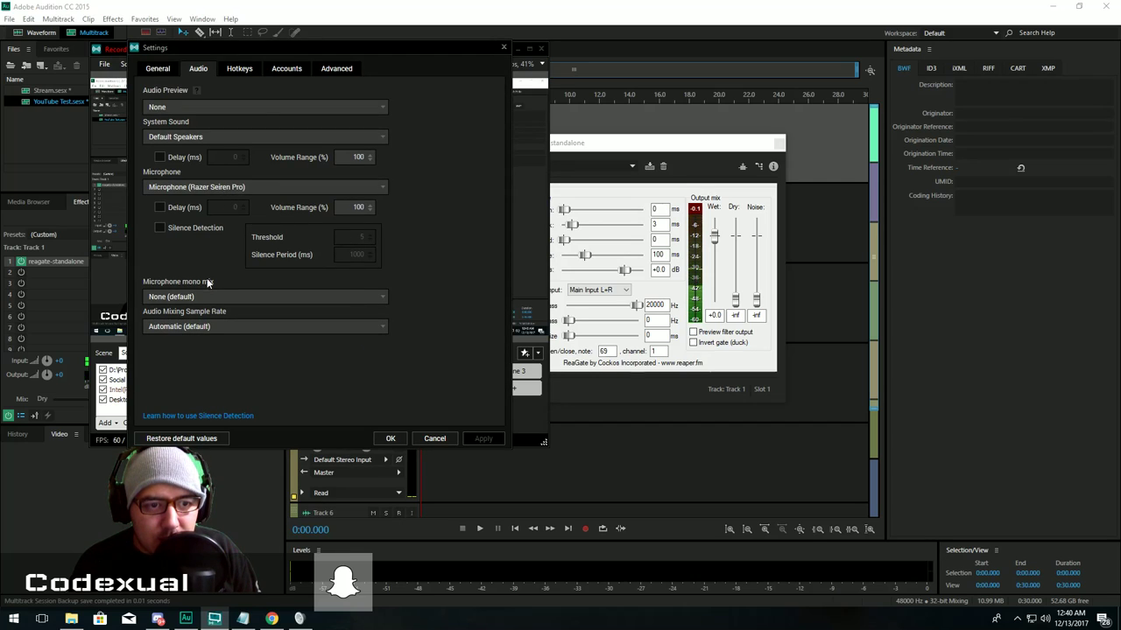
left_click(214, 138)
left_click(216, 140)
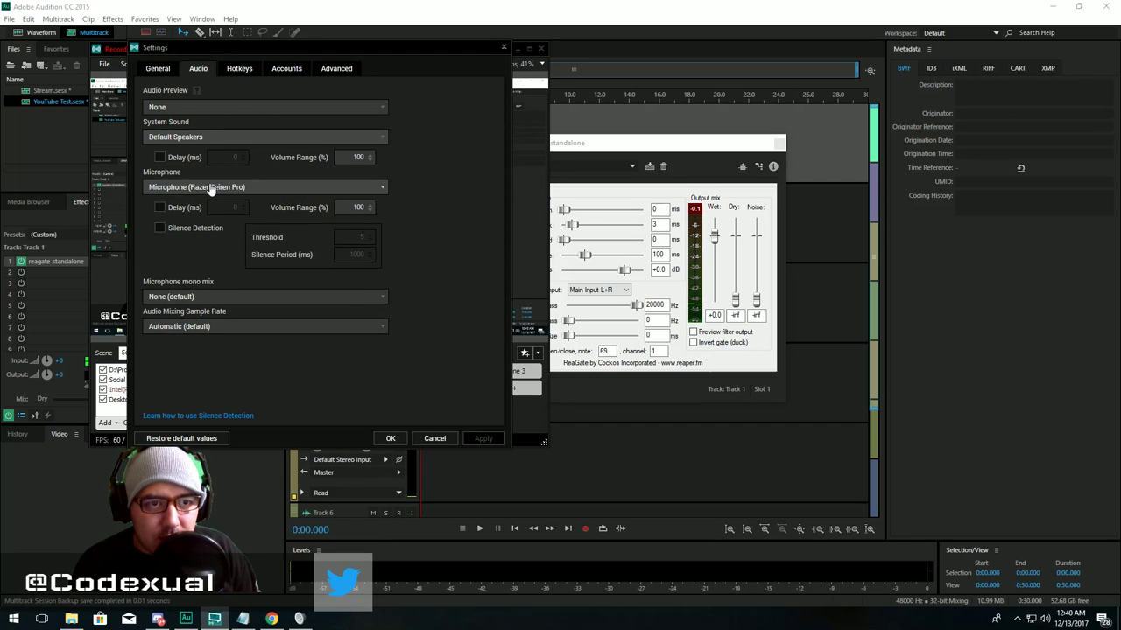
left_click(223, 186)
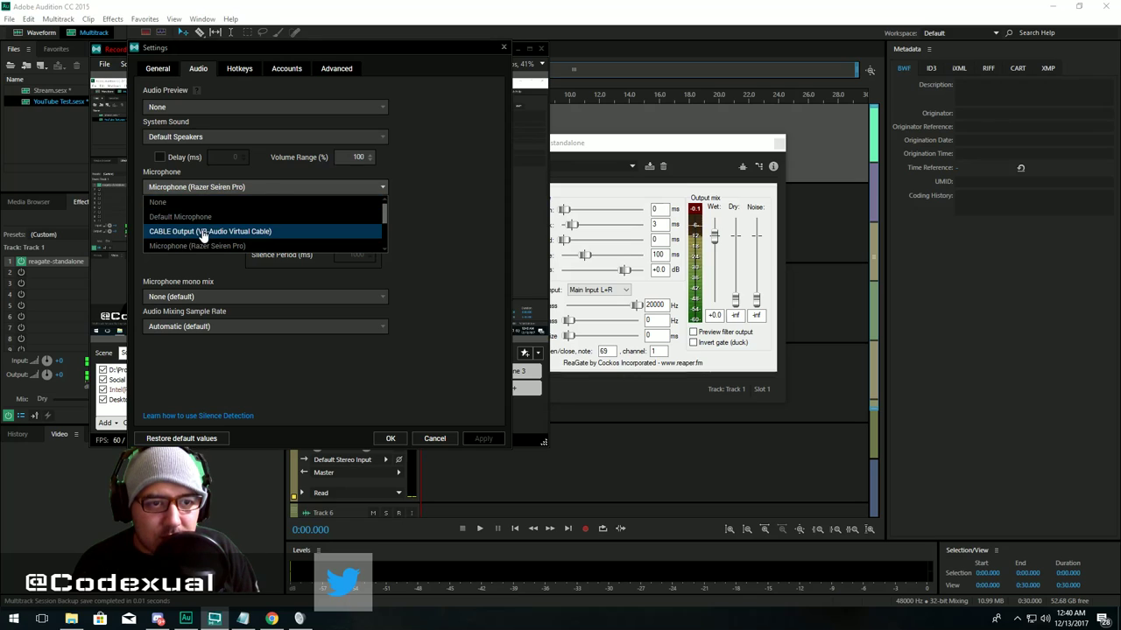
left_click(180, 232)
left_click(484, 437)
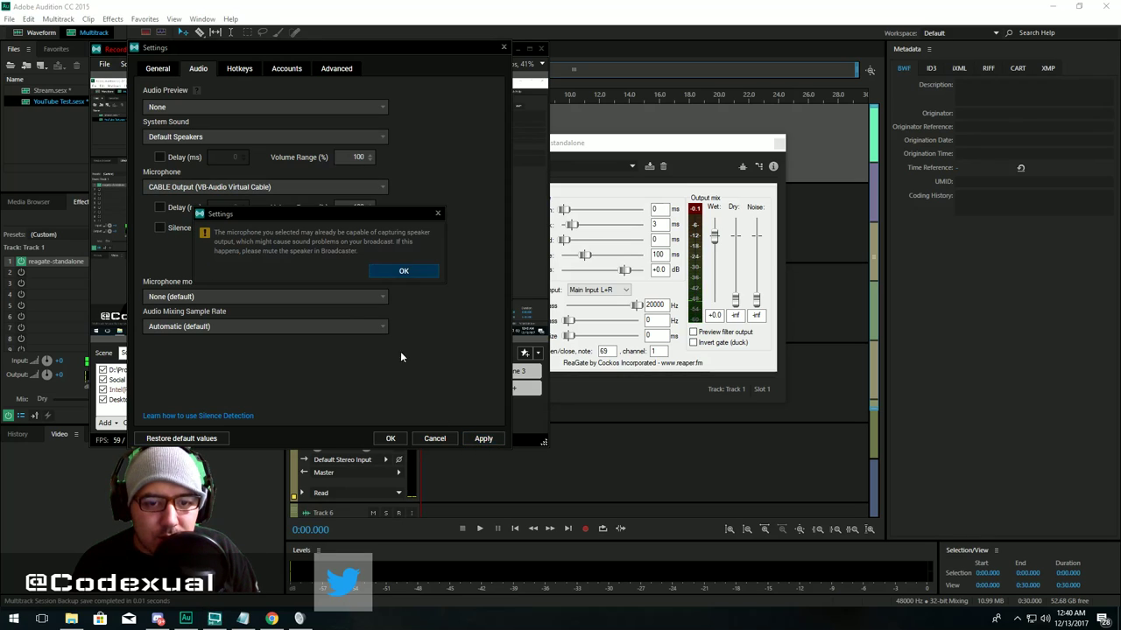
left_click(398, 272)
left_click(391, 437)
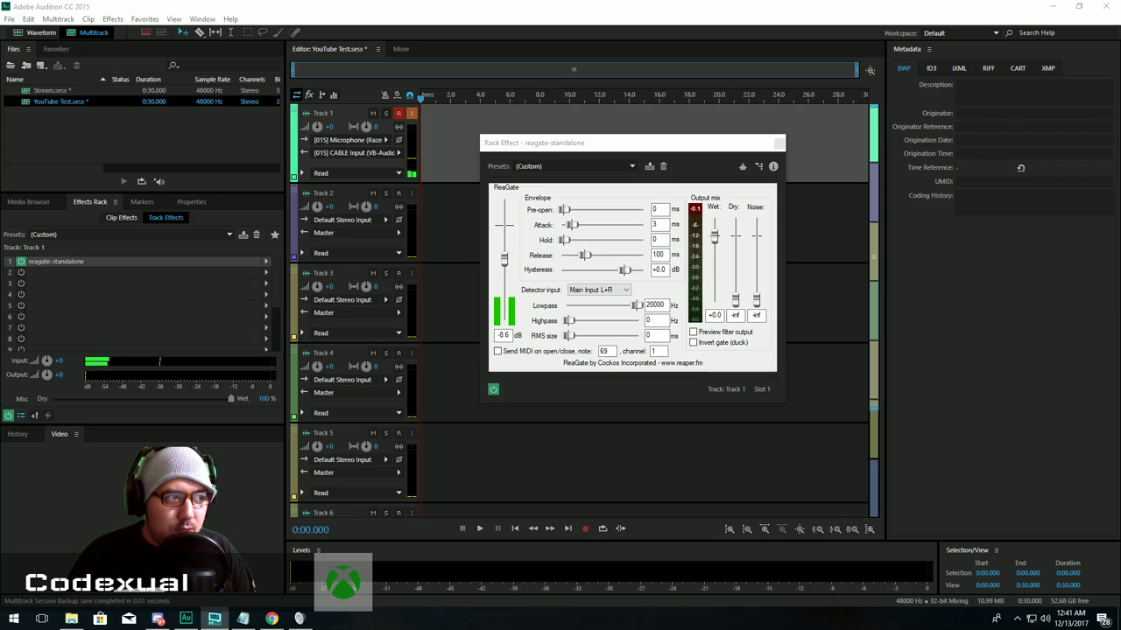
- Return to XSplit Broadcaster's audio settings and set the microphone back to Microphone (Razer Seiren Pro), applying the change
key("alt+Tab")
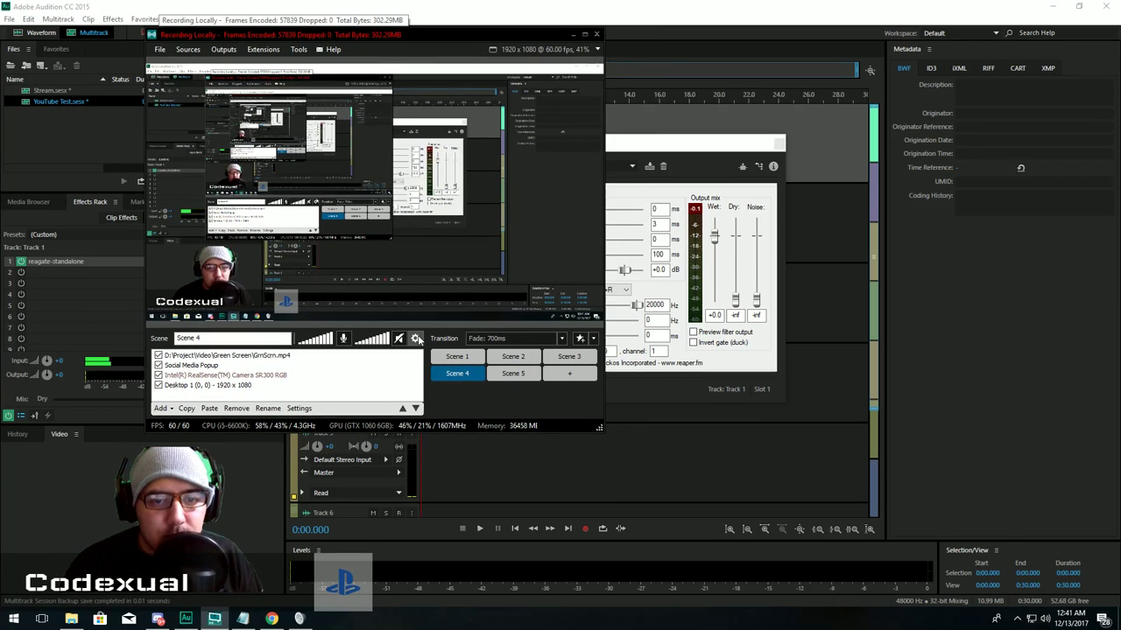
left_click(417, 338)
left_click(335, 175)
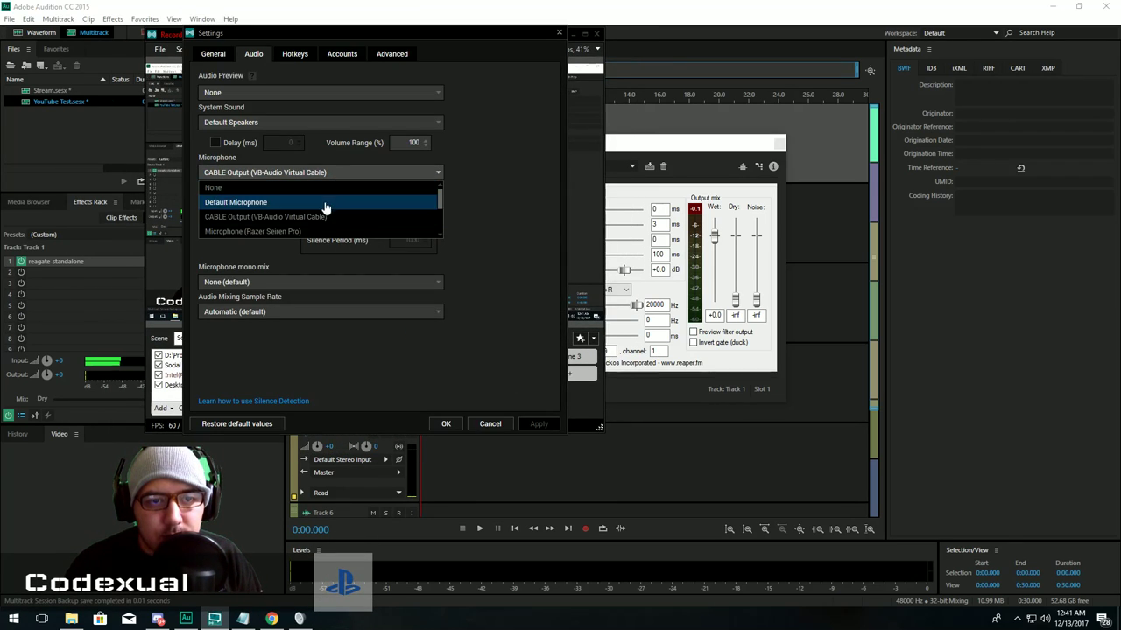
left_click(306, 232)
left_click(531, 422)
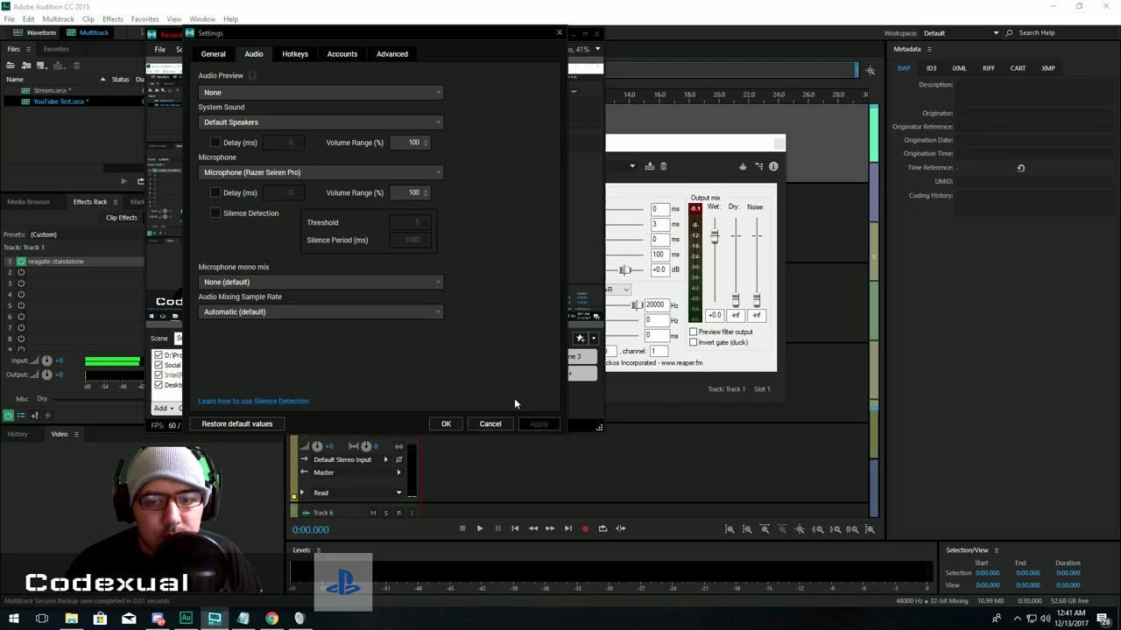
- Confirm XSplit's audio settings and set the Track 1 ReaGate threshold to about -39.1 dB
left_click(445, 424)
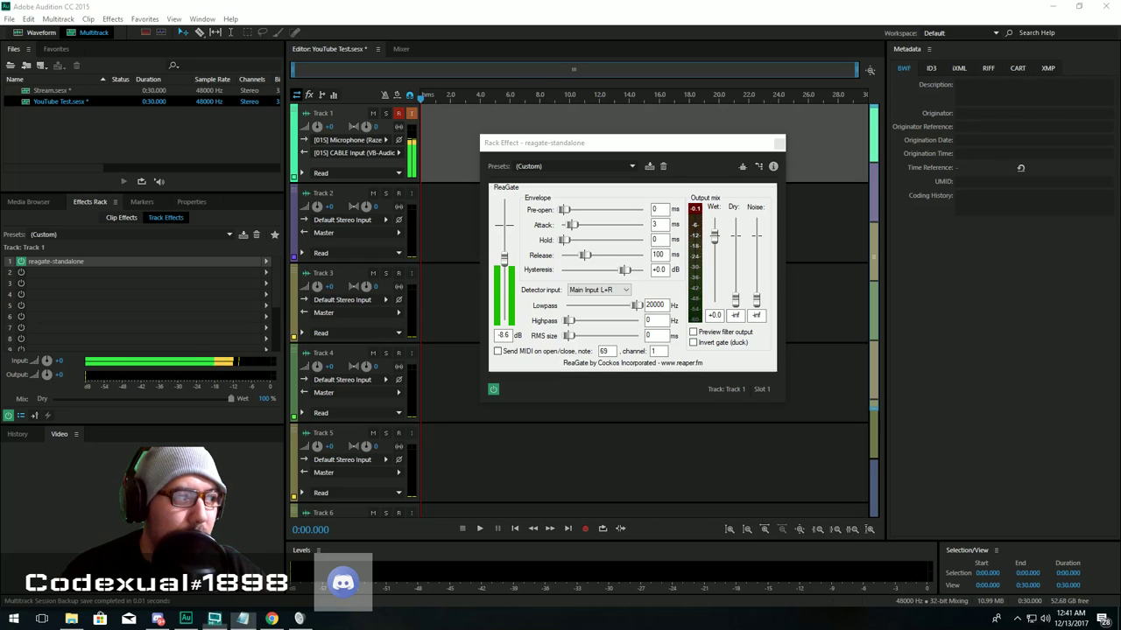
left_click(503, 263)
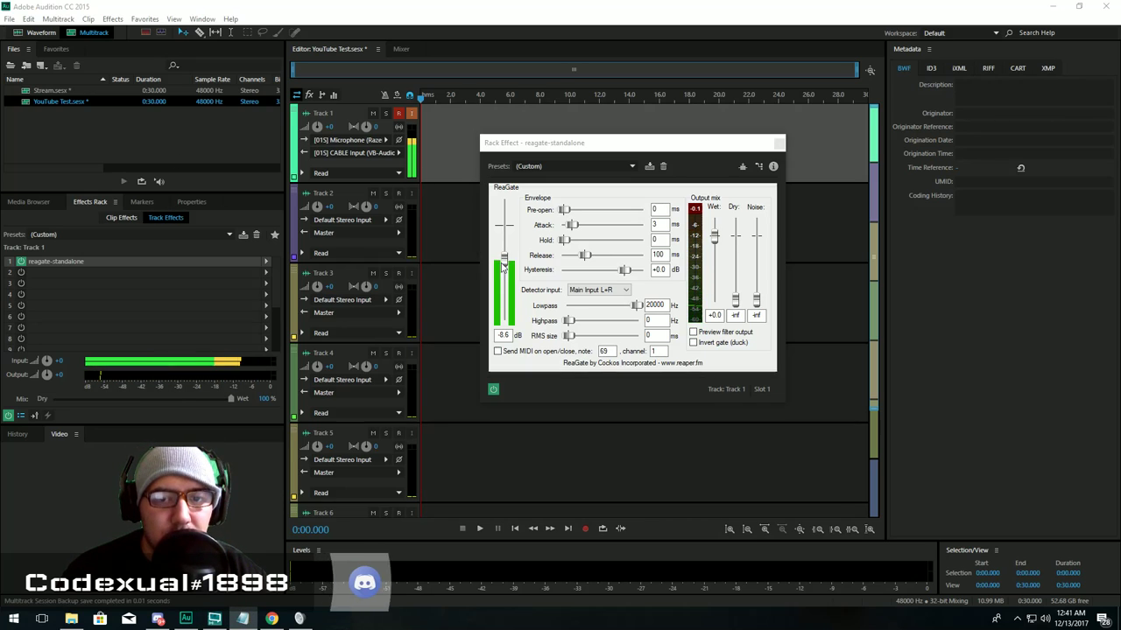
left_click_drag(503, 263, 505, 299)
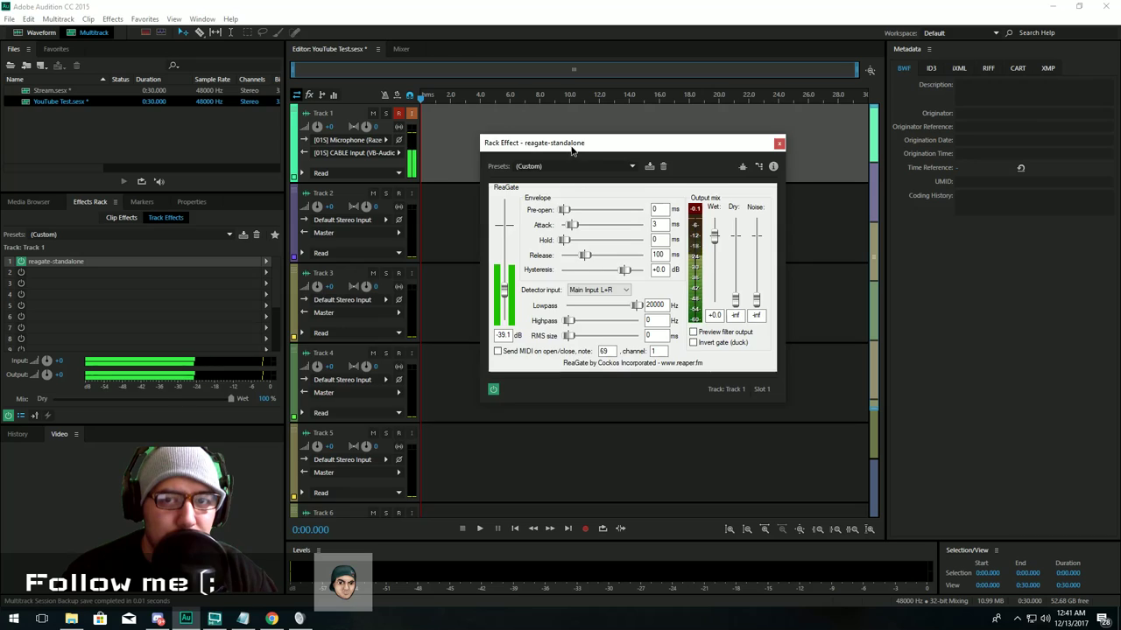
- Close Track 1's ReaGate window and add the Cockos reagate-standalone VST to Track 2's first effect slot
left_click_drag(572, 151, 379, 224)
left_click(498, 195)
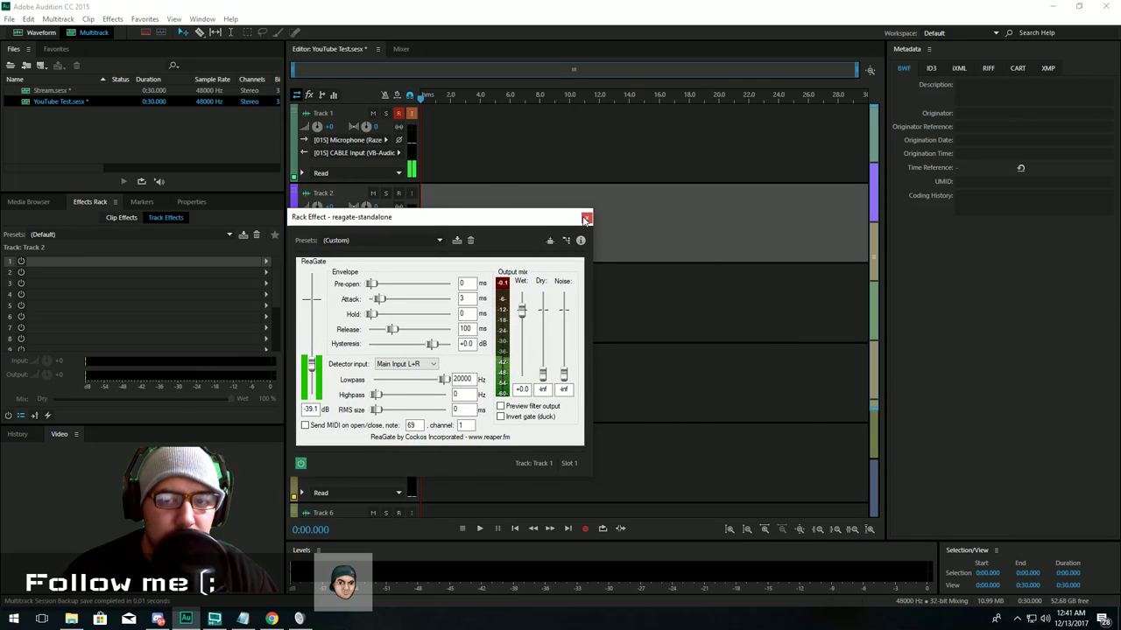
left_click(583, 217)
left_click(266, 261)
mouse_move(305, 423)
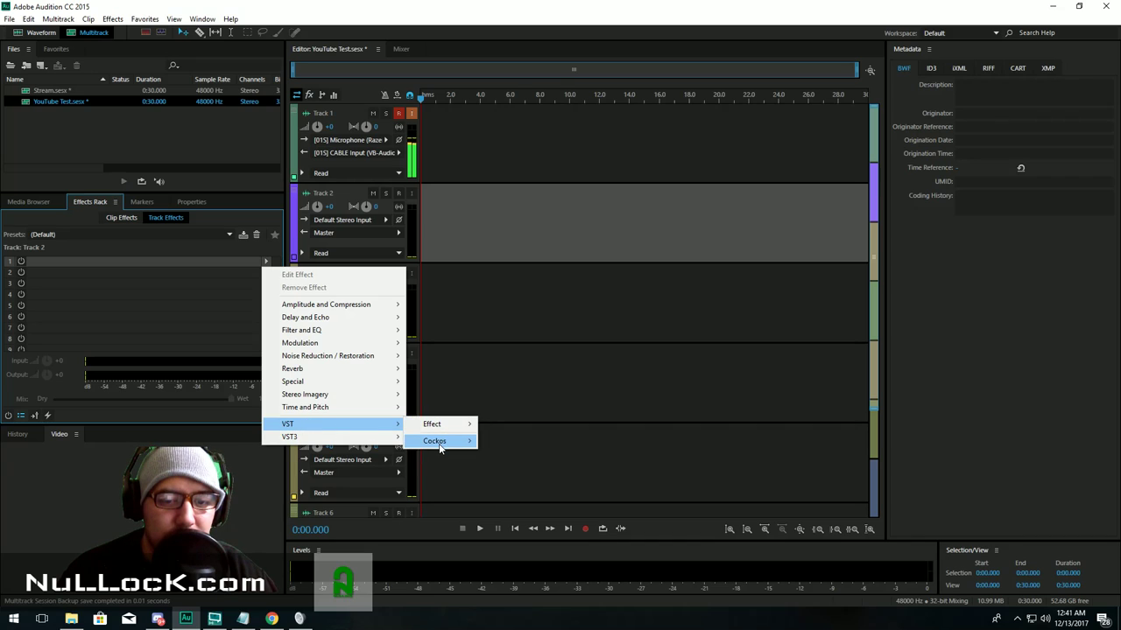
mouse_move(437, 440)
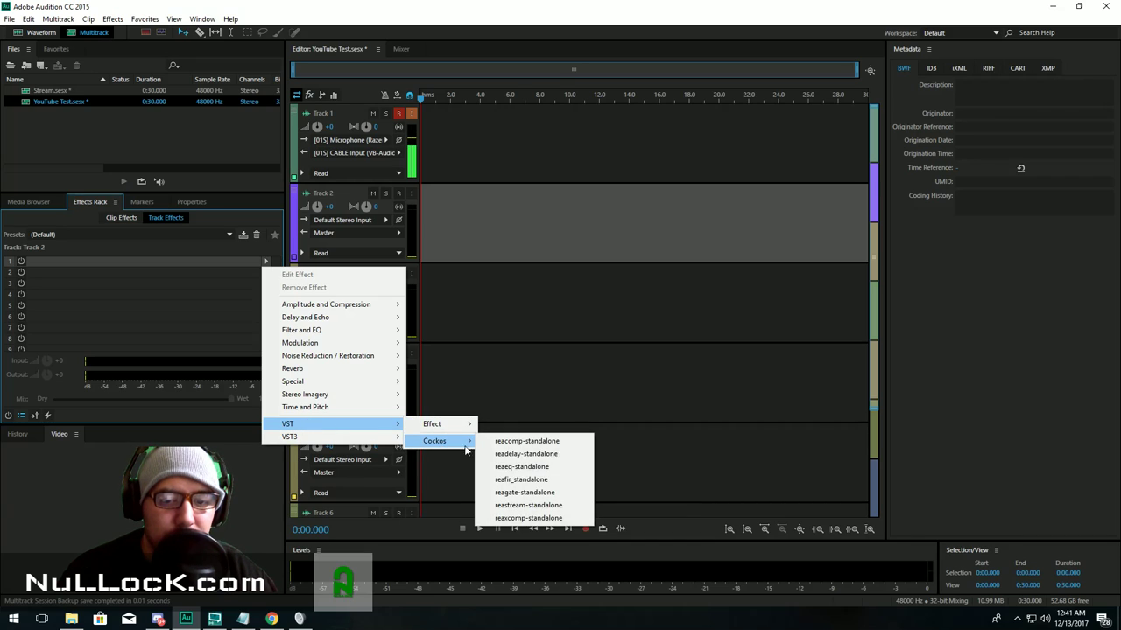
left_click(529, 492)
key("super+Down")
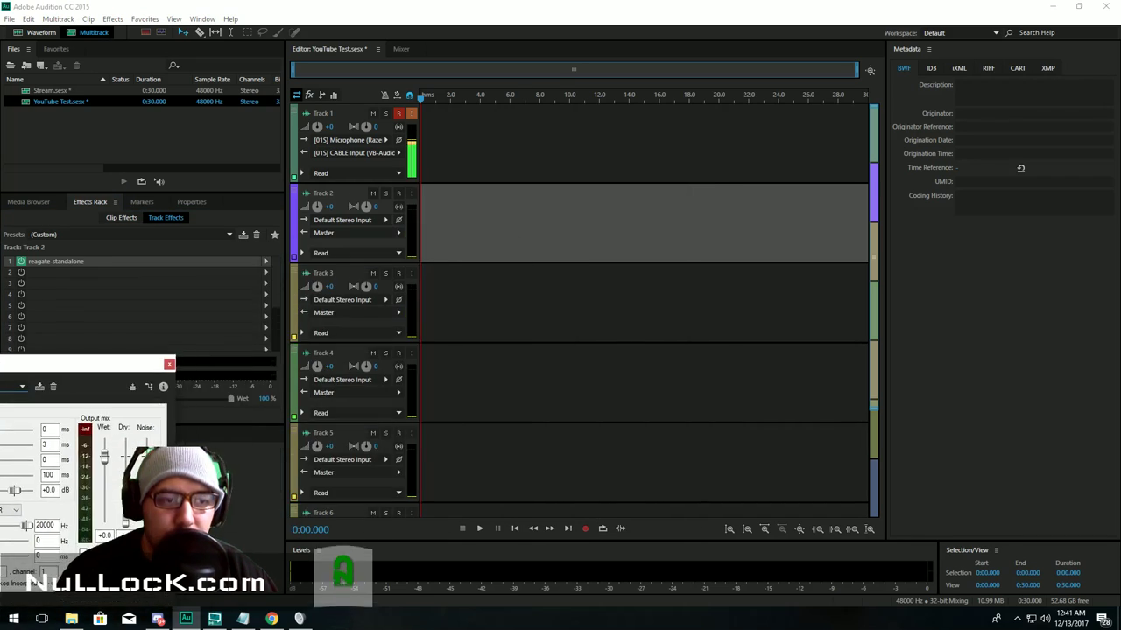
- Add a Hard Limiter to the second effect slot of Track 2
left_click(51, 273)
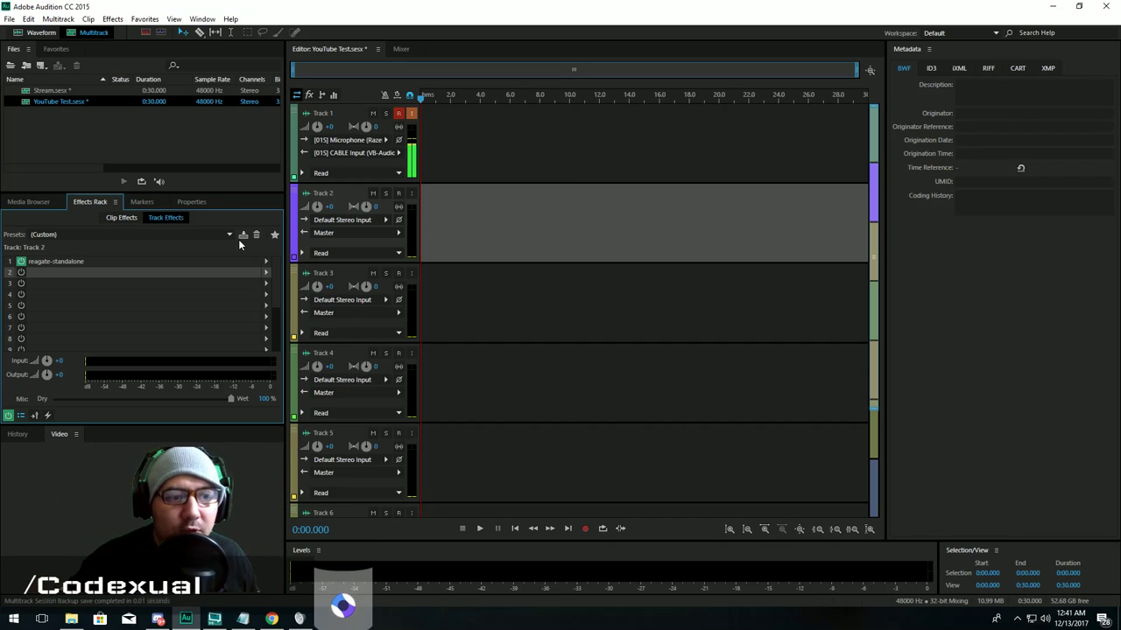
left_click(266, 276)
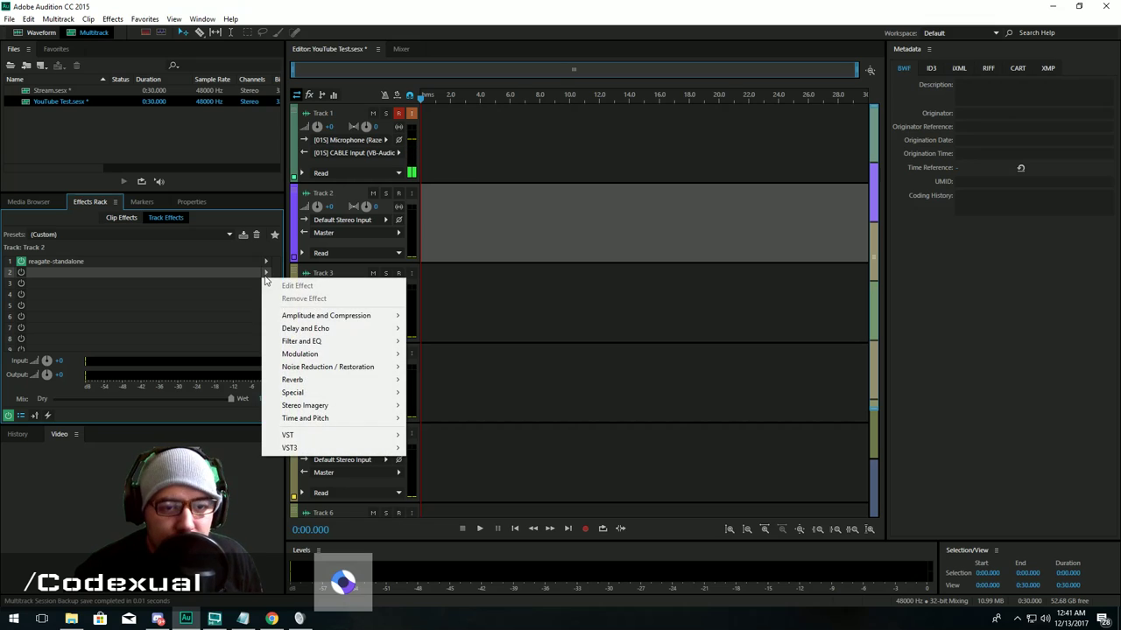
mouse_move(330, 327)
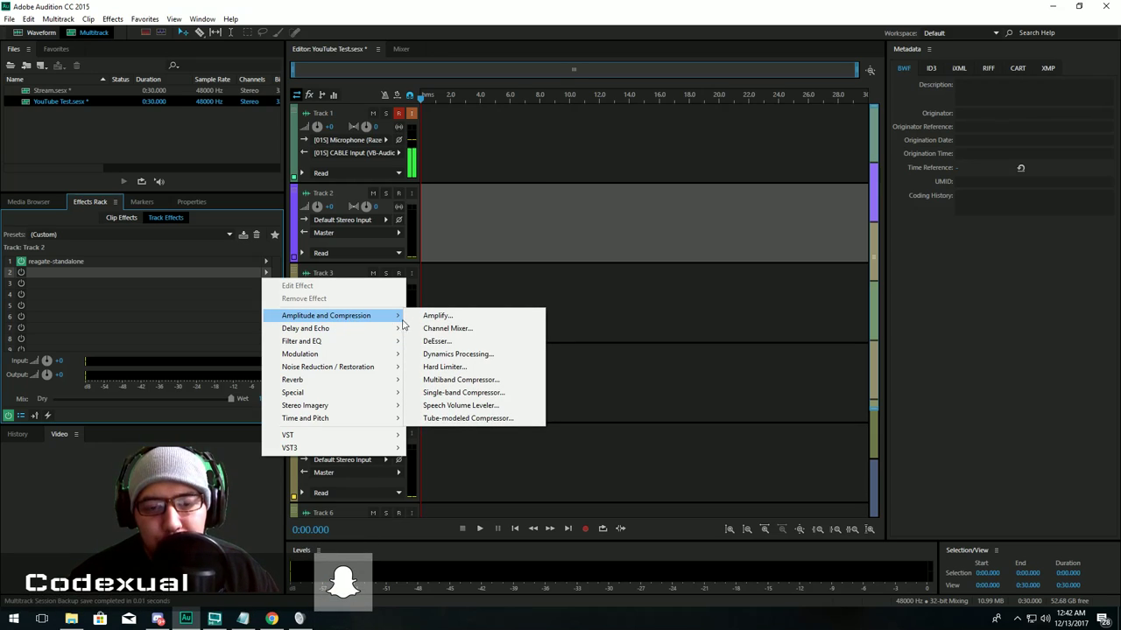
left_click(457, 368)
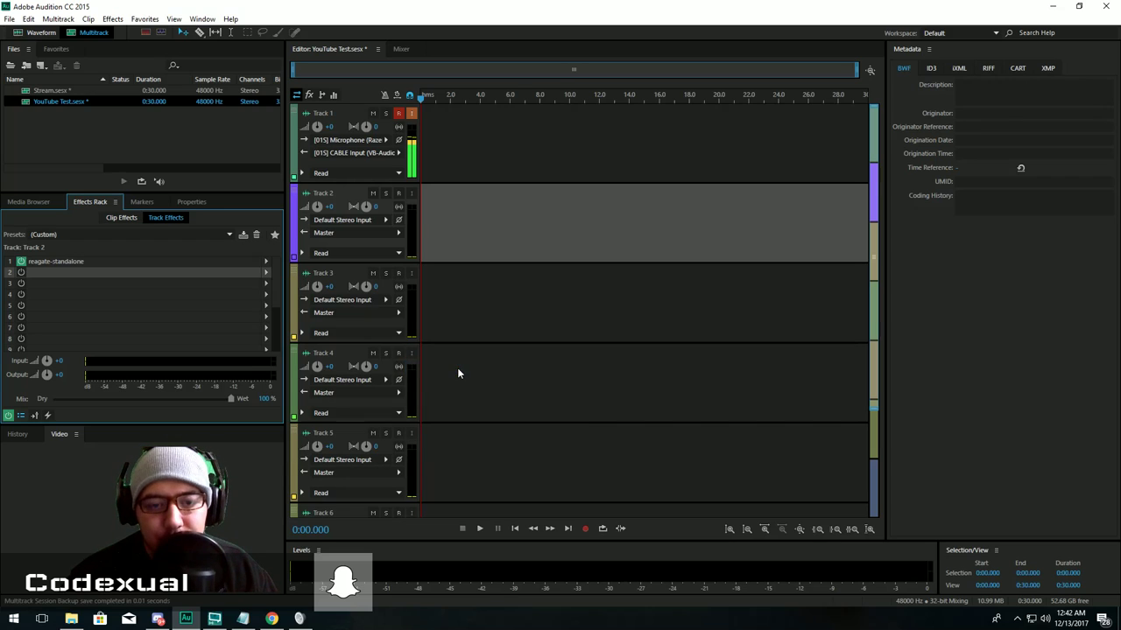
- Set the Hard Limiter's maximum amplitude to -2.5 dB
left_click(638, 274)
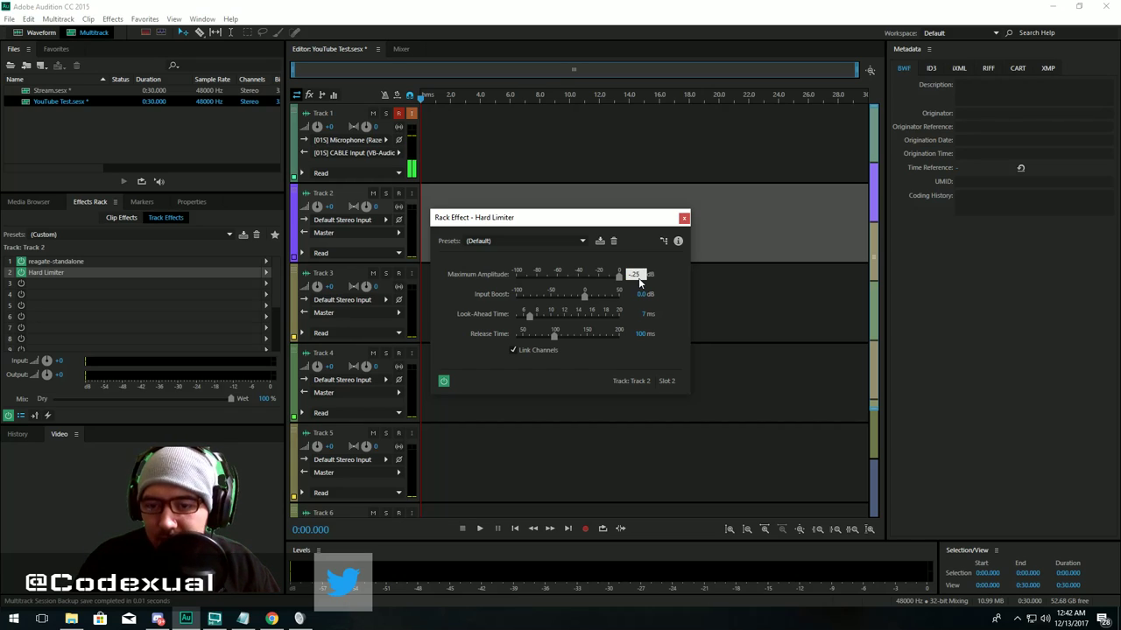
type("-")
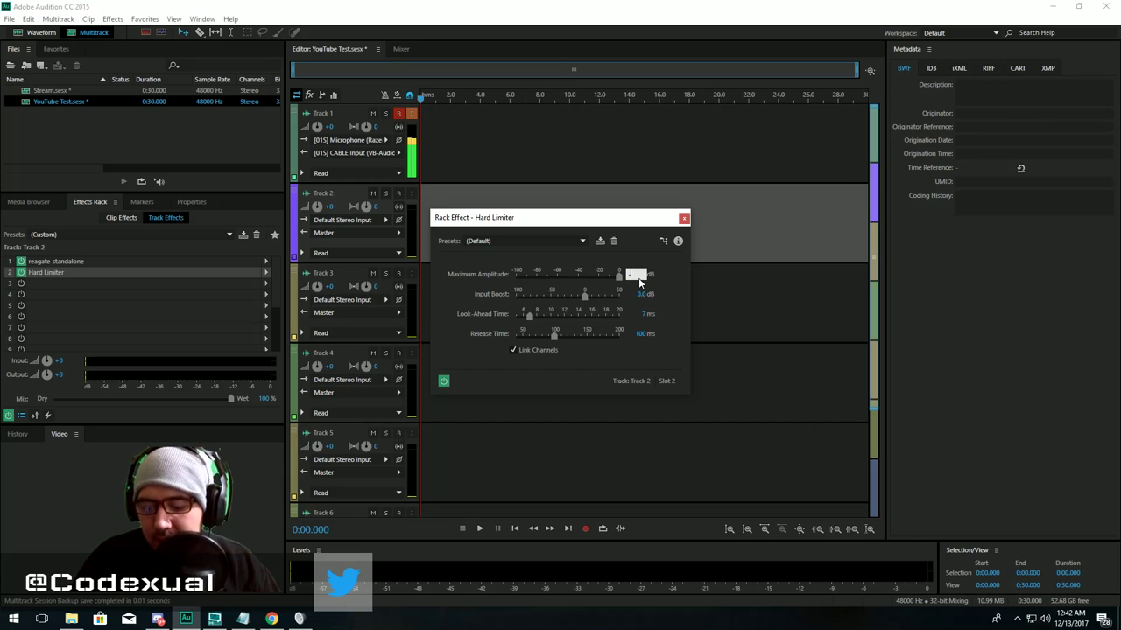
type("2.5")
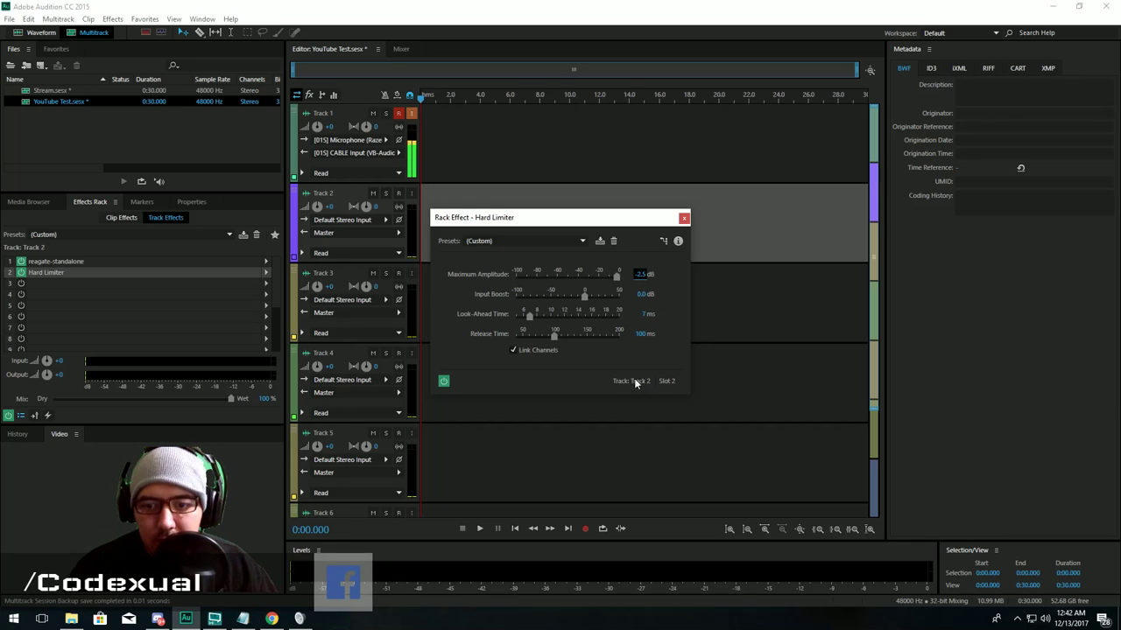
left_click_drag(559, 225, 474, 230)
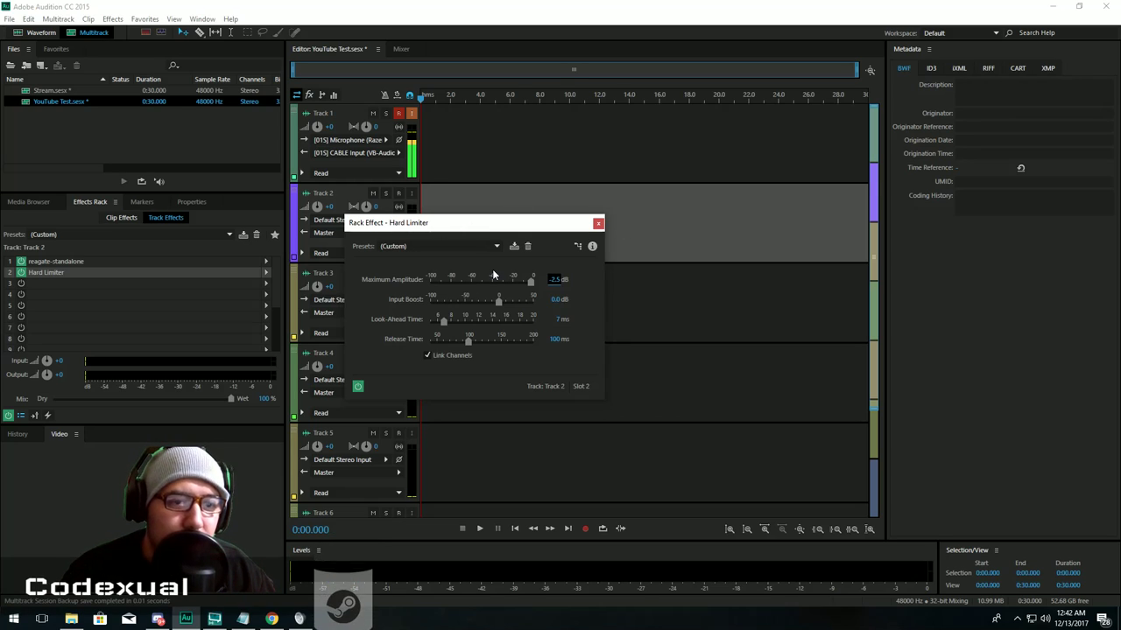
- Switch off the reagate-standalone effect in Track 2's rack, leaving the Hard Limiter on
left_click_drag(513, 229, 563, 215)
left_click(29, 261)
left_click(23, 261)
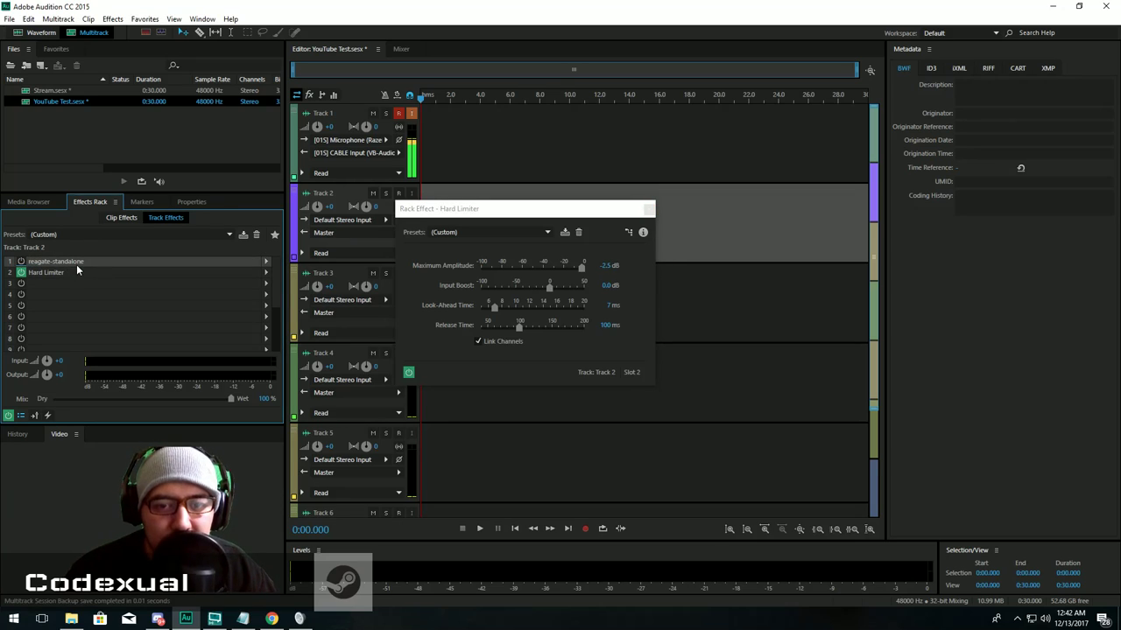
- Try a Hard Limiter maximum amplitude of about -7.1 dB, raise it again and close the effect window
mouse_move(579, 271)
left_mouse_down()
mouse_move(535, 274)
mouse_move(577, 271)
left_mouse_up()
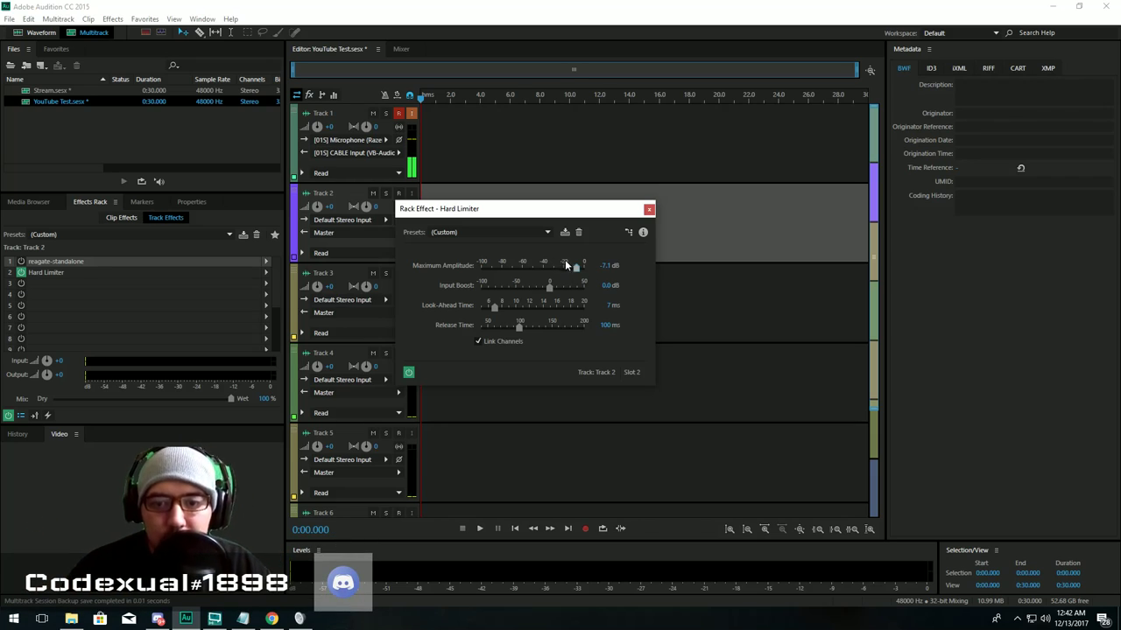
left_click_drag(578, 276, 584, 277)
left_click(649, 209)
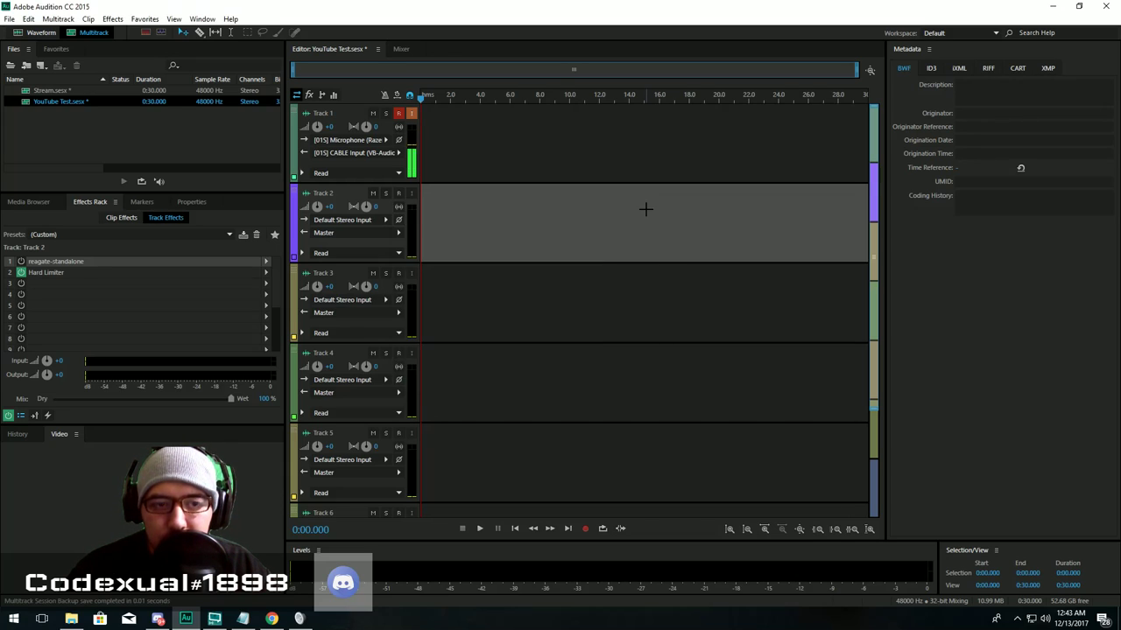
- Add a Parametric Equalizer to the third effect slot of Track 2
left_click(245, 270)
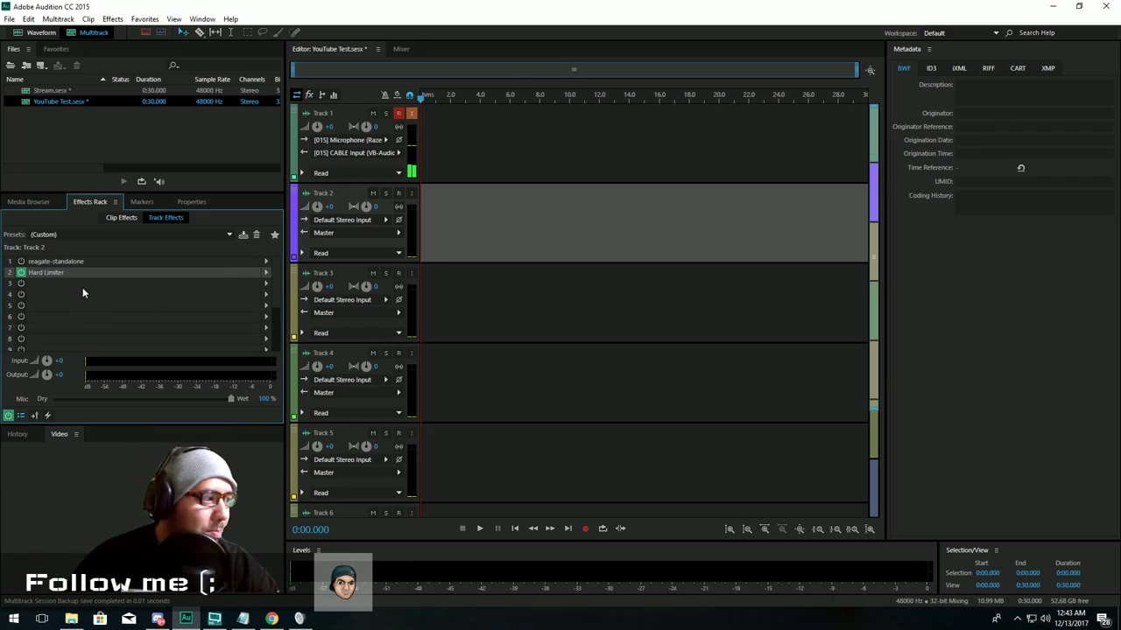
left_click(254, 283)
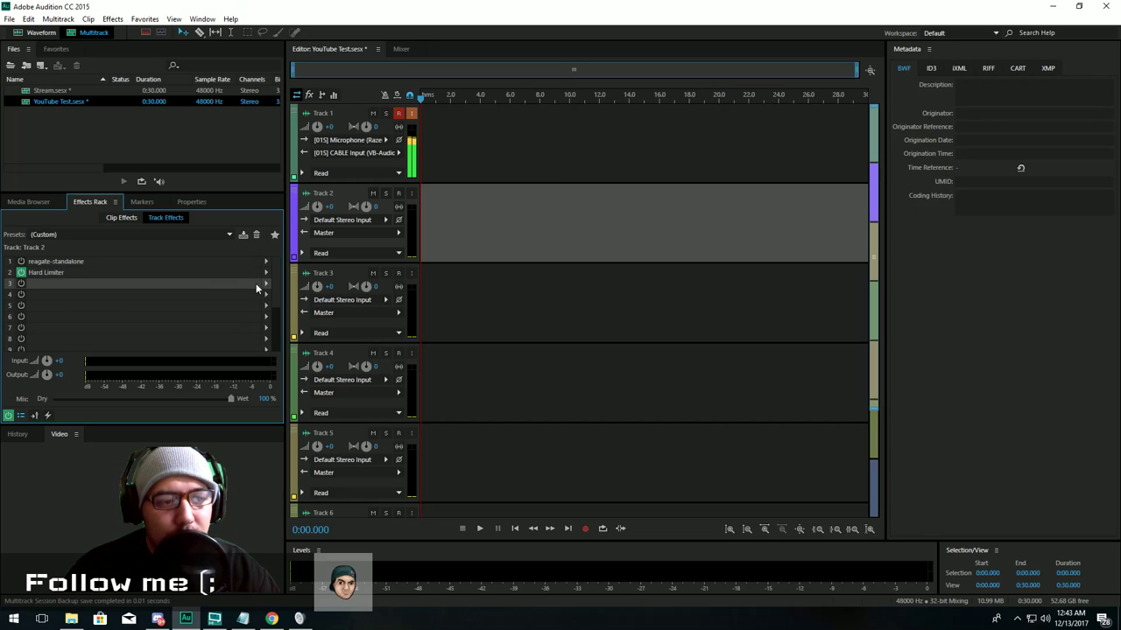
mouse_move(347, 354)
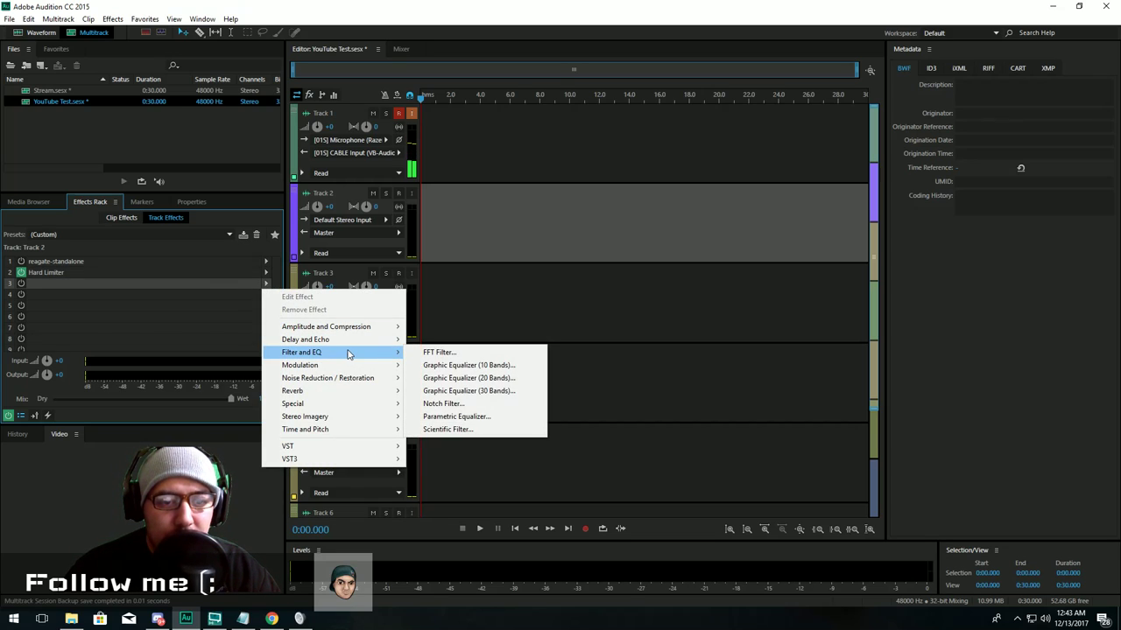
left_click(438, 417)
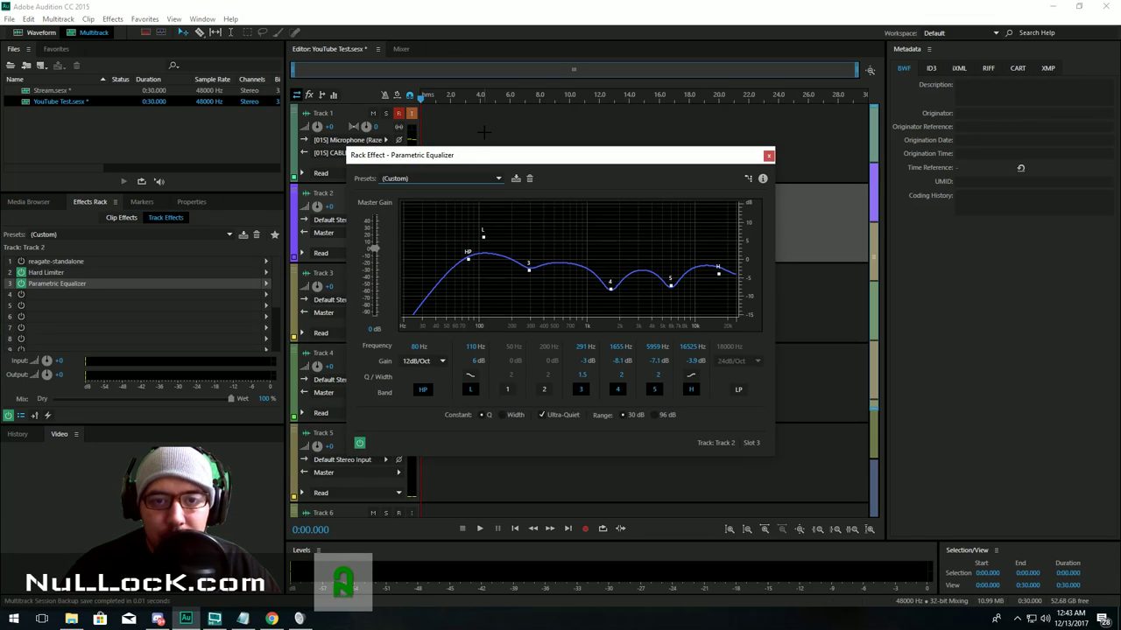
- Set the Parametric Equalizer's high-pass band to 20 Hz with a 24dB/Oct slope
left_click_drag(468, 157, 543, 206)
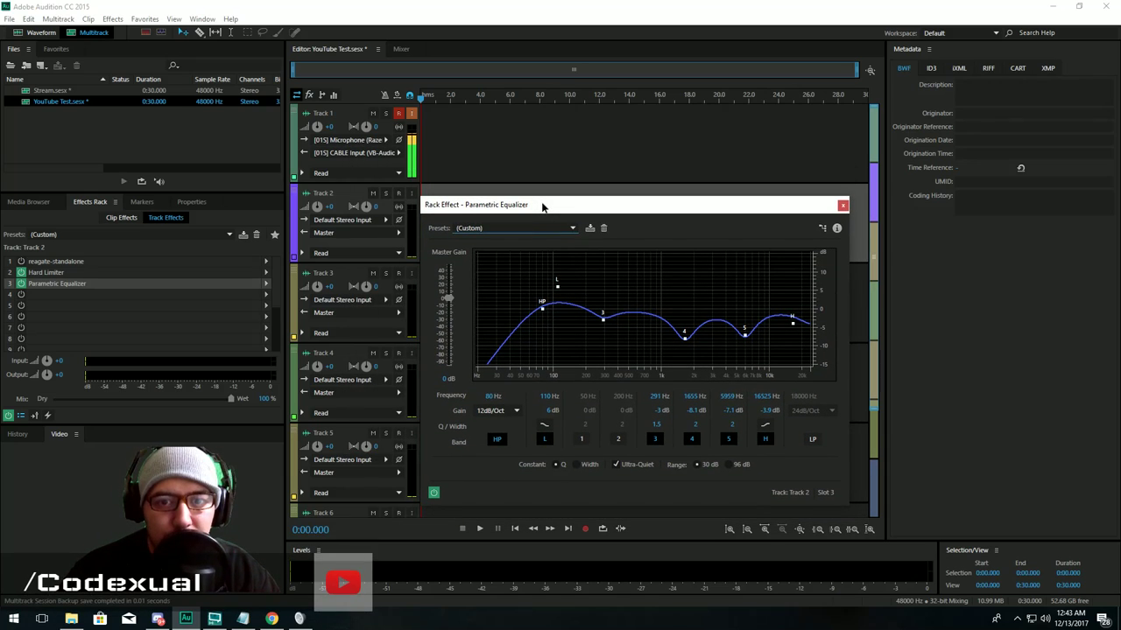
left_click_drag(542, 207, 503, 130)
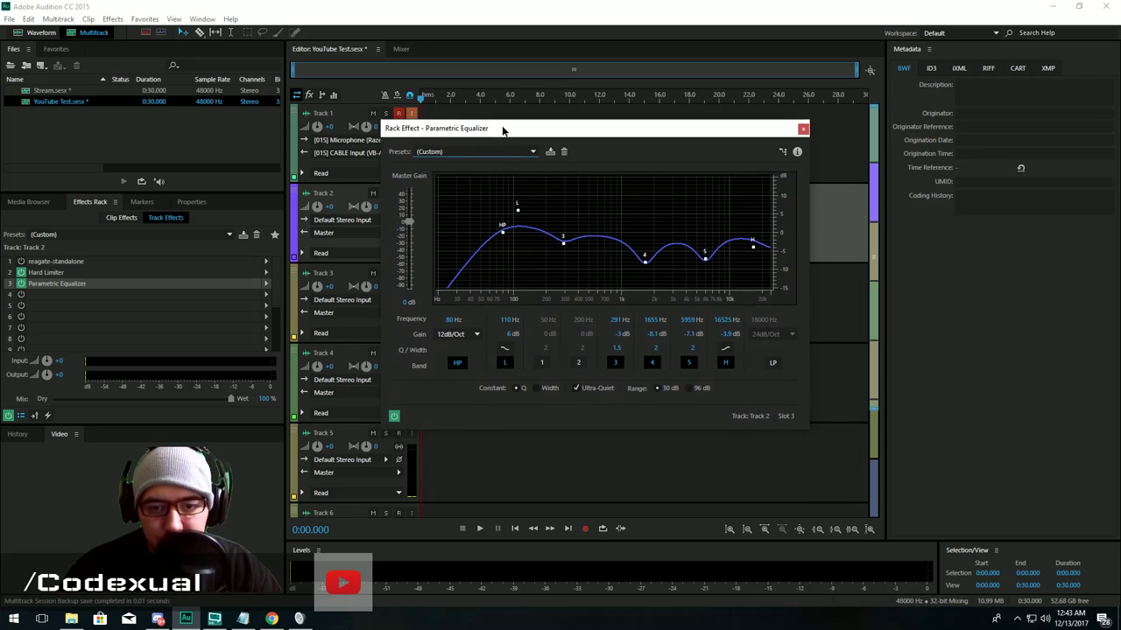
left_click(450, 320)
double_click(450, 319)
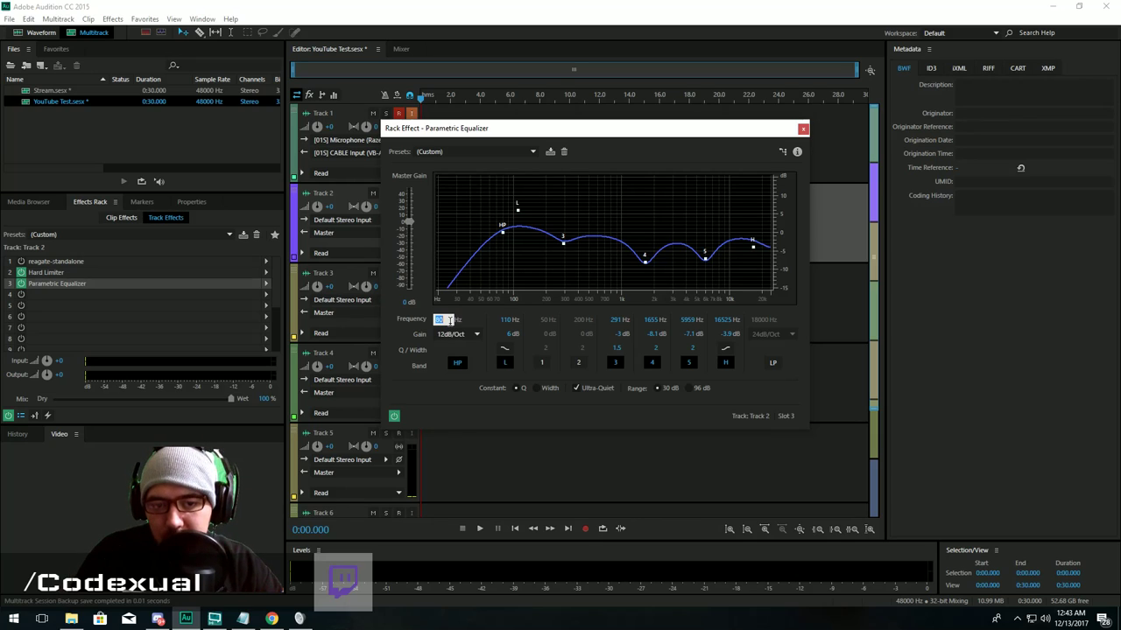
type("20")
key("Return")
left_click(450, 320)
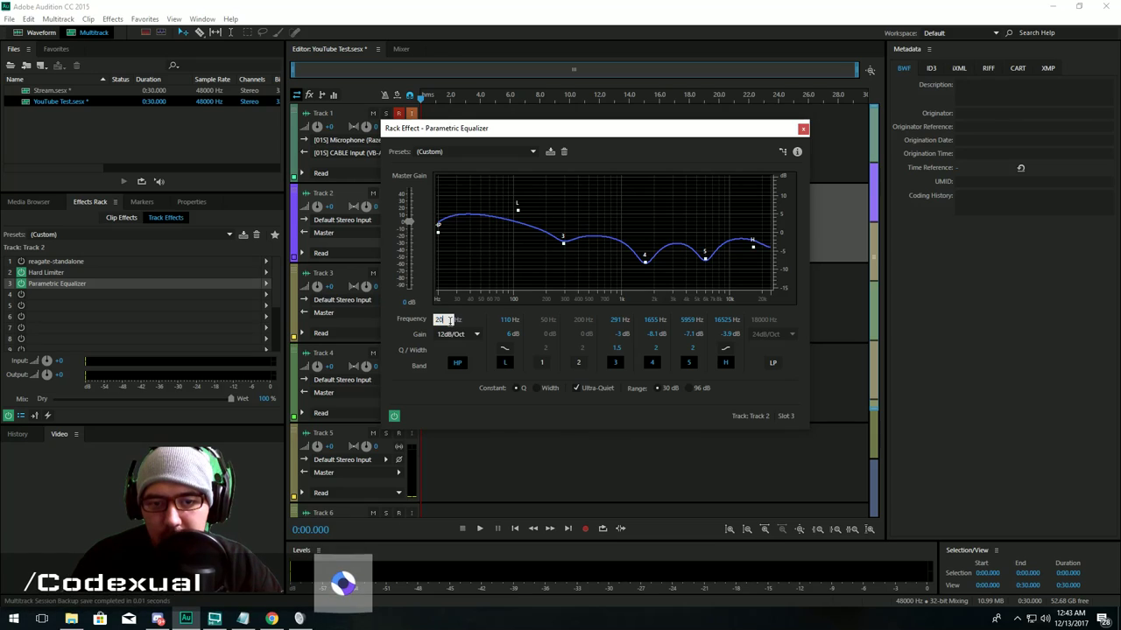
left_click(474, 334)
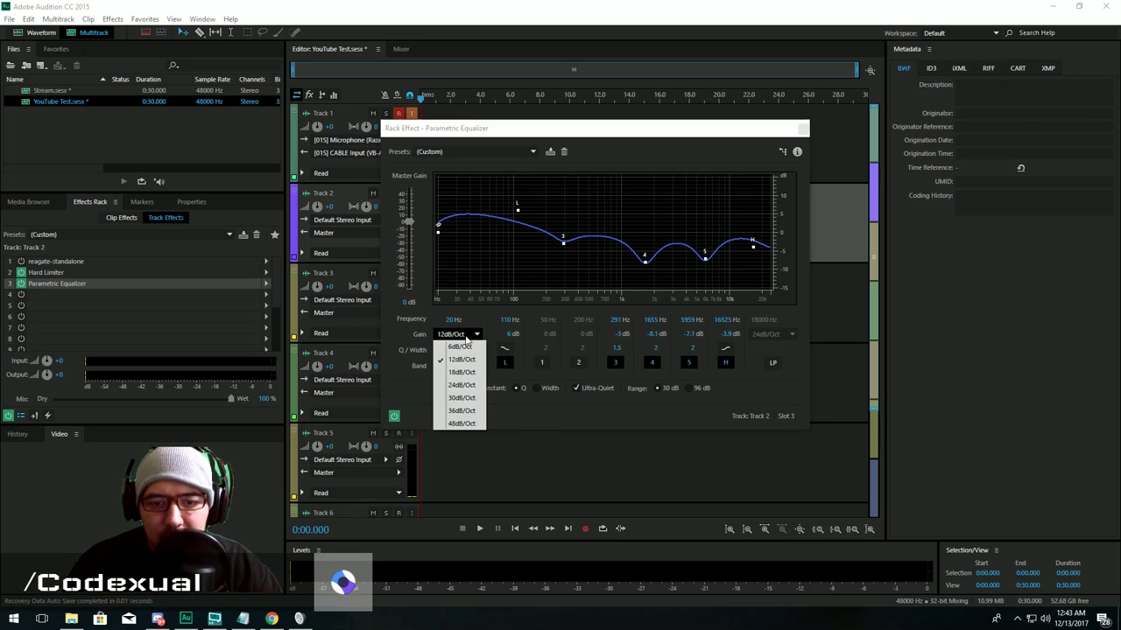
left_click(469, 388)
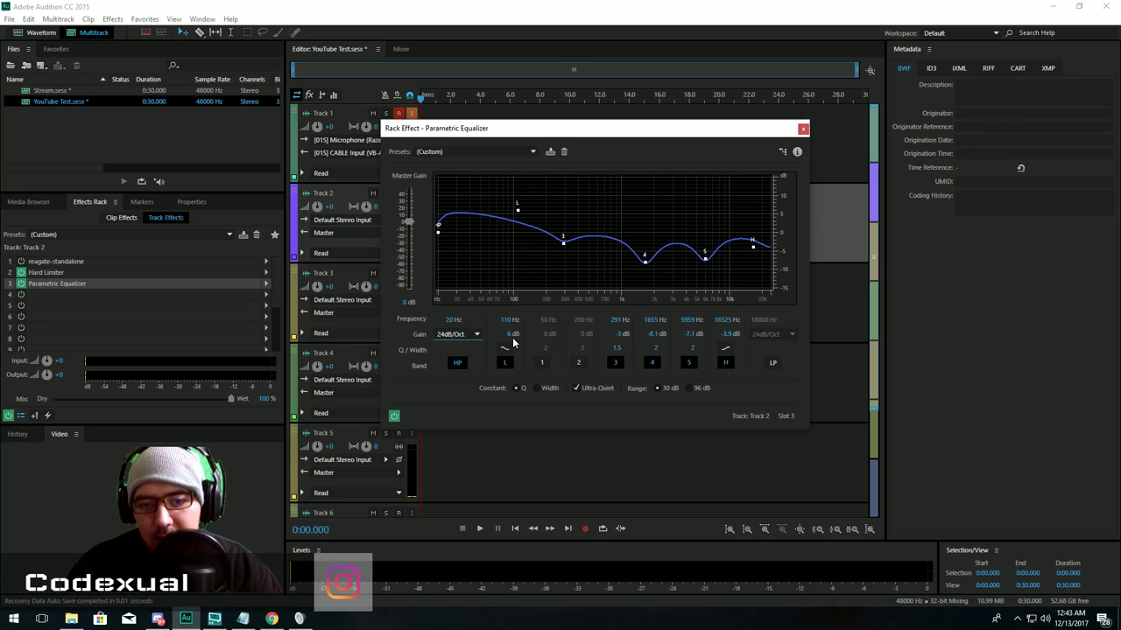
- Turn off bands 3, 4 and 5 of the Parametric Equalizer
left_click(615, 362)
left_click(652, 364)
left_click(689, 365)
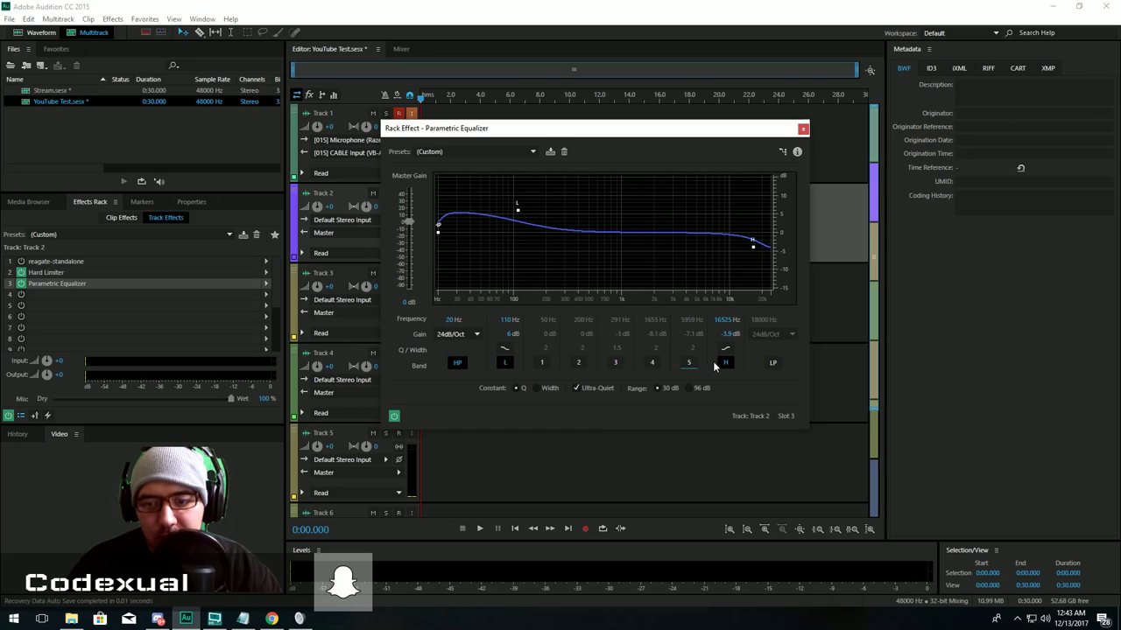
- Set the equalizer's low shelf band (L) to 170 Hz with a gain of 8.7 dB
left_click(506, 320)
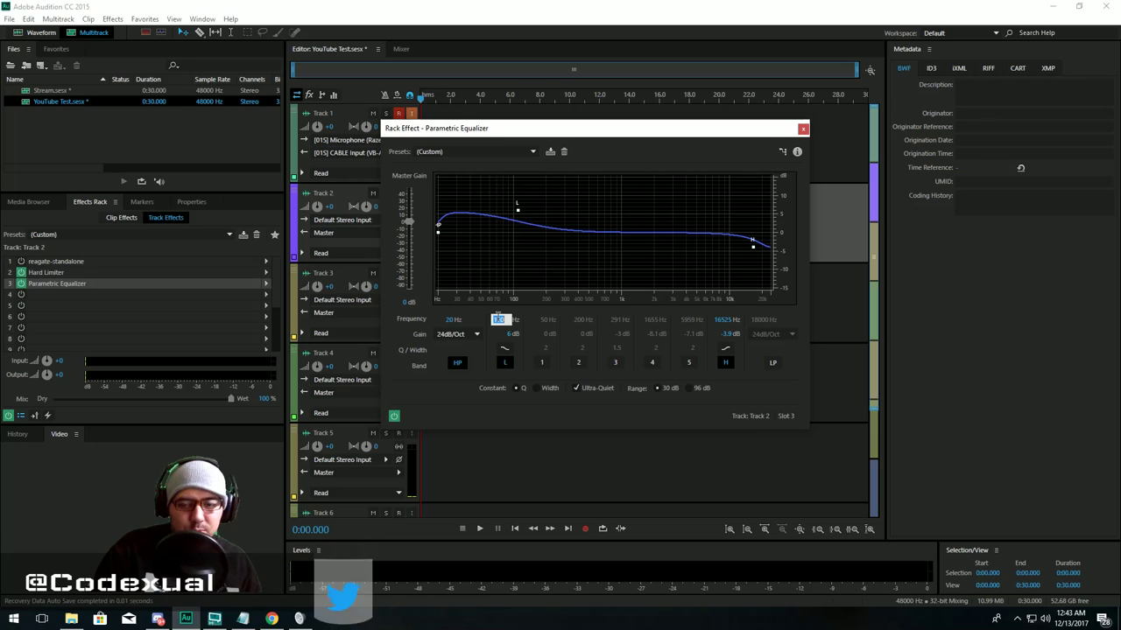
type("150")
key("Return")
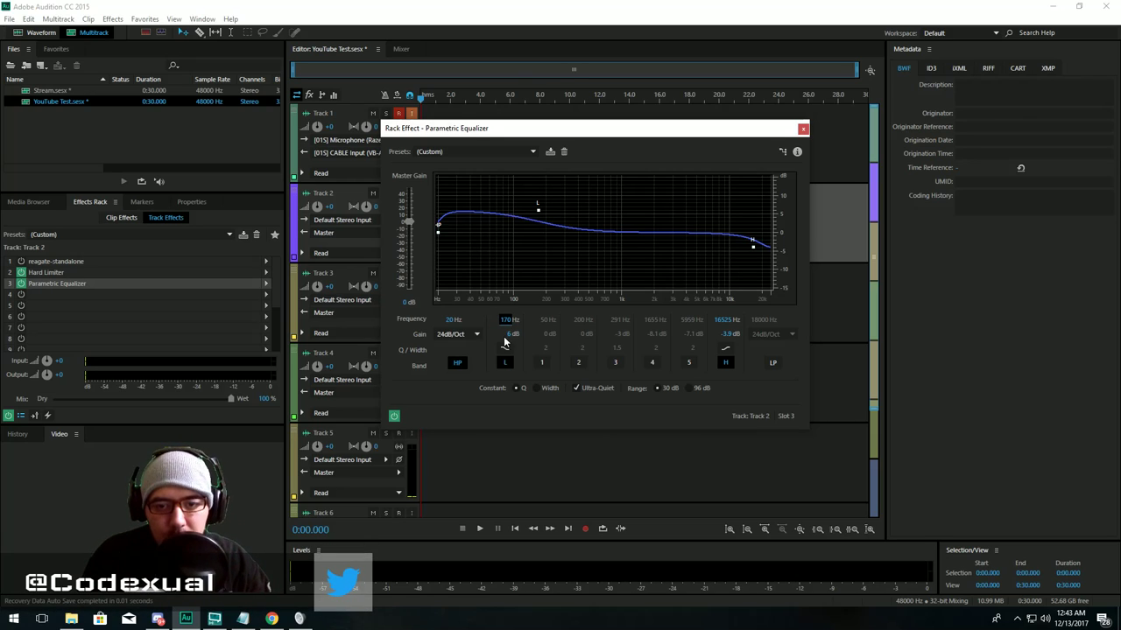
left_click(512, 334)
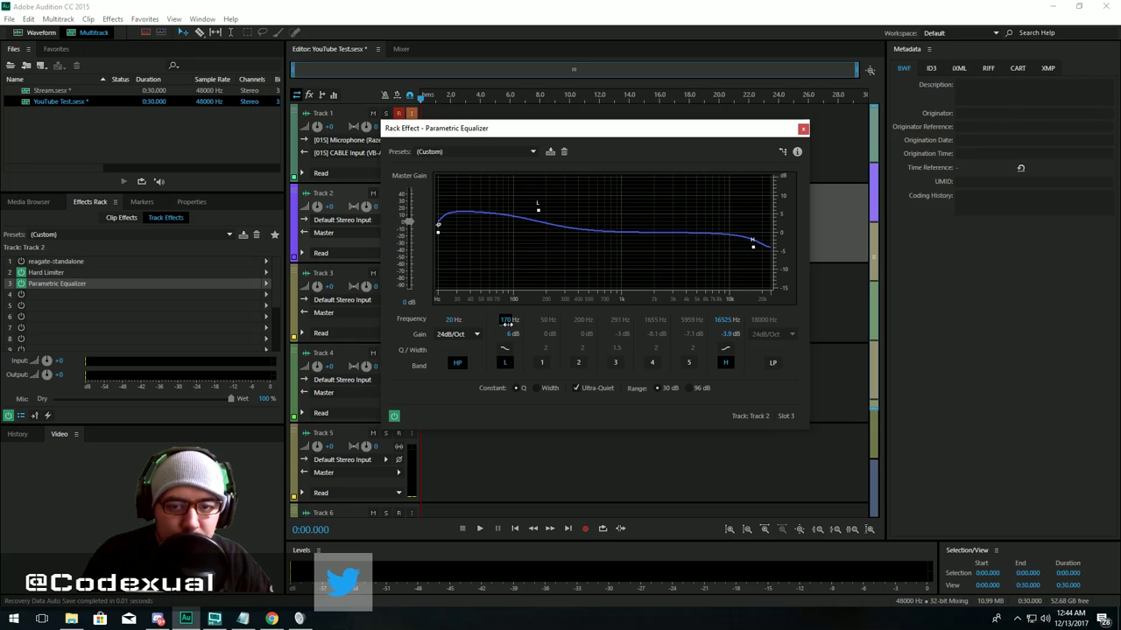
left_click(513, 338)
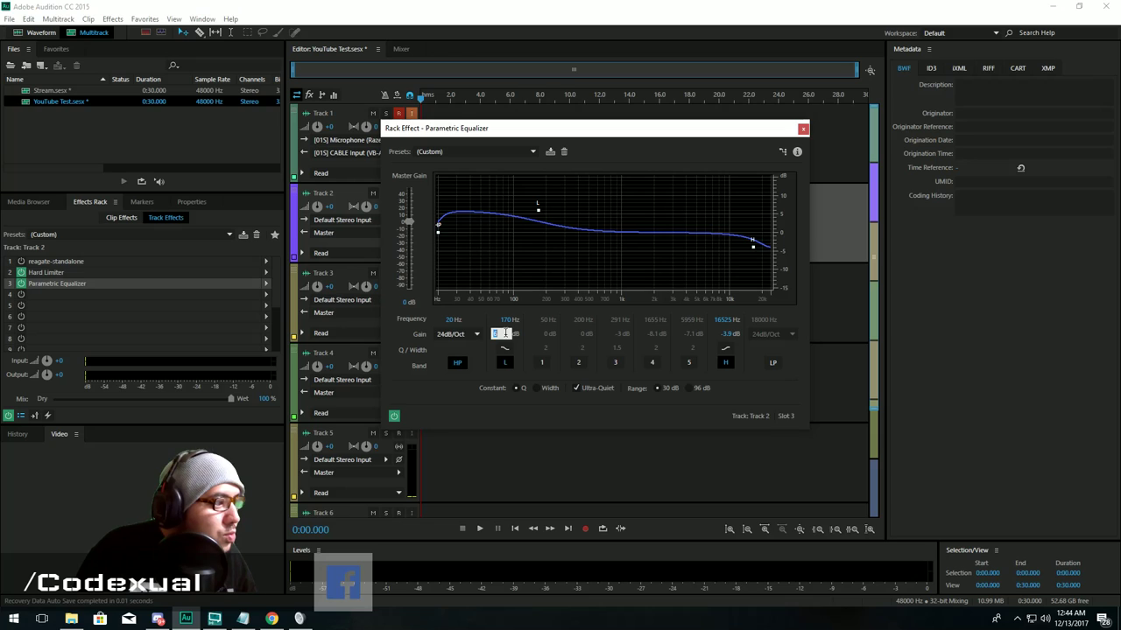
type("8.7")
key("Return")
- Set the equalizer's high shelf band (H) frequency to 3669 Hz
left_click(723, 320)
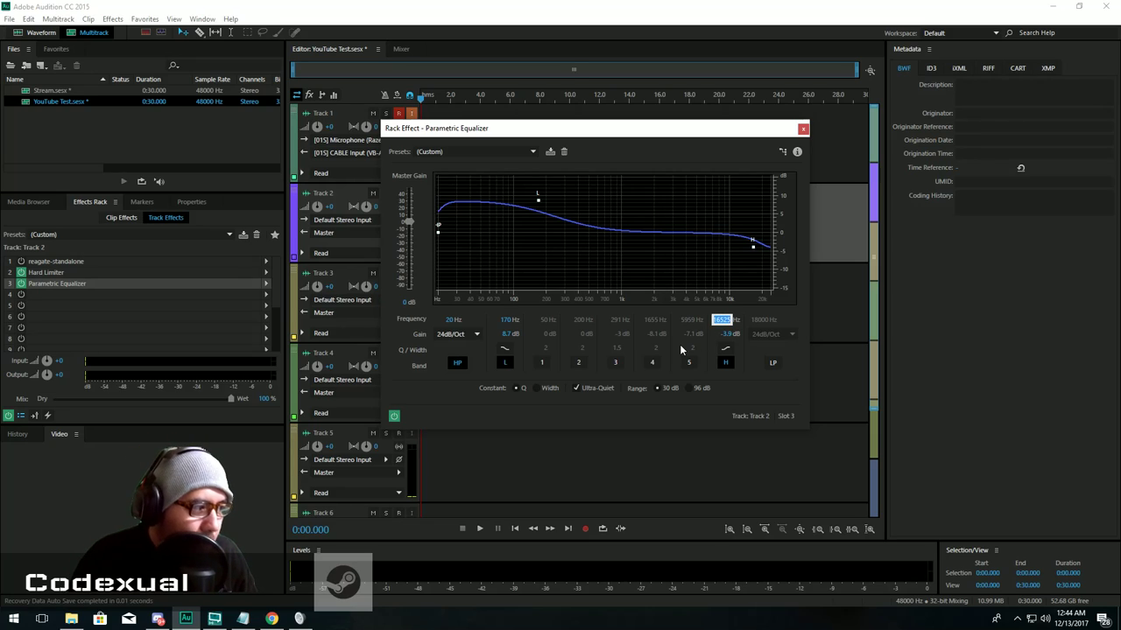
type("3669")
key("Return")
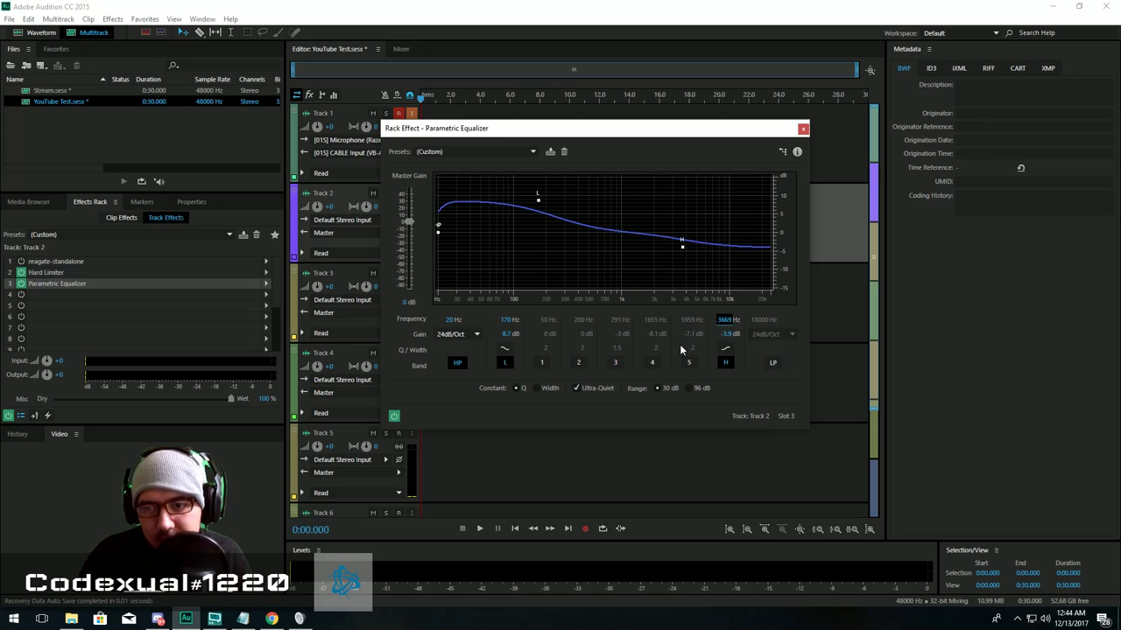
- Set the equalizer's high shelf band (H) gain to 11.7 dB, switch the low shelf band to the steeper slope, and close the equalizer
left_click(724, 333)
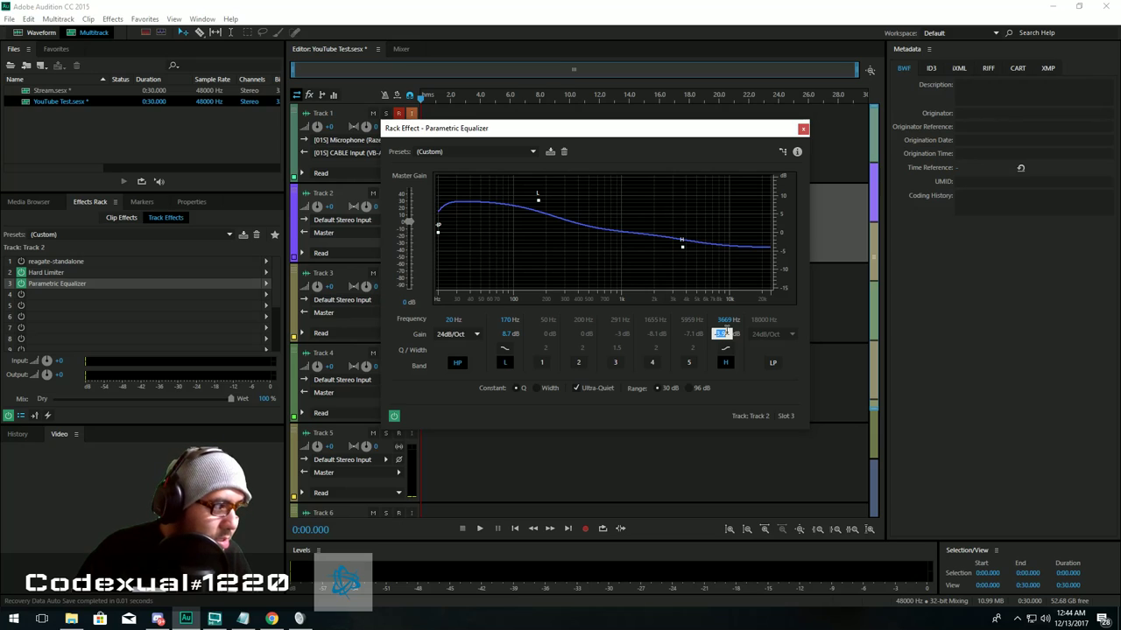
key("BackSpace")
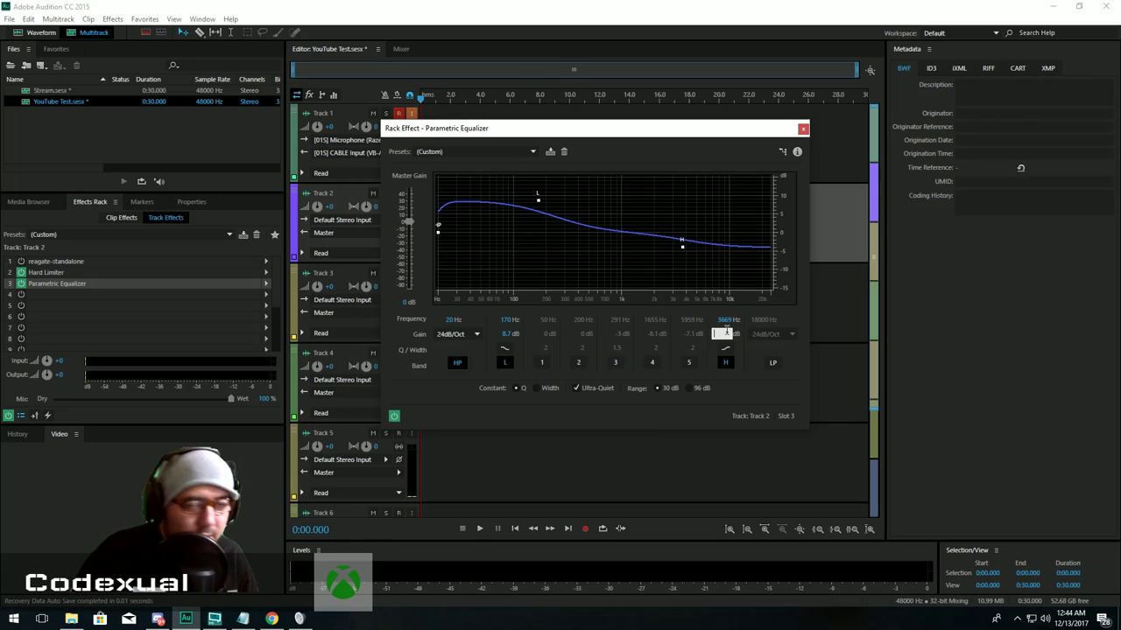
key("Return")
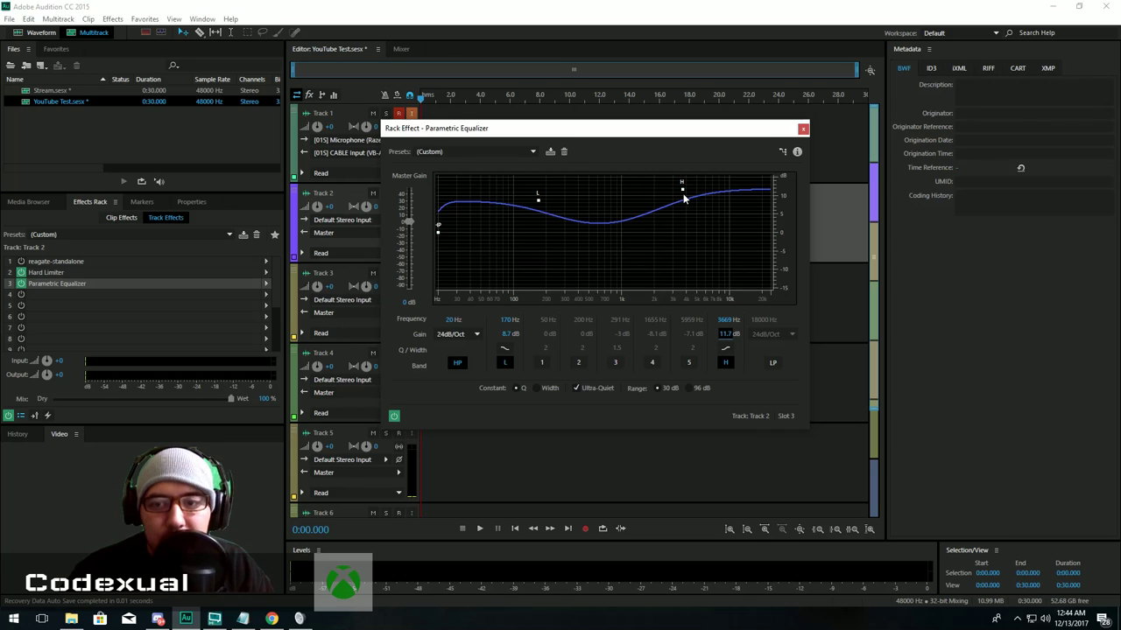
left_click(506, 350)
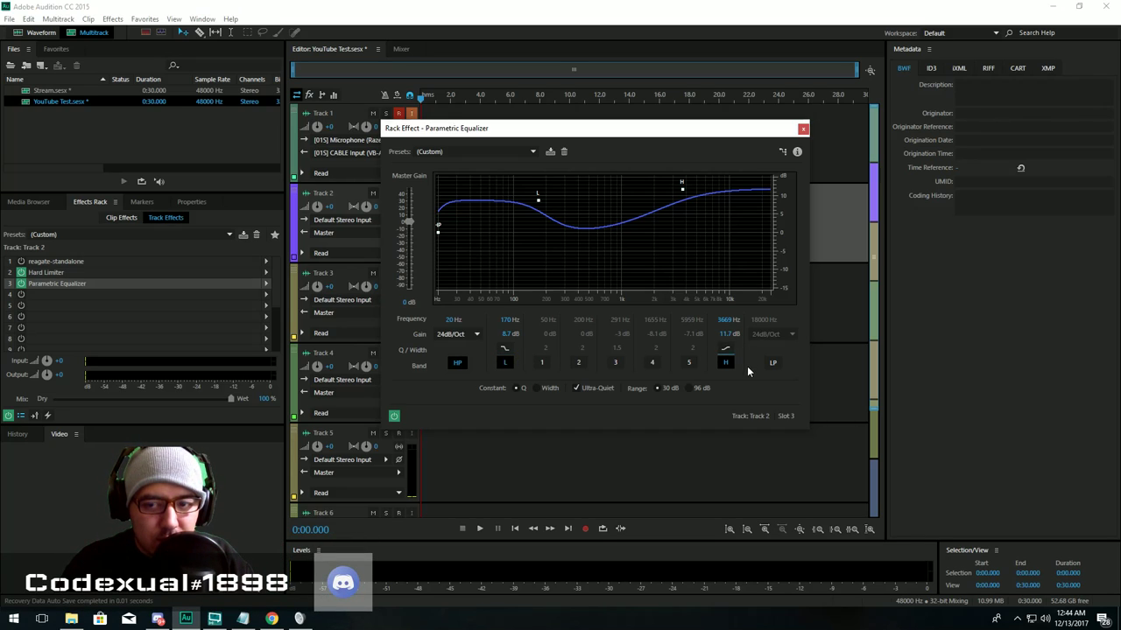
left_click(803, 130)
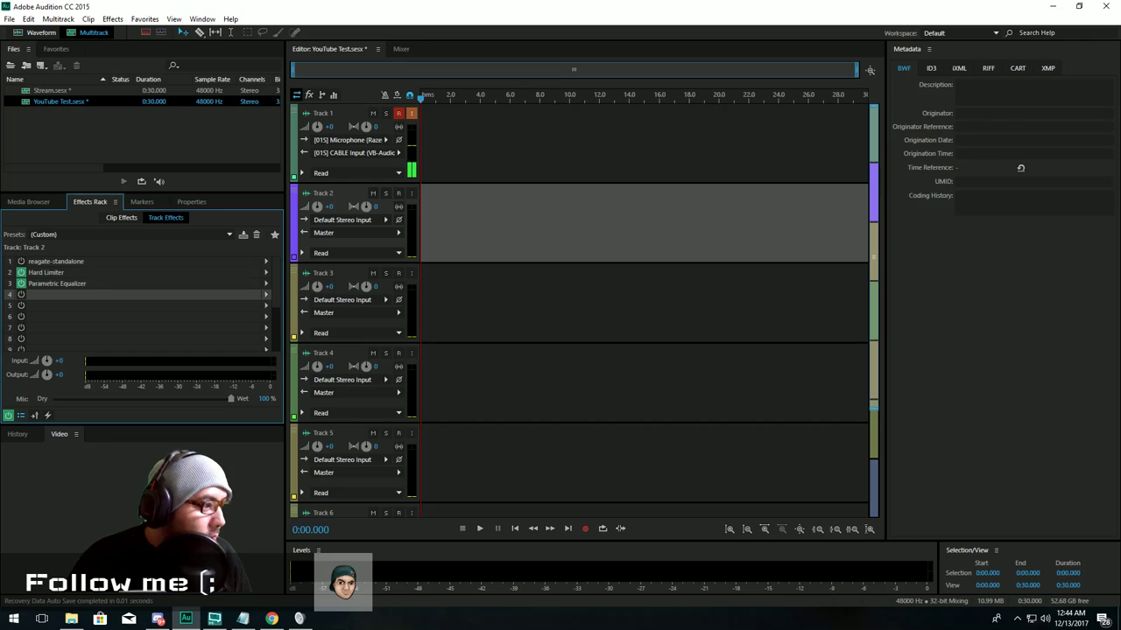
- Add Adaptive Noise Reduction to slot 4 of Track 2's effects rack and dismiss the warning
left_click(266, 295)
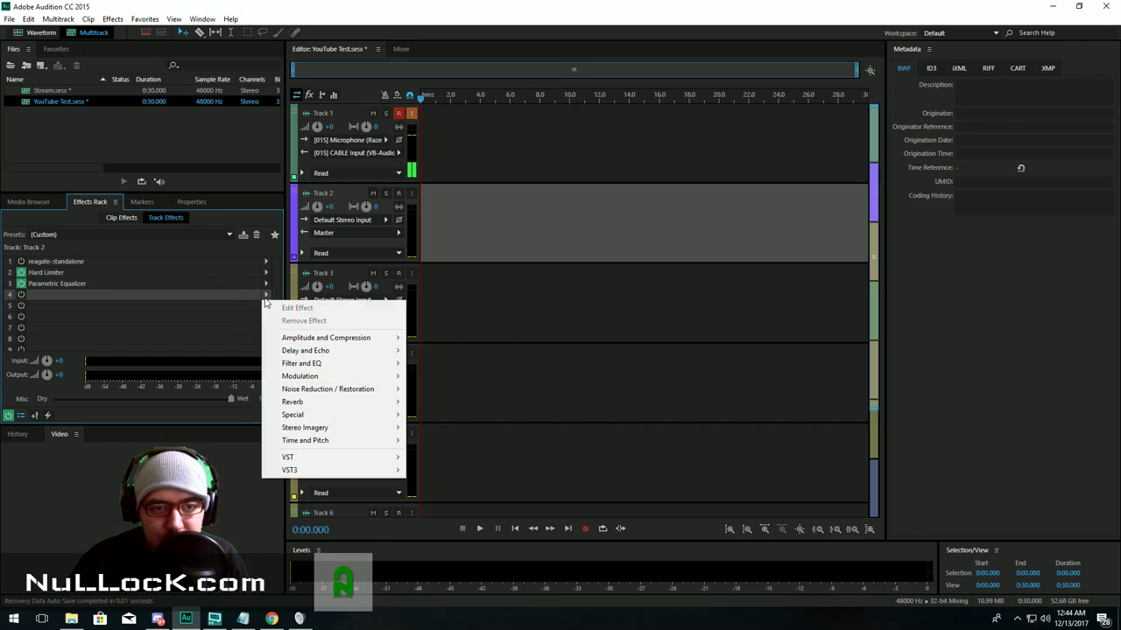
mouse_move(293, 339)
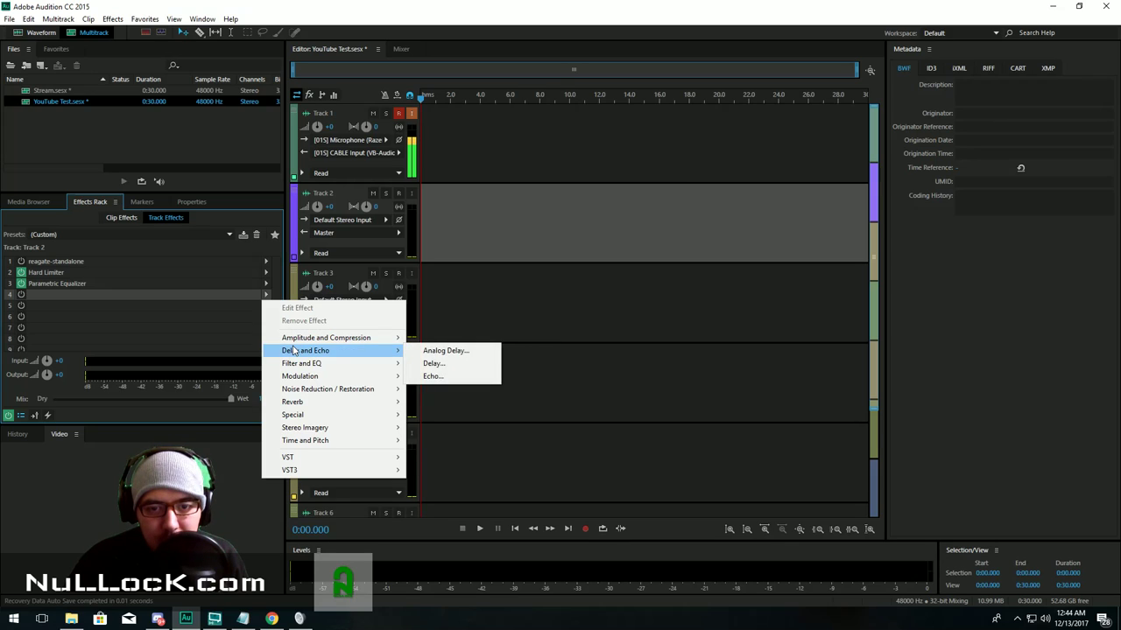
mouse_move(312, 365)
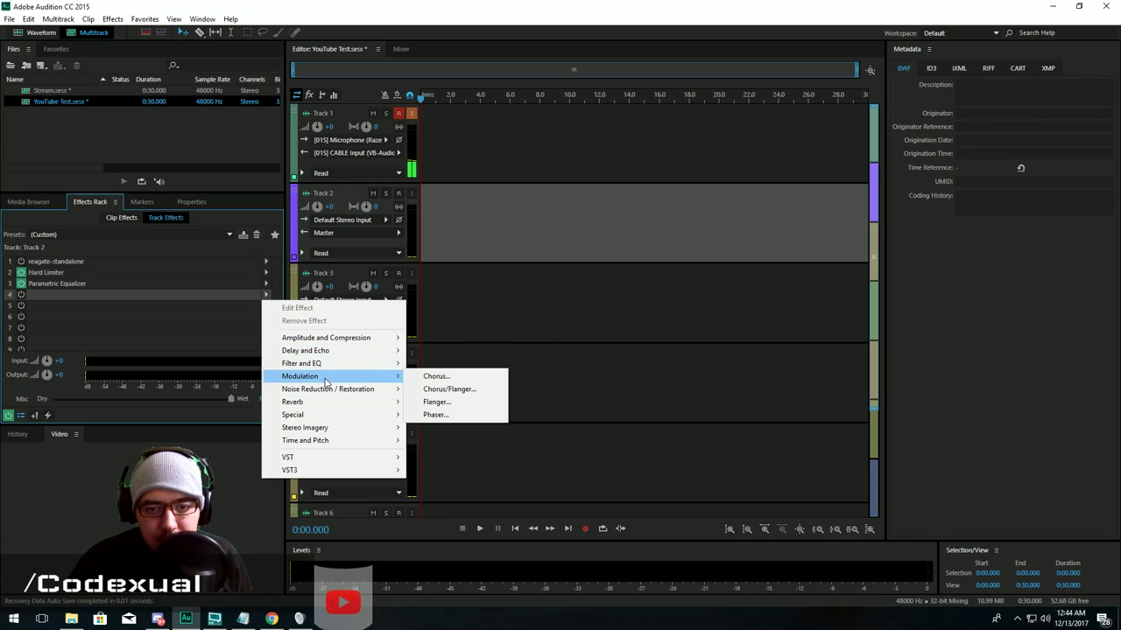
left_click(434, 390)
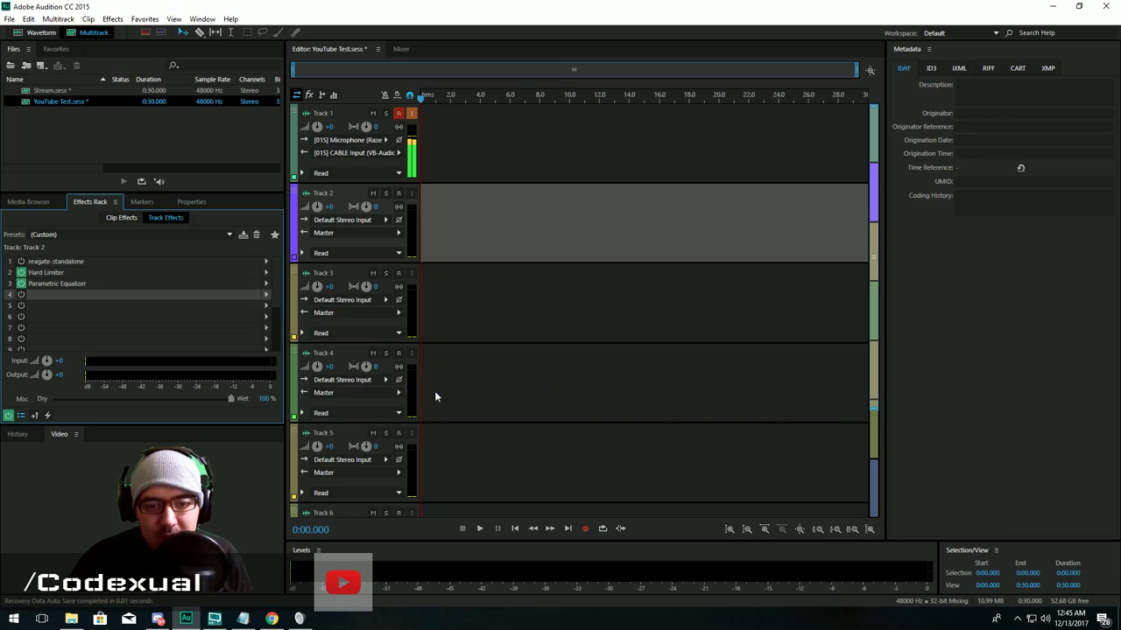
left_click(674, 348)
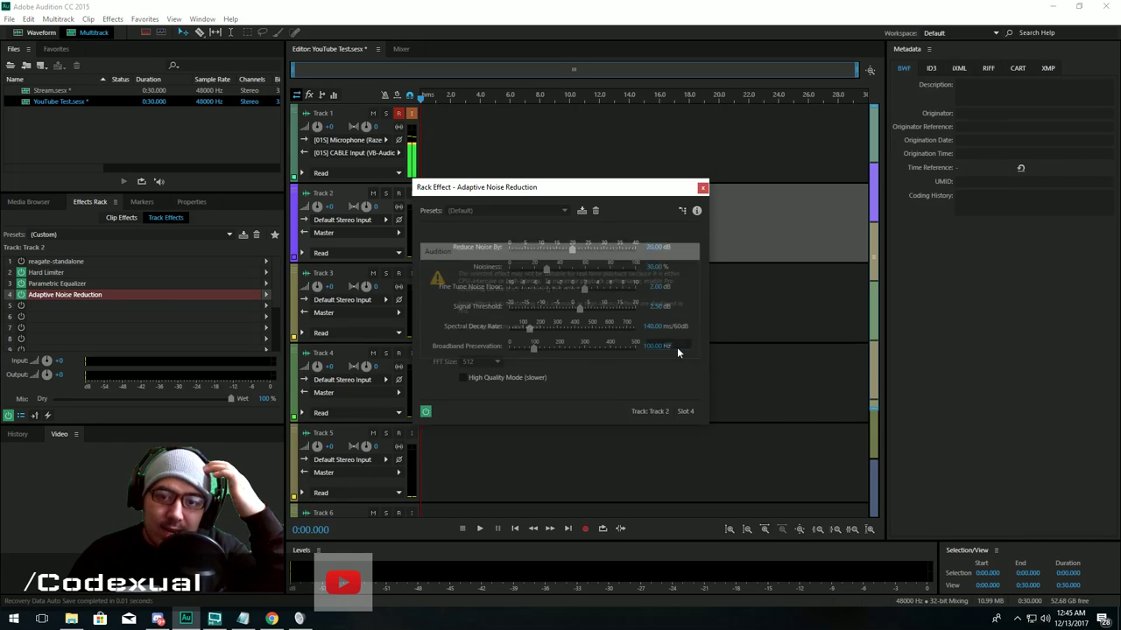
- Set Adaptive Noise Reduction's Reduce Noise By to 15 dB and Spectral Decay Rate to 100 ms/60dB
left_click(656, 250)
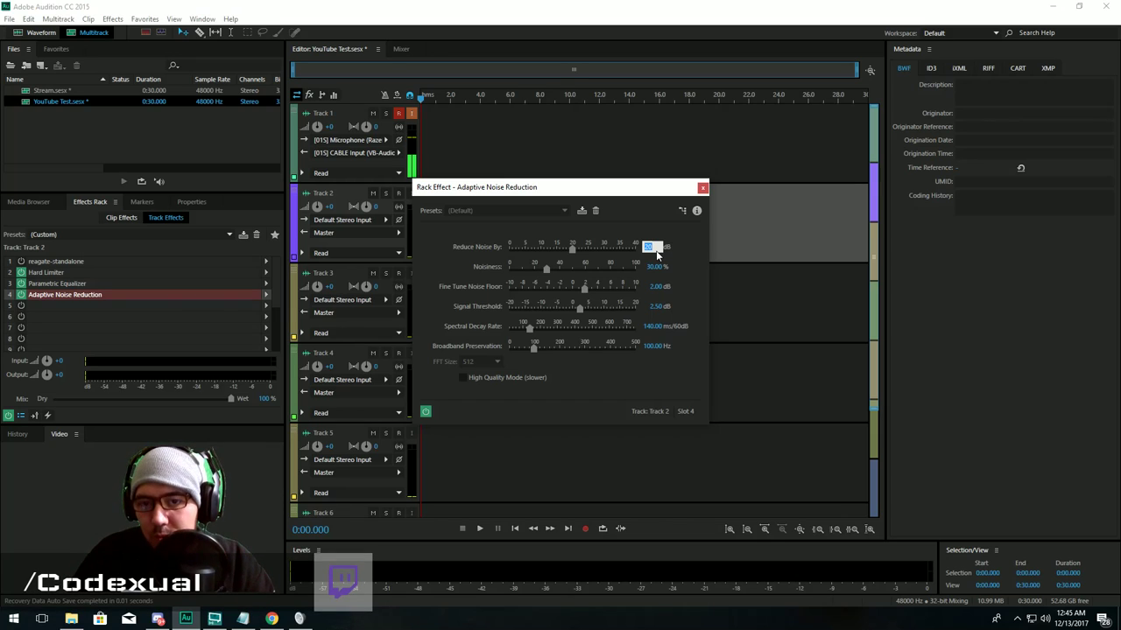
type("15")
key("Return")
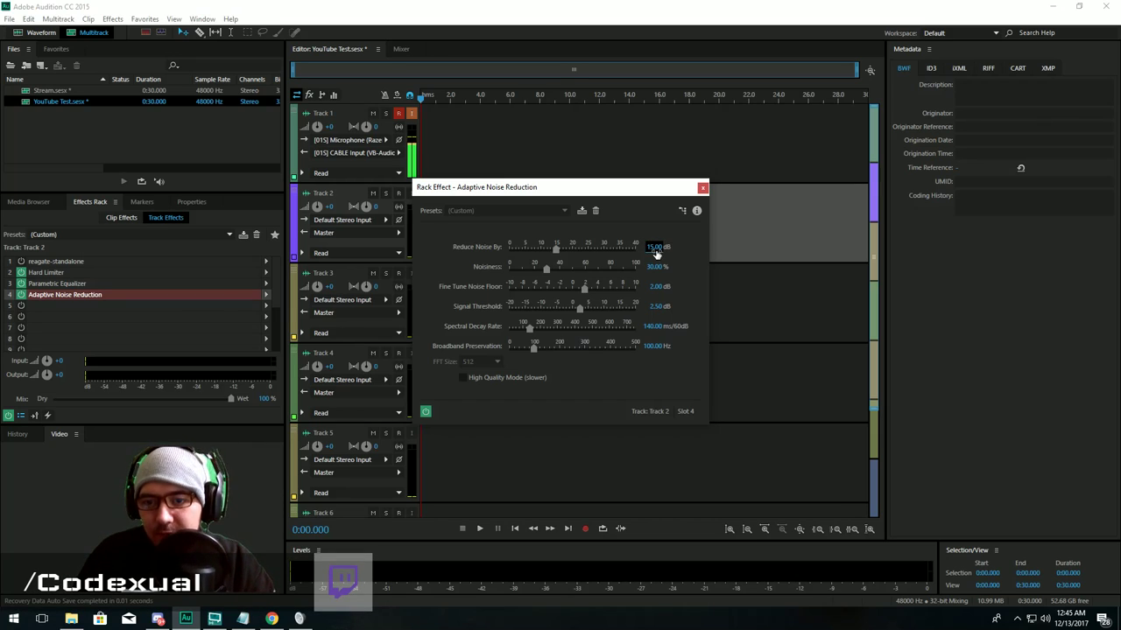
left_click(655, 326)
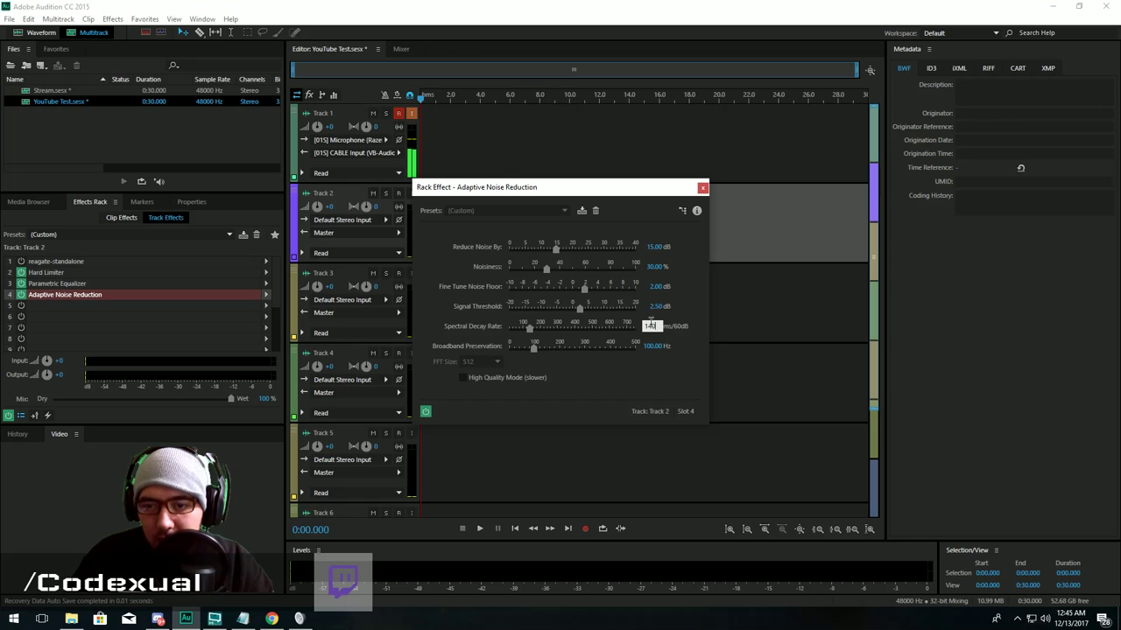
type("100")
key("Return")
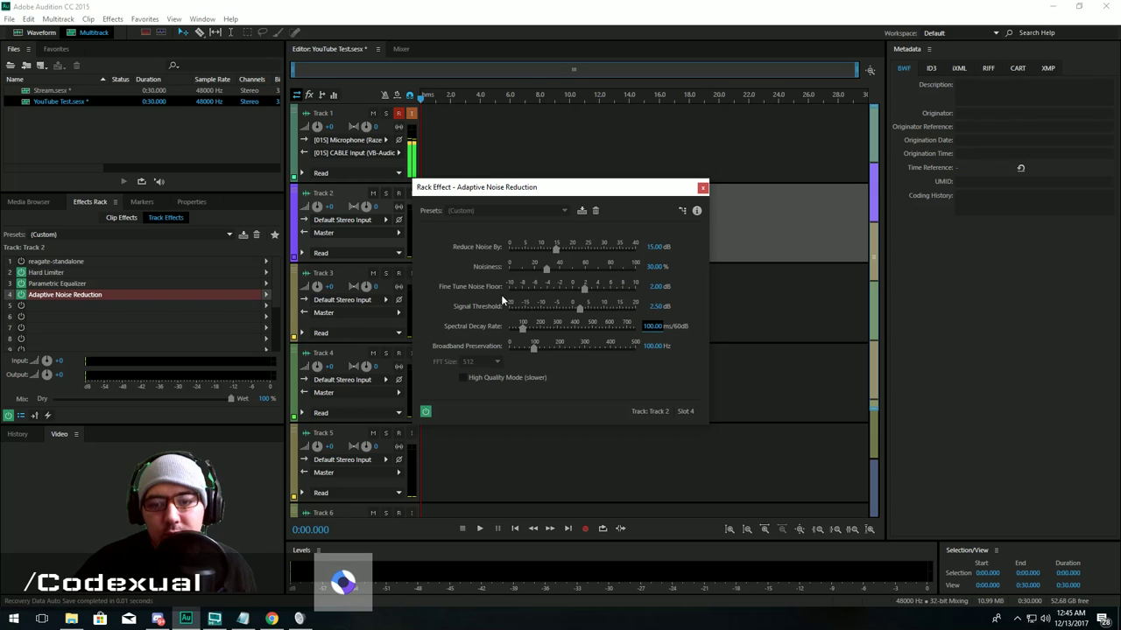
- Set Broadband Preservation to 150 Hz and close the Adaptive Noise Reduction window
left_click(649, 346)
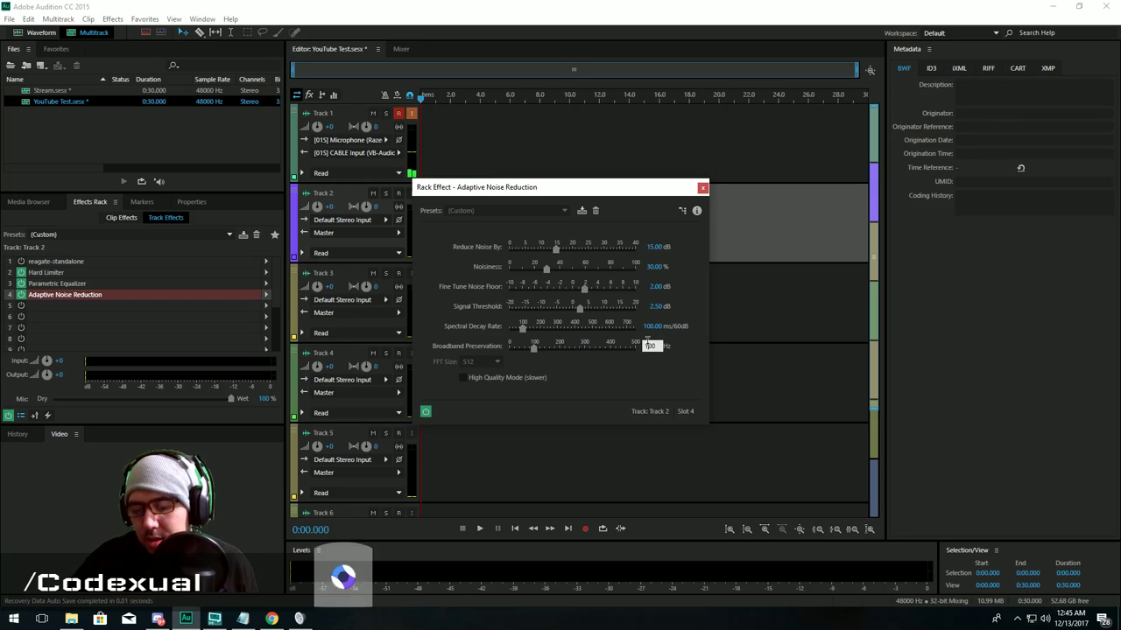
type("150")
key("Return")
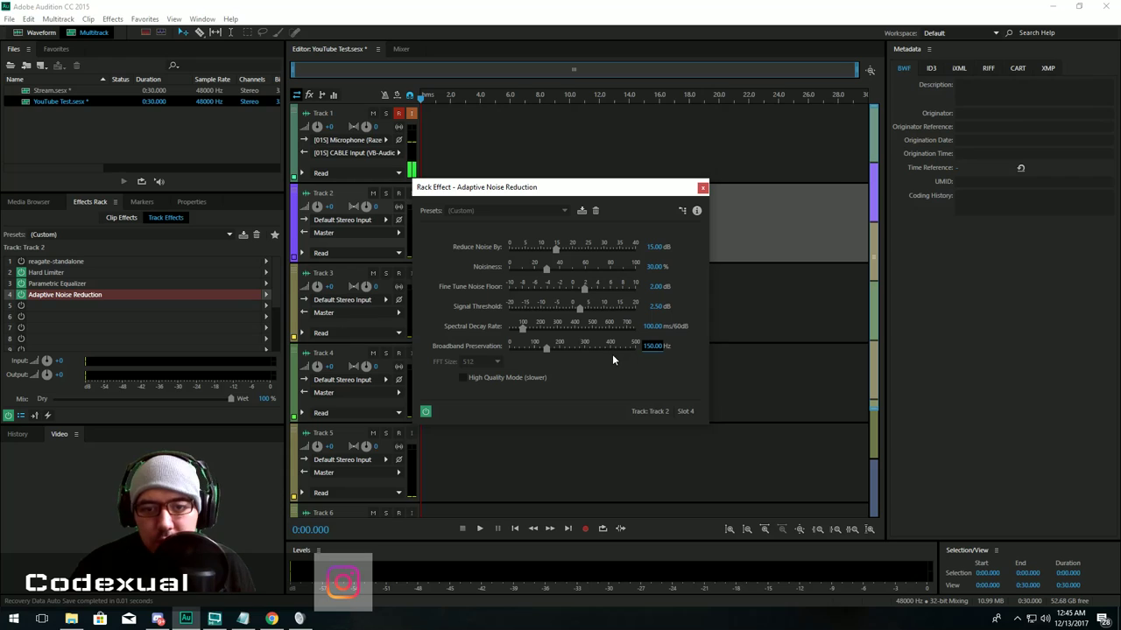
left_click_drag(504, 187, 596, 194)
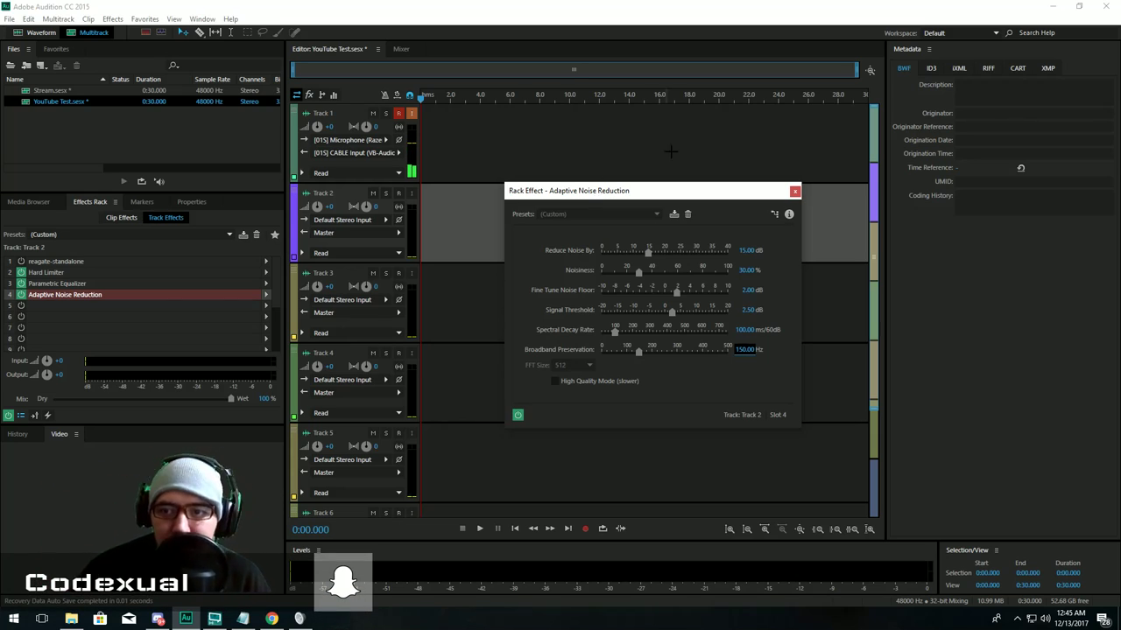
left_click(794, 191)
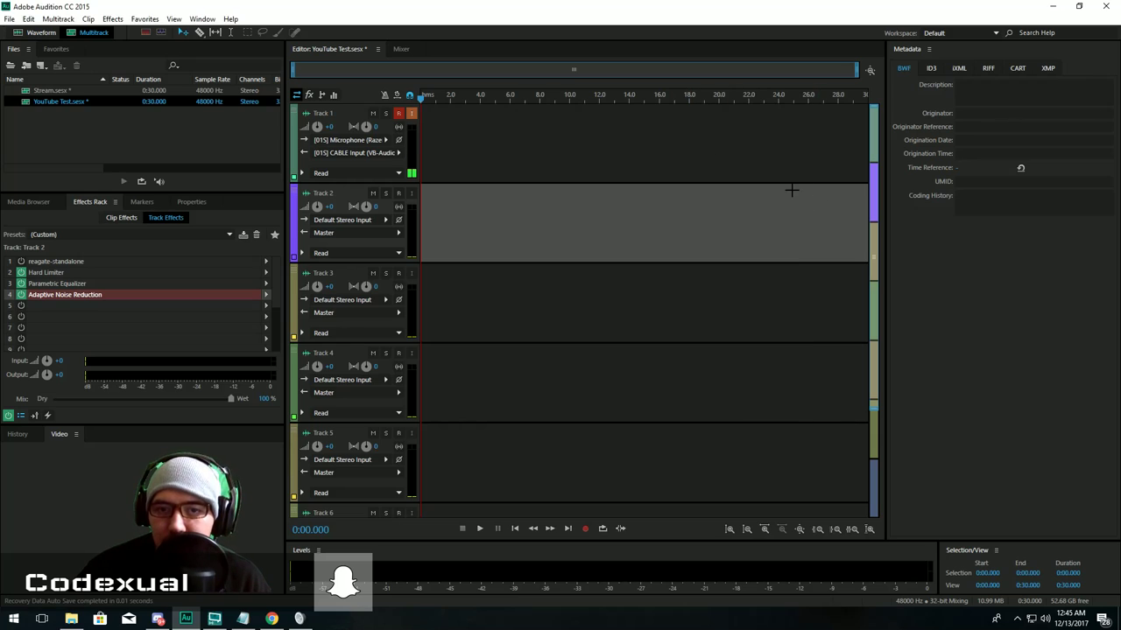
- Add a Multiband Compressor with the default preset to slot 5 of Track 2's effects rack and close its window
left_click(266, 306)
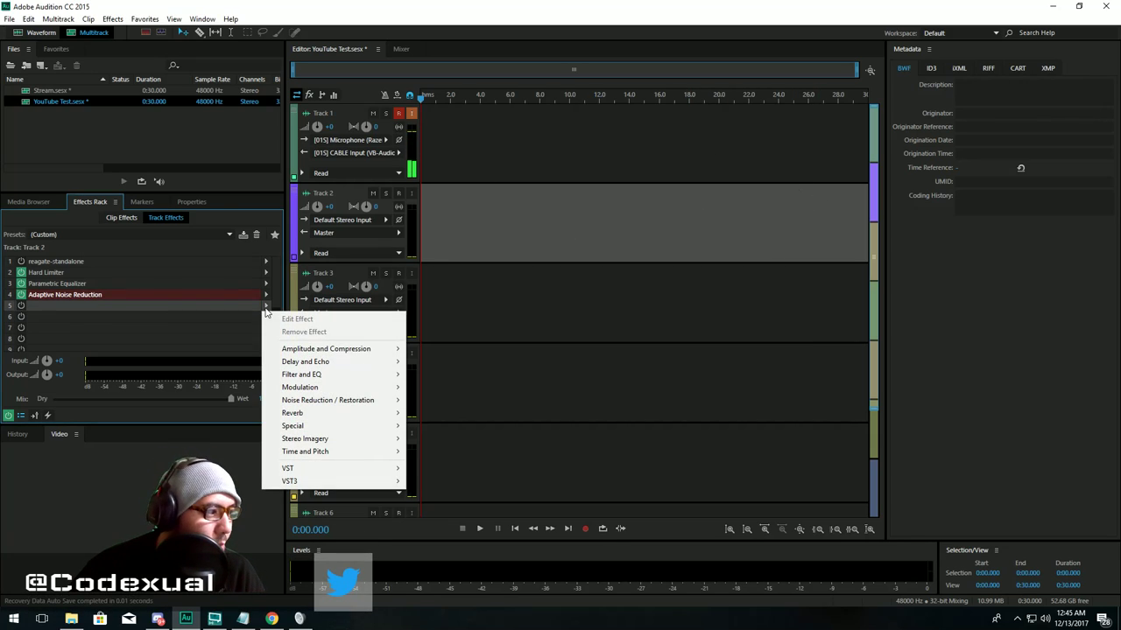
mouse_move(328, 353)
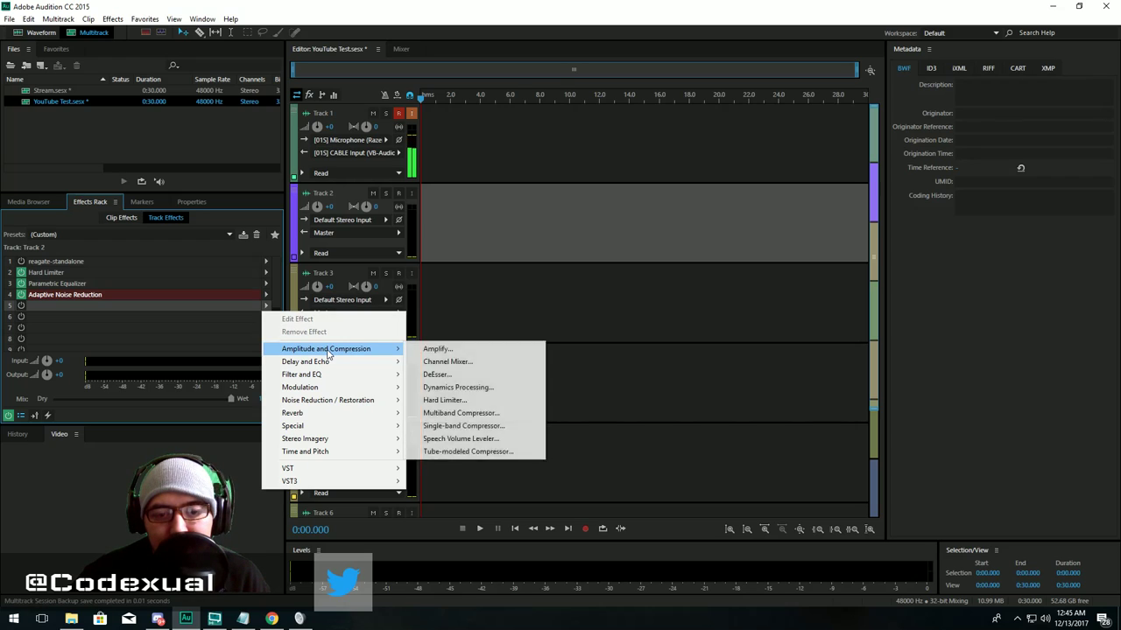
left_click(437, 411)
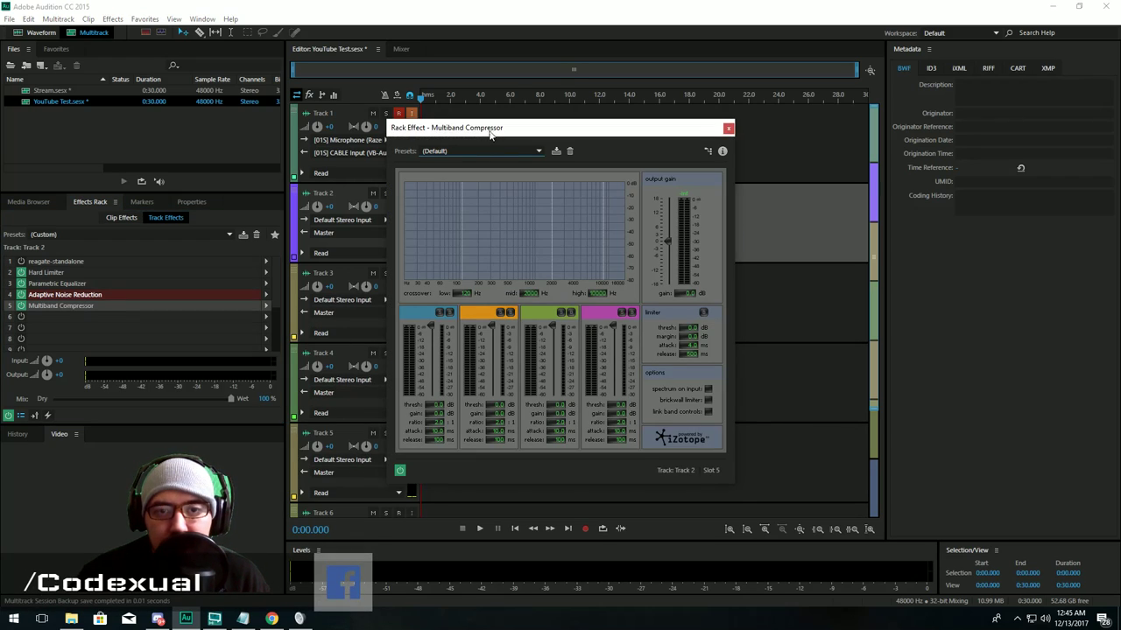
left_click_drag(490, 128, 549, 115)
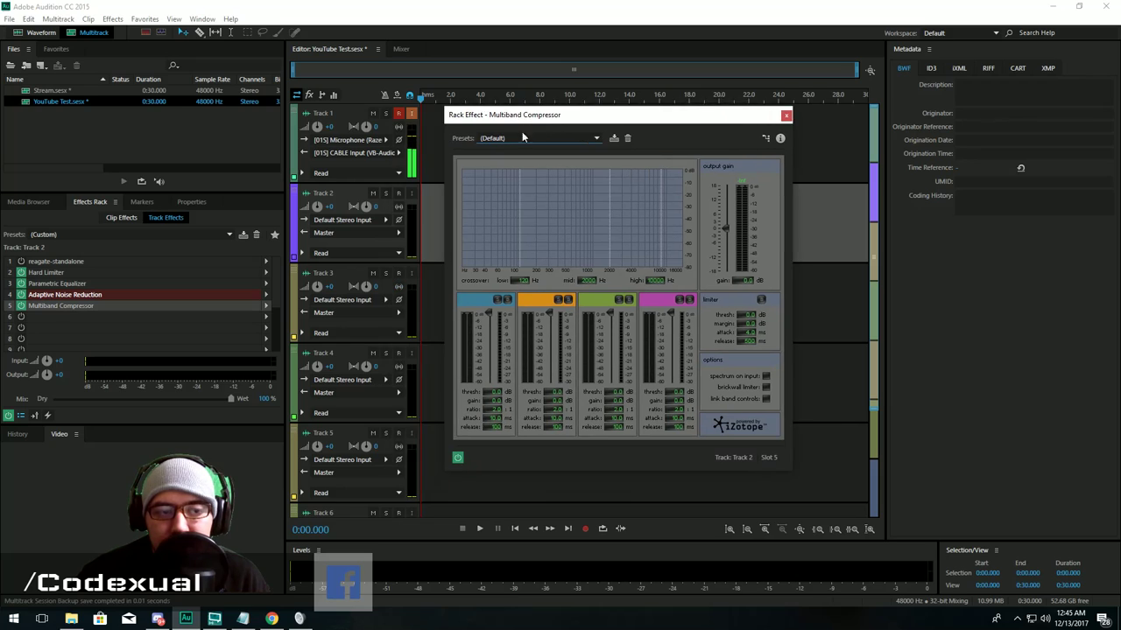
left_click(785, 115)
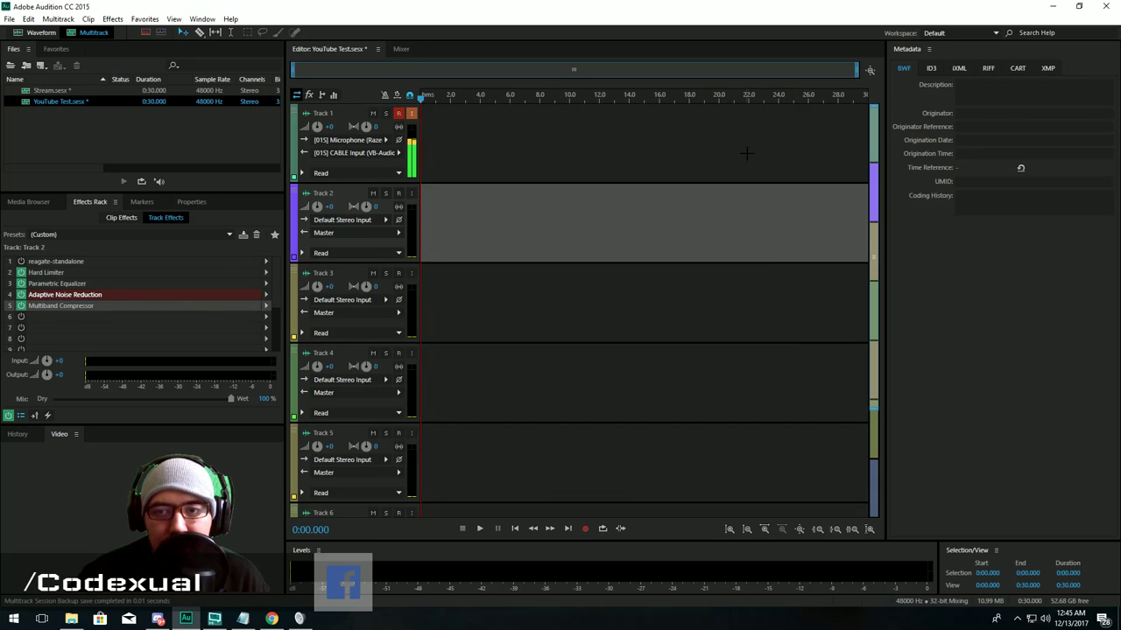
- Turn on reagate-standalone in Track 2's effects rack and select Track 1
left_click(26, 260)
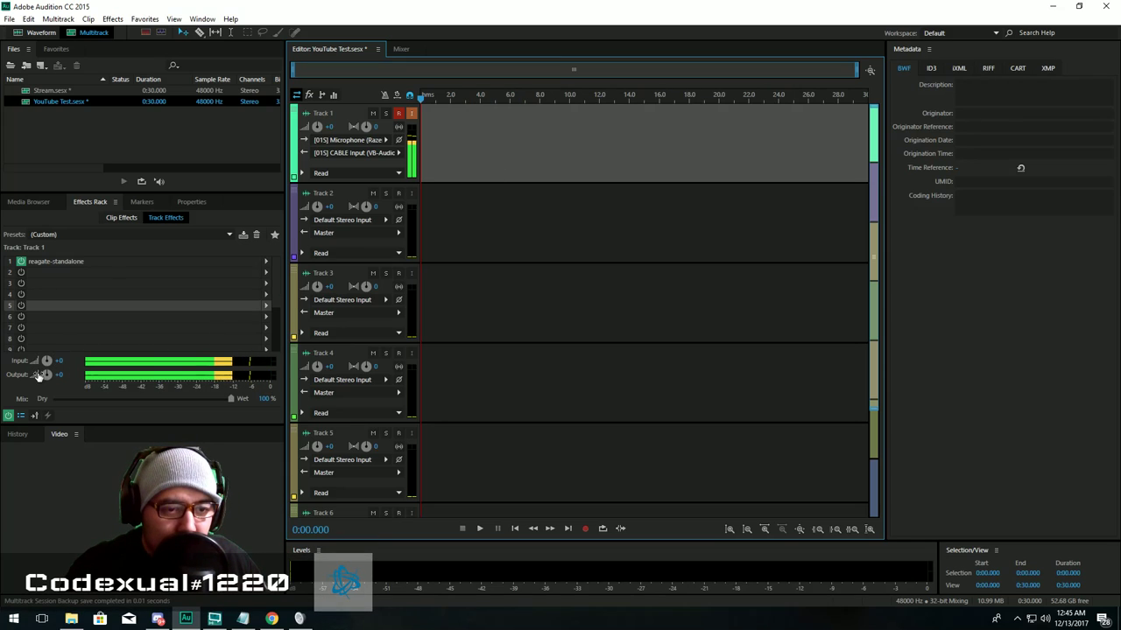
left_click(472, 243)
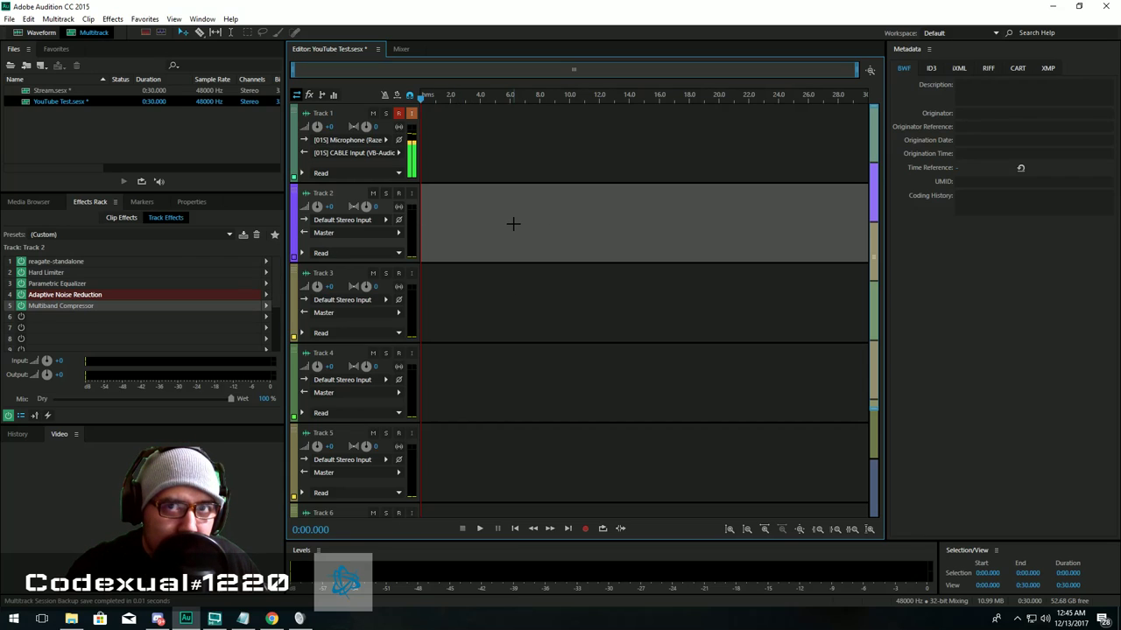
left_click(503, 128)
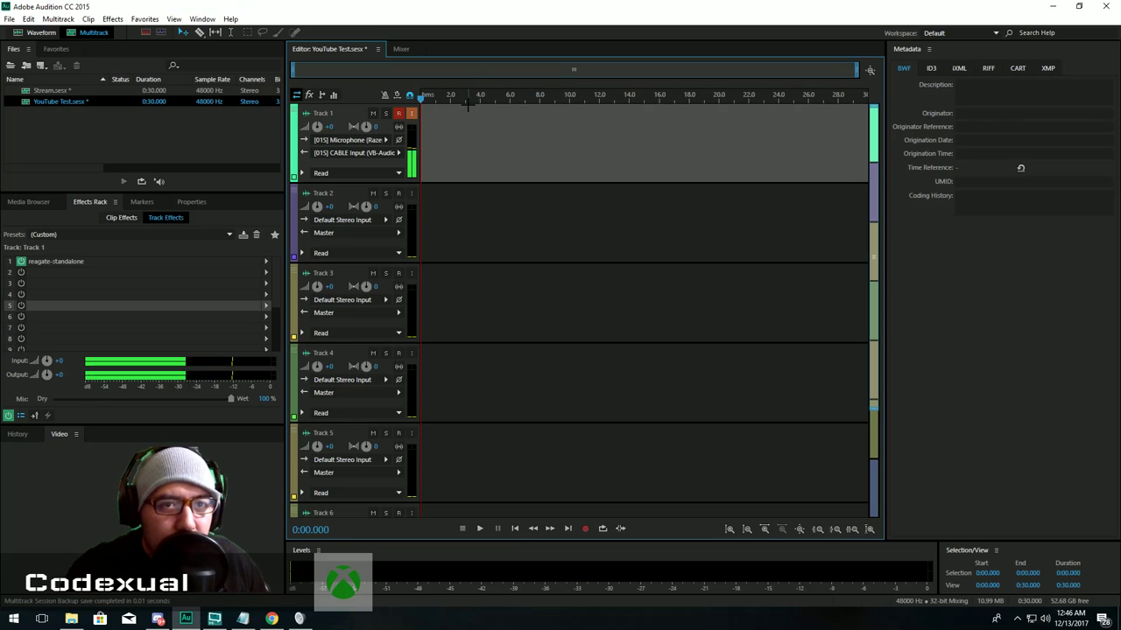
- Shrink the Audition window so the desktop shows around it, and minimize the XSplit Videos folder window
left_click_drag(467, 5, 527, 42)
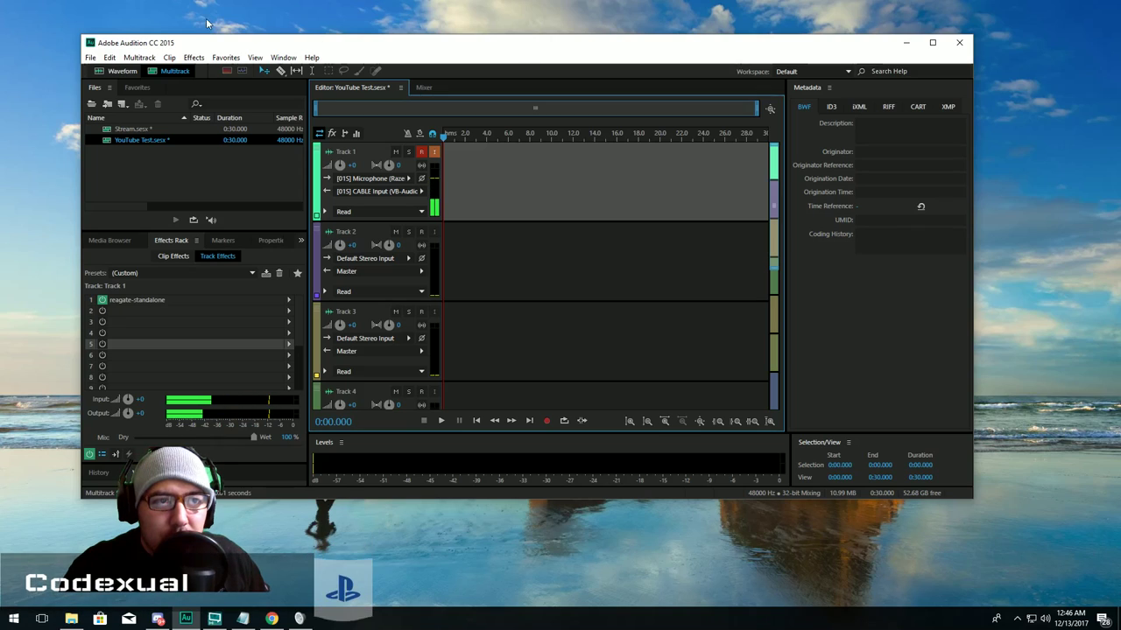
left_click_drag(84, 37, 341, 98)
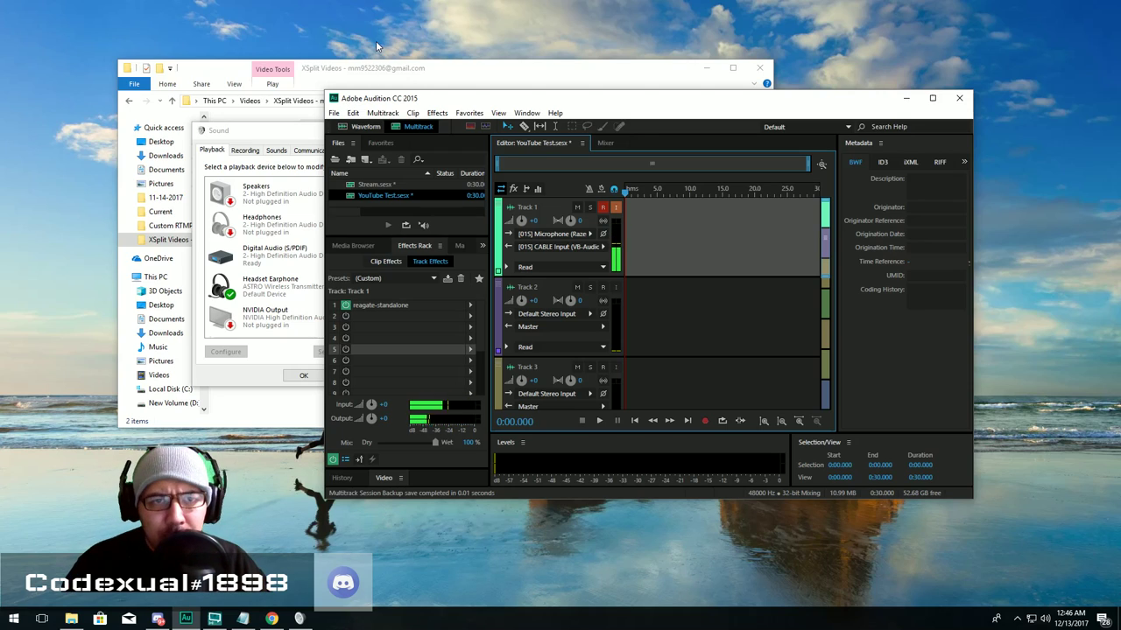
left_click_drag(391, 80, 343, 57)
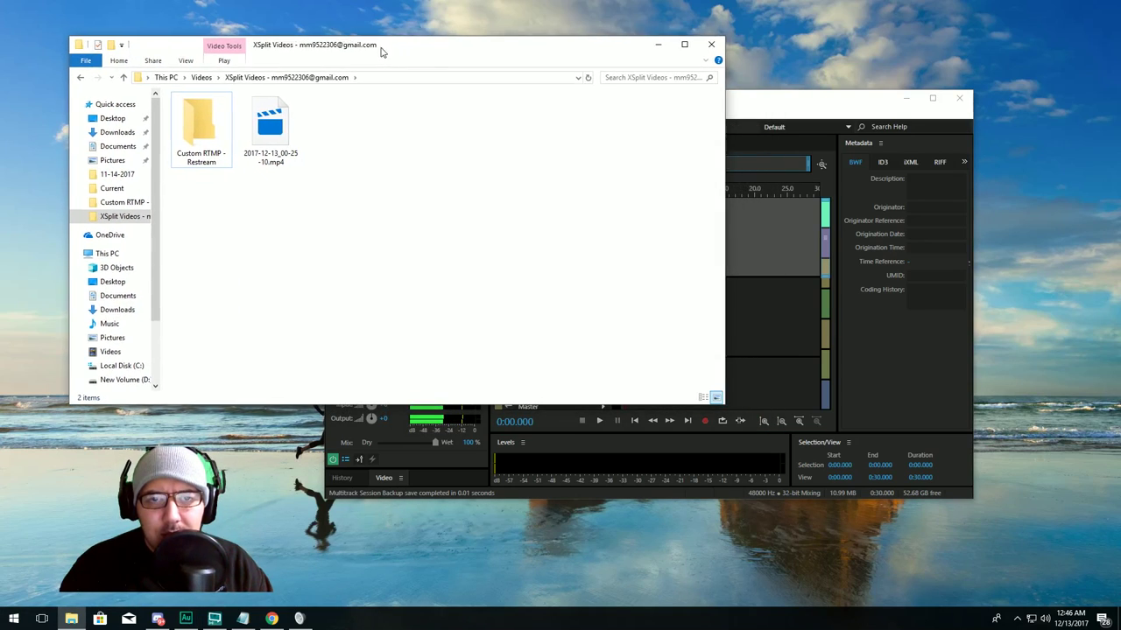
left_click(658, 44)
left_click_drag(618, 103, 515, 85)
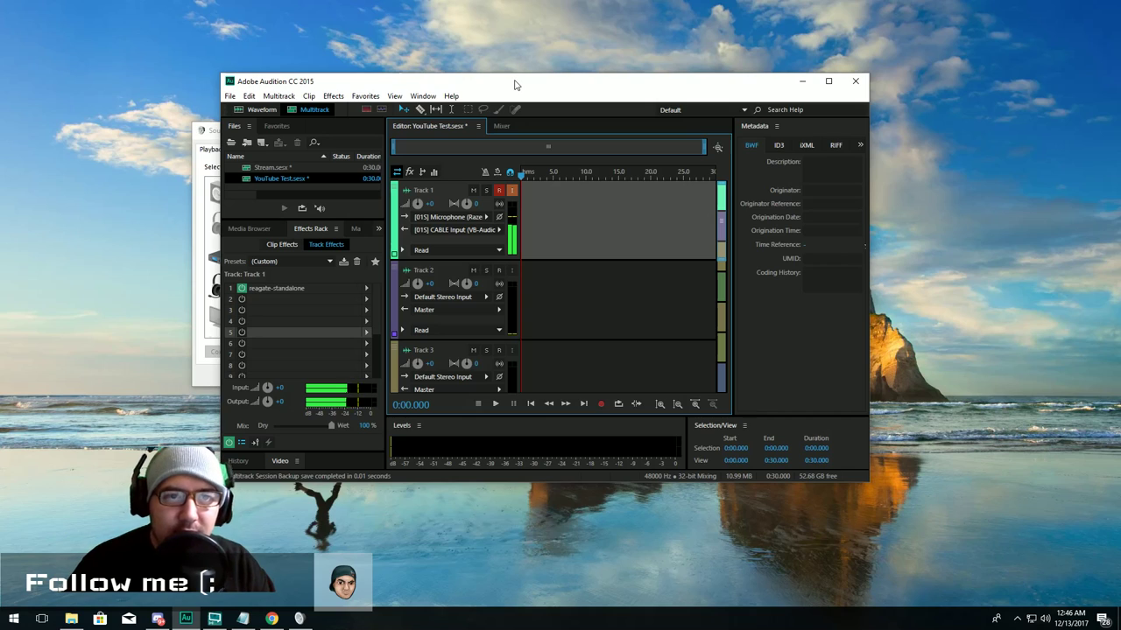
- Save the YouTube Test.sesx multitrack session
left_click(229, 95)
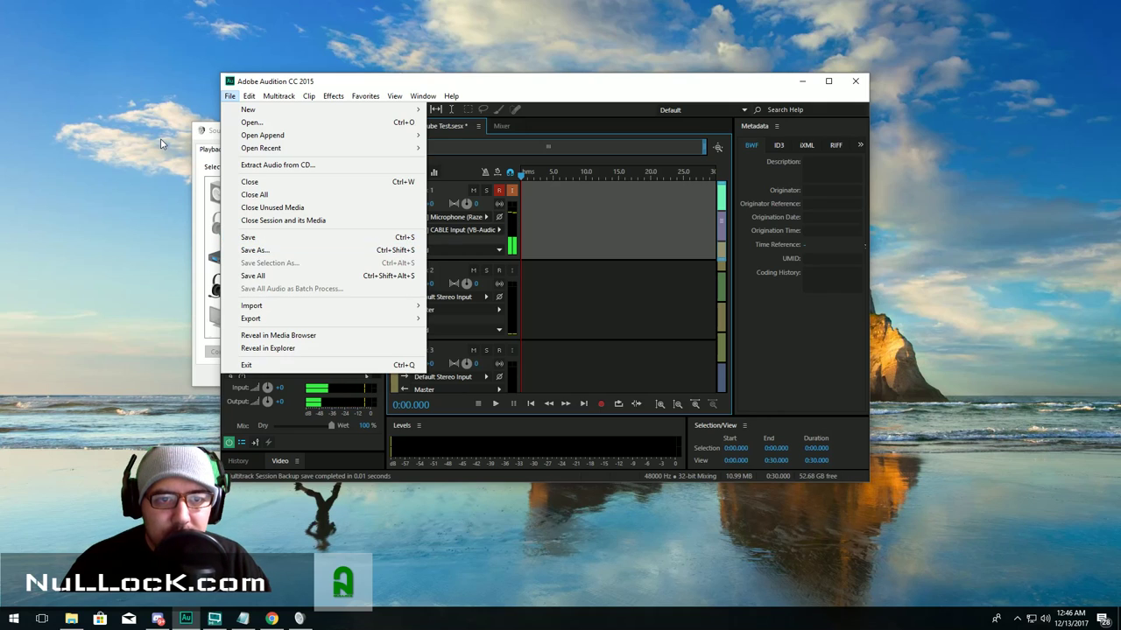
left_click(248, 237)
left_click(138, 197)
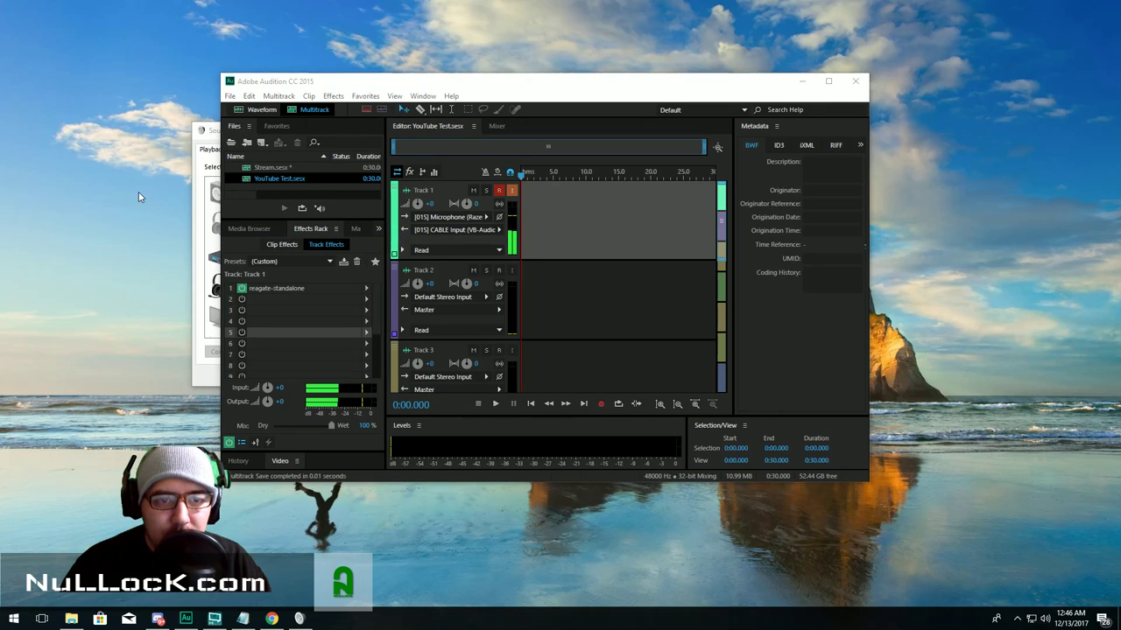
left_click_drag(283, 85, 268, 59)
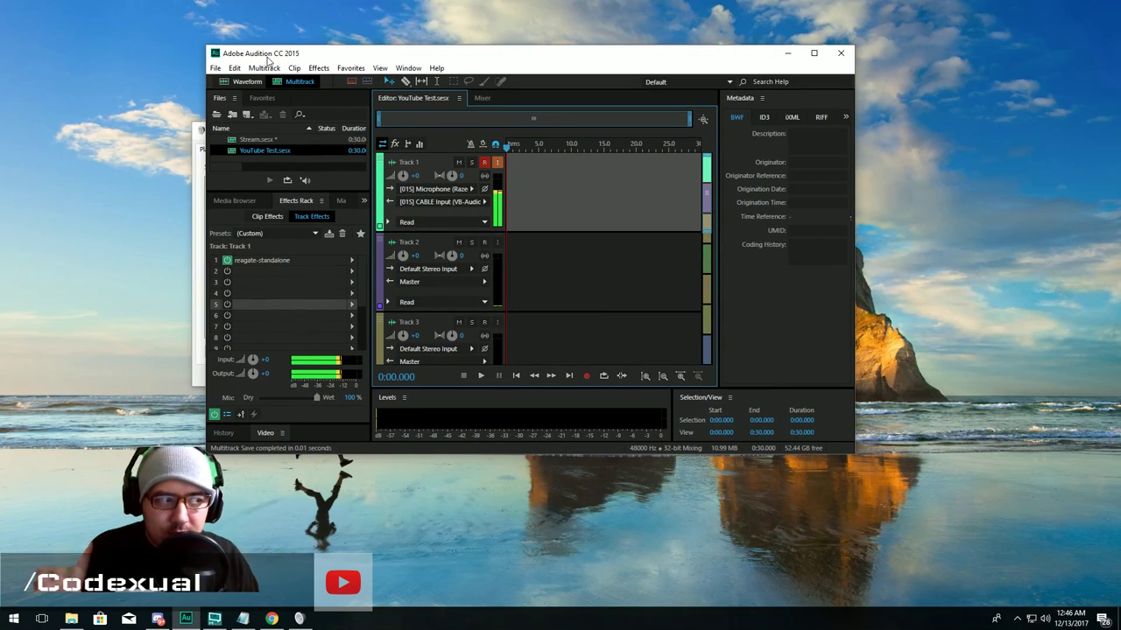
left_click_drag(283, 59, 348, 48)
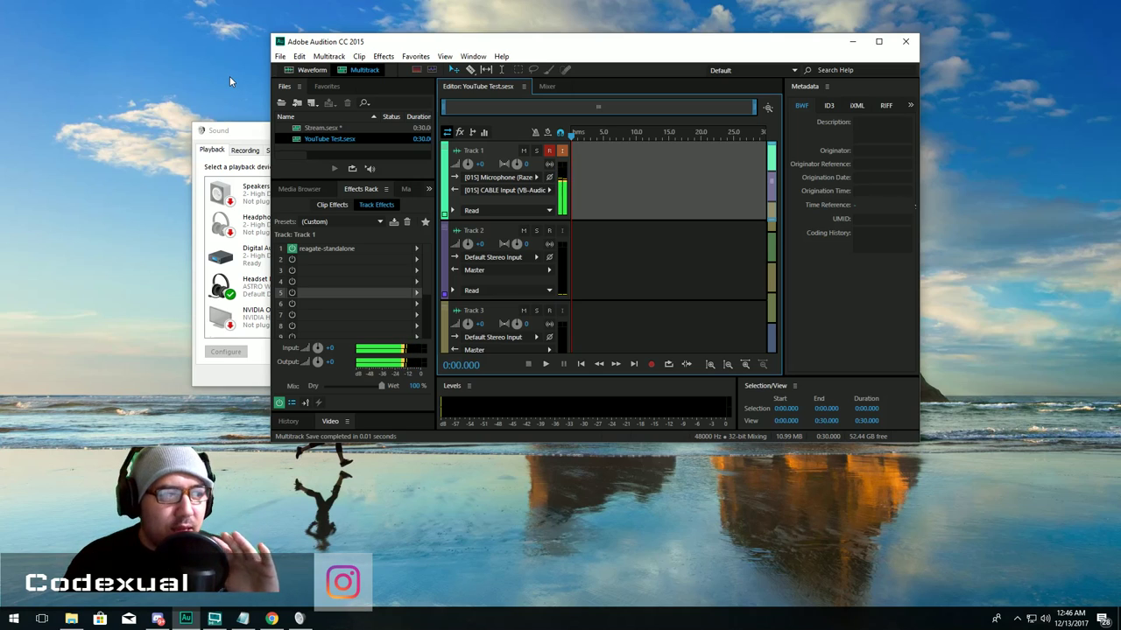
left_click_drag(319, 46, 272, 70)
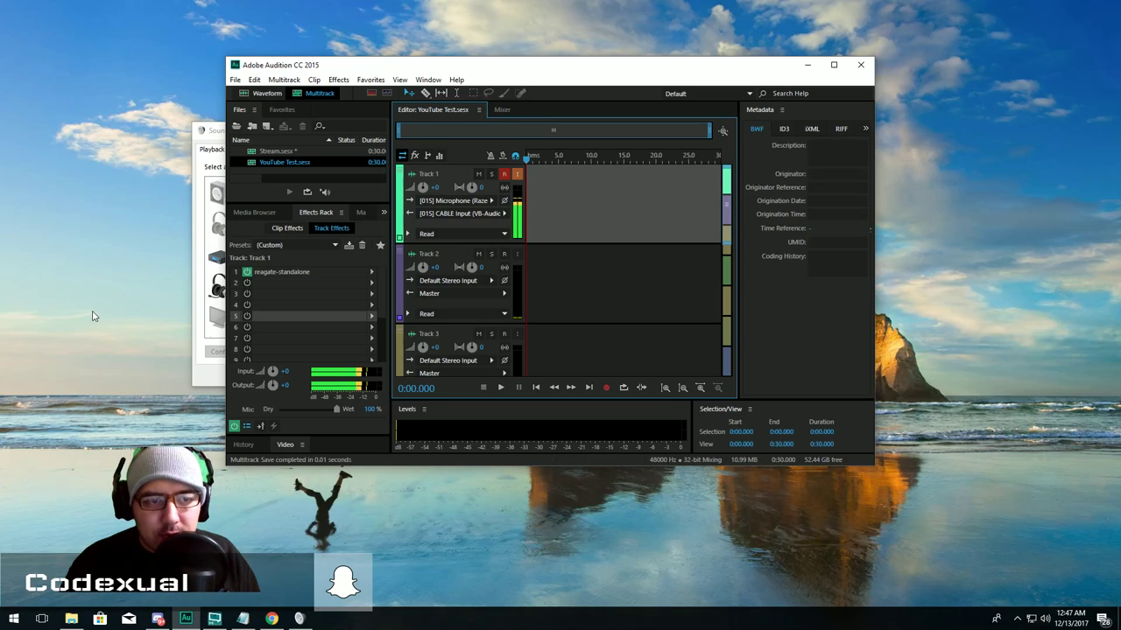
- Move the Audition window aside on the desktop and minimize it
left_click(177, 310)
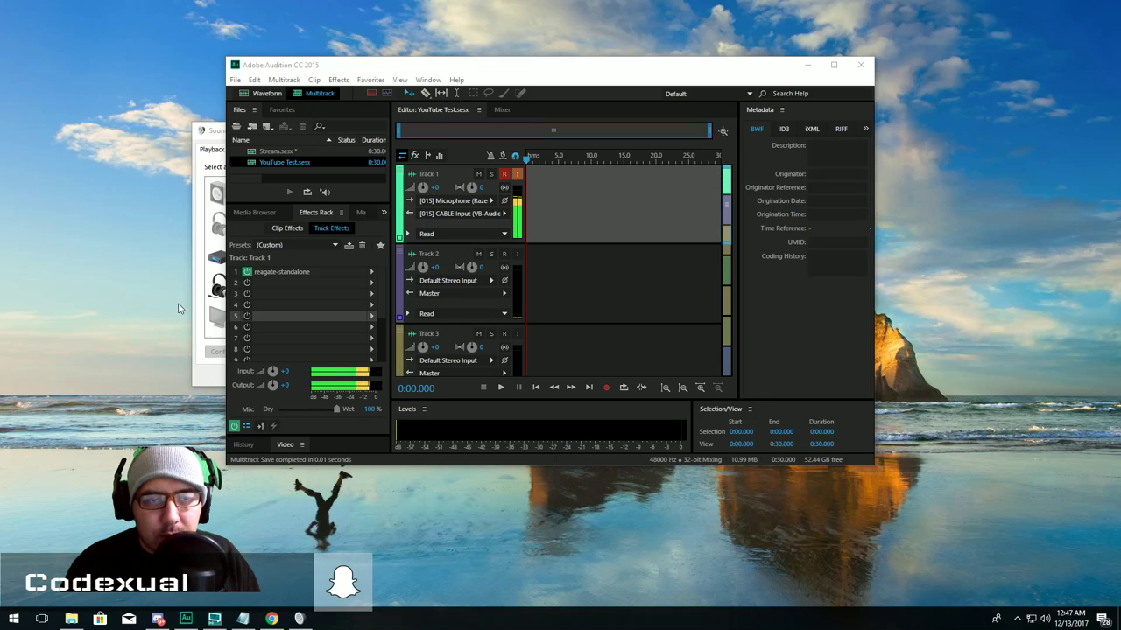
left_click_drag(303, 66, 377, 44)
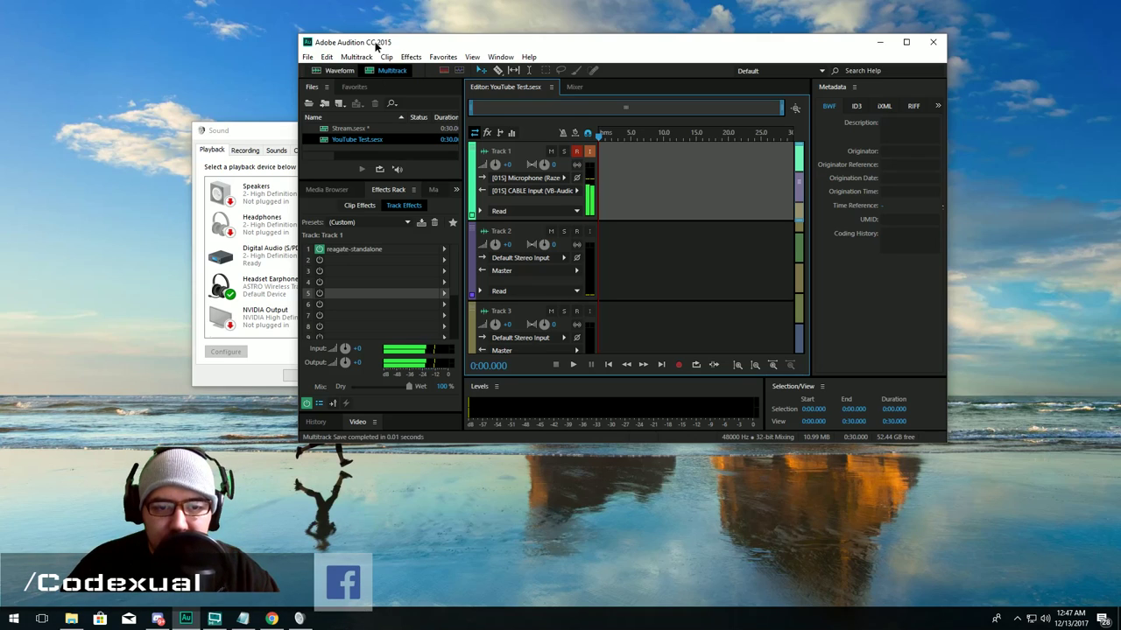
left_click_drag(377, 46, 264, 72)
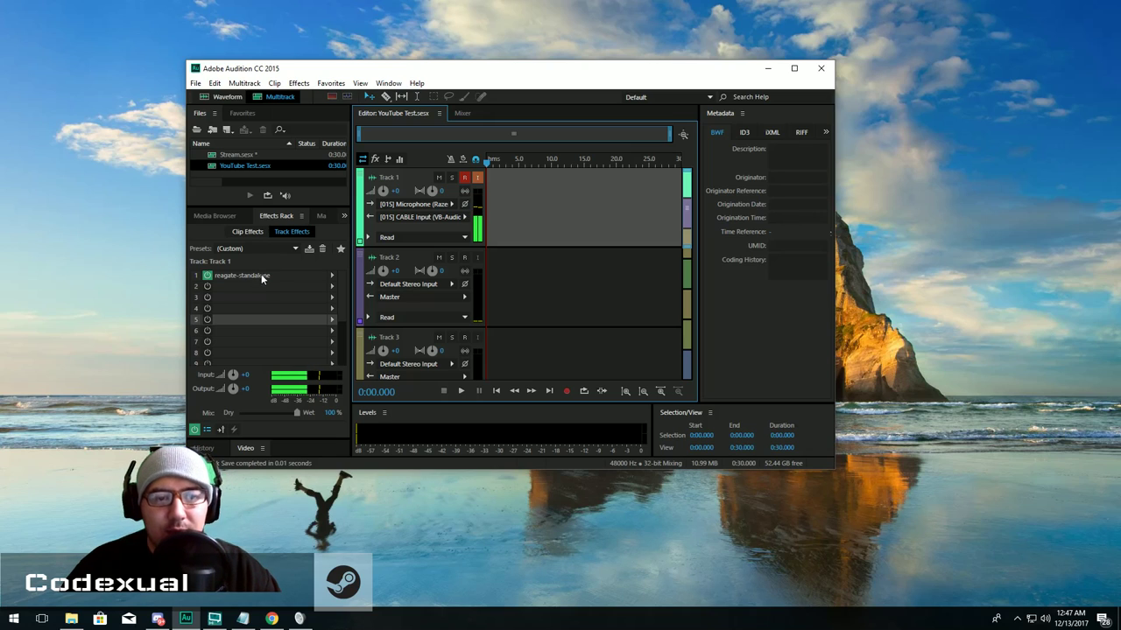
left_click_drag(339, 71, 292, 106)
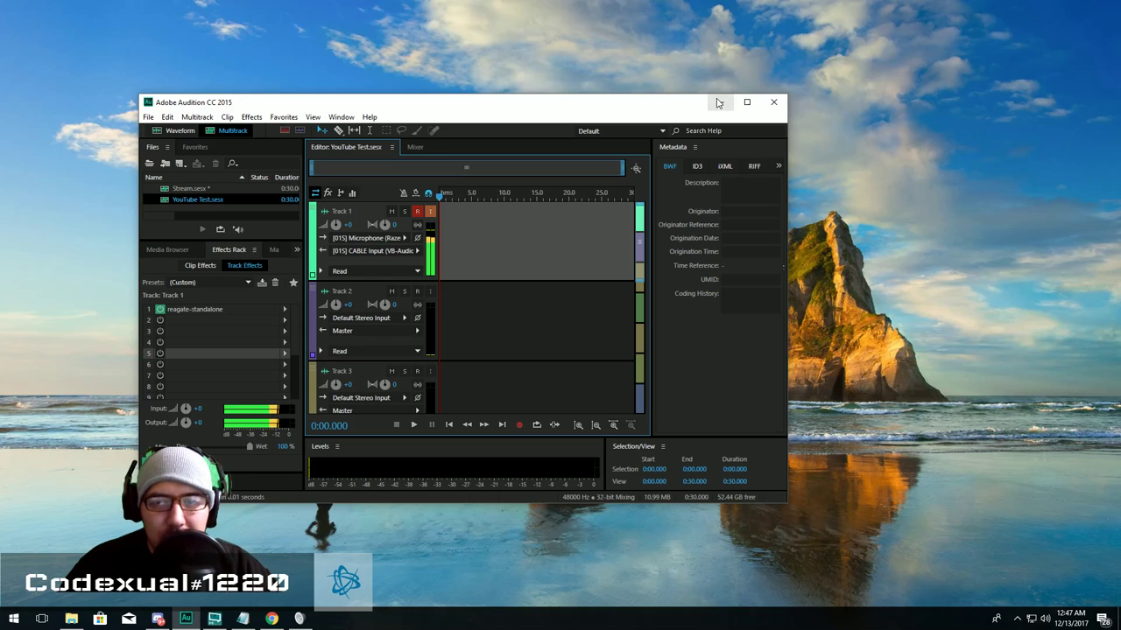
left_click(718, 102)
- Switch to XSplit and try CABLE Output (VB-Audio Virtual Cable) as the microphone in its audio settings, cancelling without applying
left_click_drag(0, 13, 783, 58)
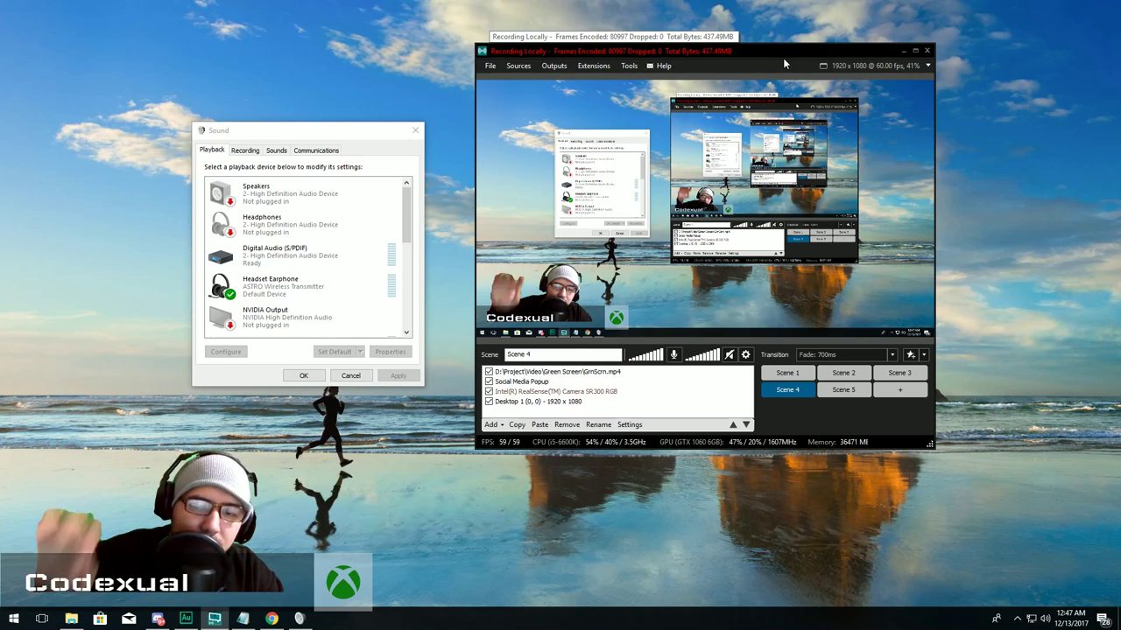
left_click(745, 355)
left_click_drag(750, 52, 233, 48)
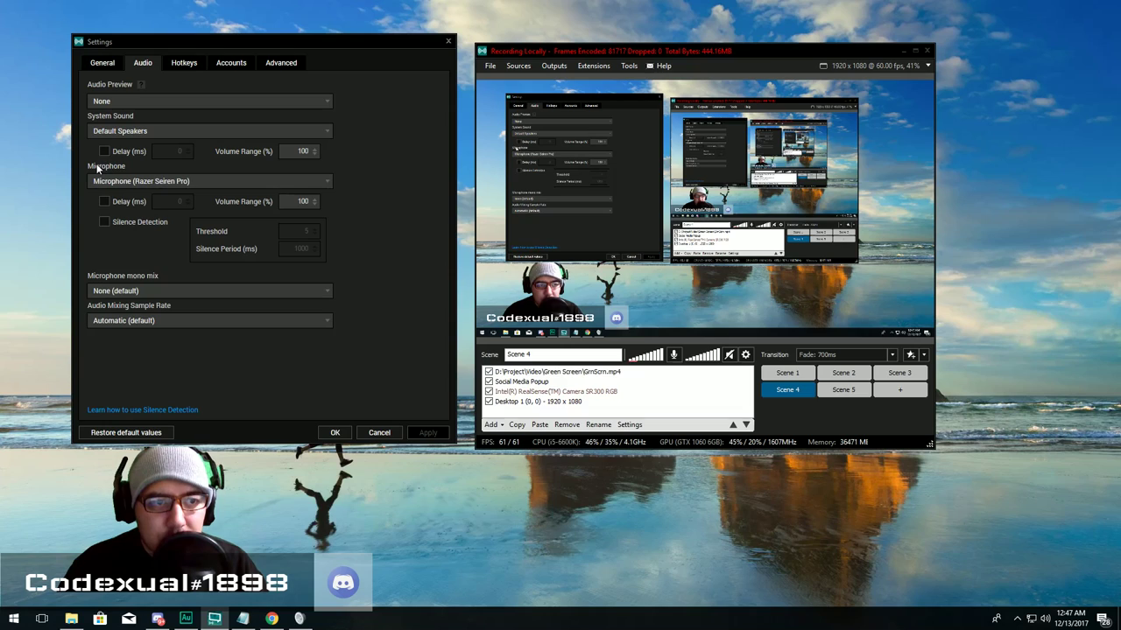
left_click(105, 184)
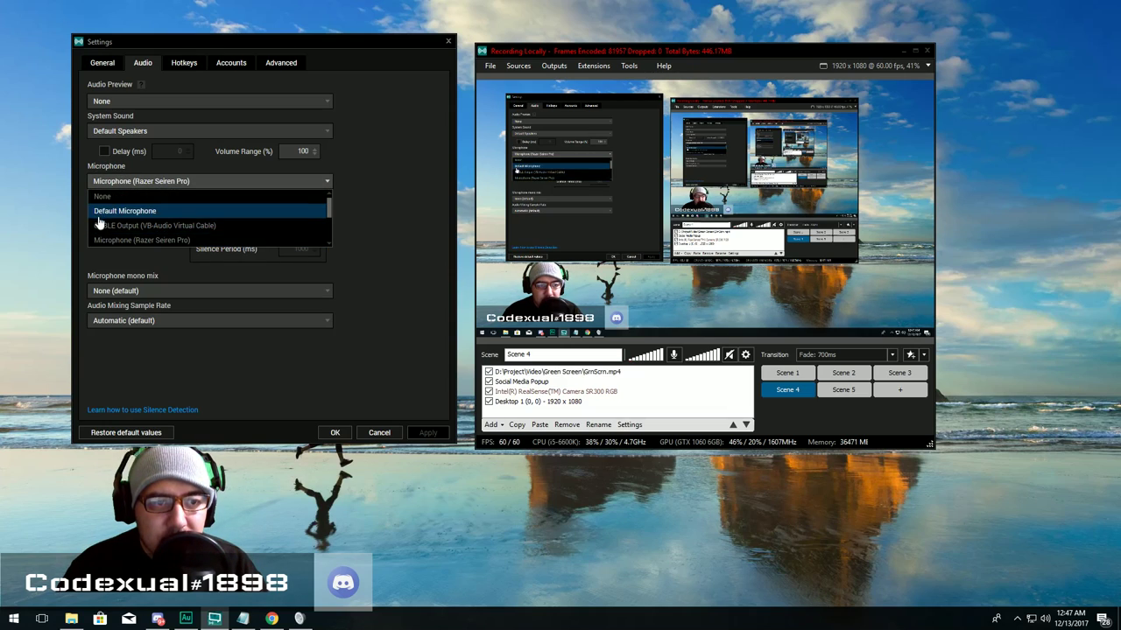
left_click(118, 229)
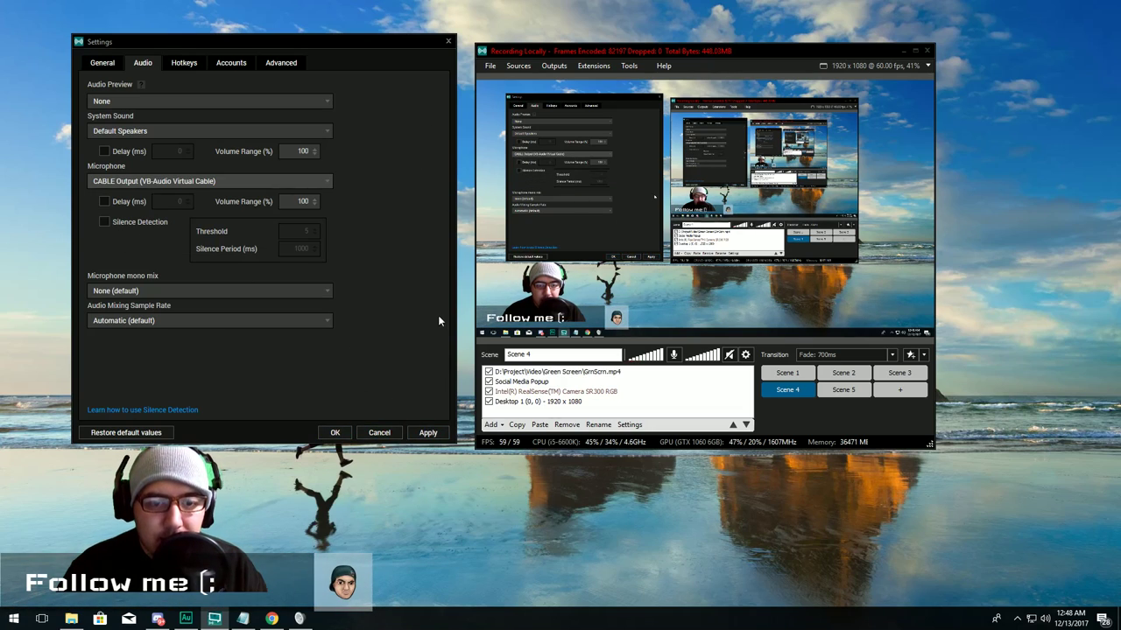
left_click(396, 433)
left_click_drag(647, 54, 623, 50)
left_click(213, 619)
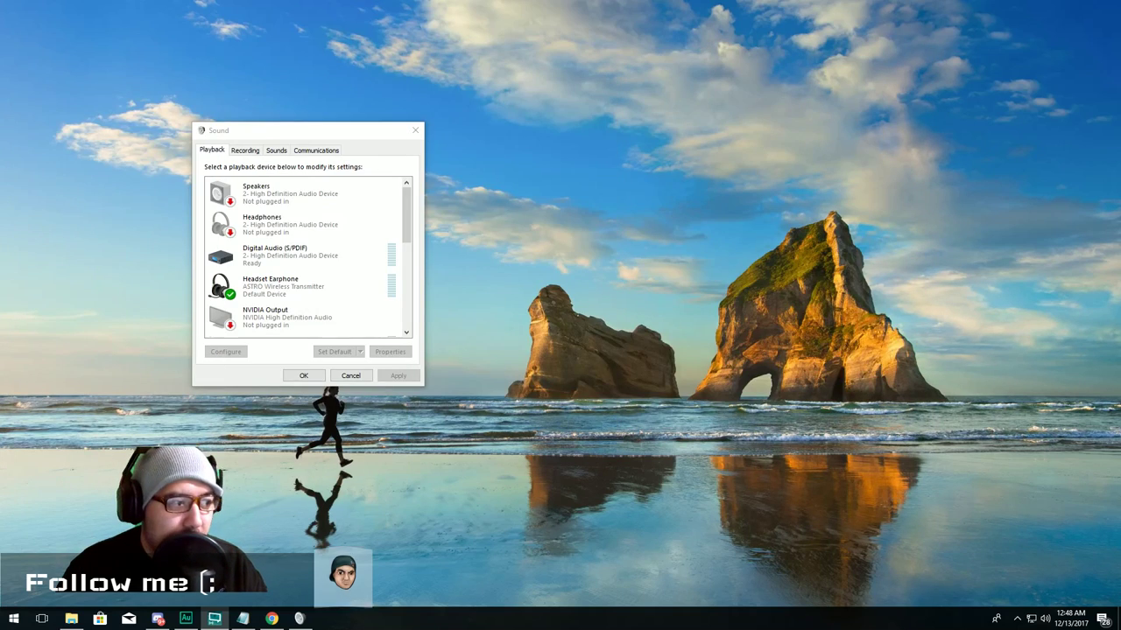
- Launch OBS Studio (64bit) and move its window up so the mixer is fully on screen
left_click(13, 619)
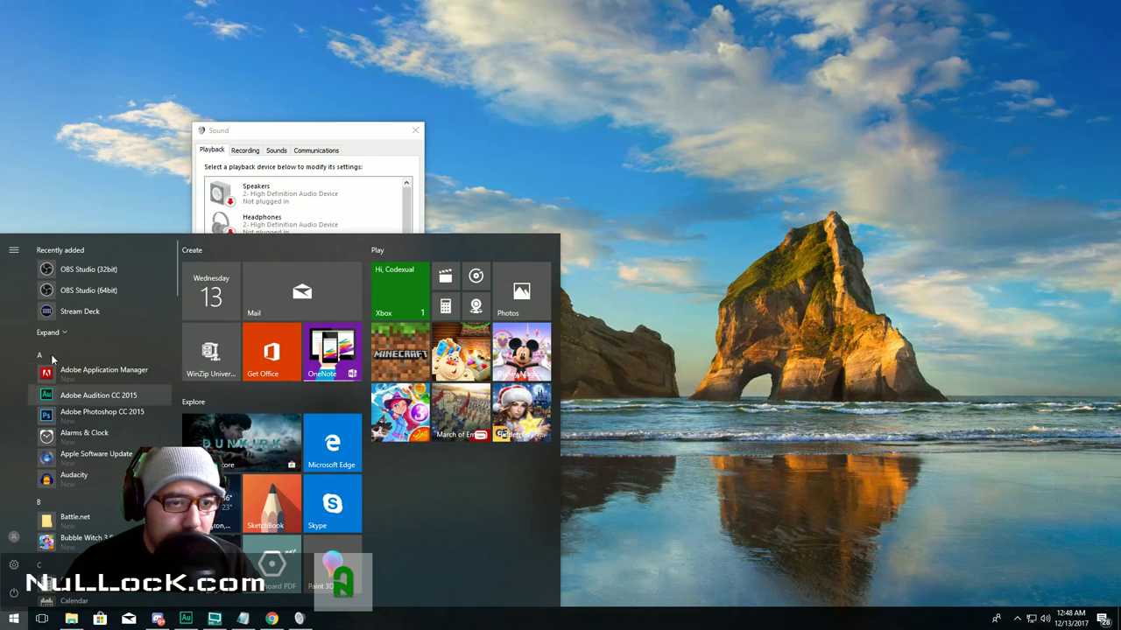
left_click(126, 291)
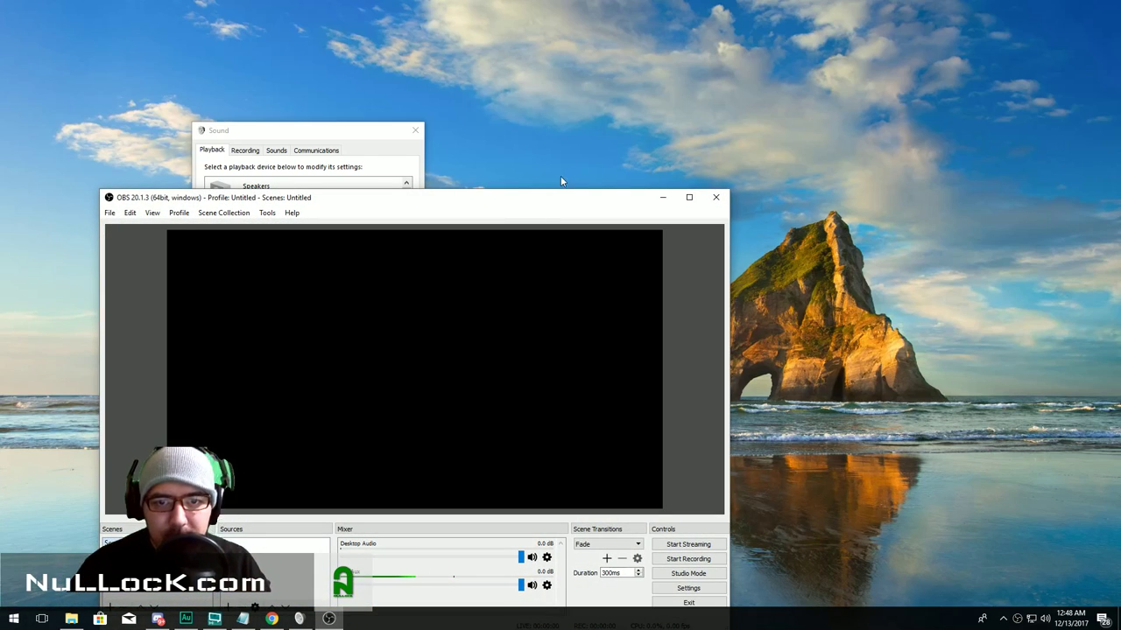
left_click_drag(543, 196, 641, 51)
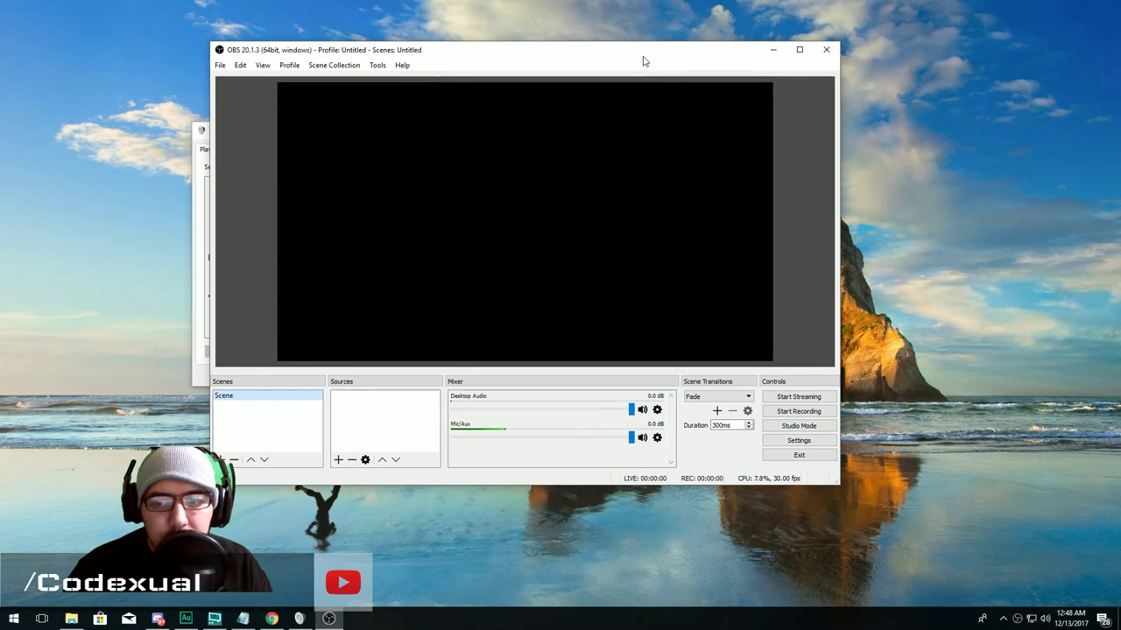
- Set the Mic/Aux source's device to CABLE Output (VB-Audio Virtual Cable) in OBS
left_click(657, 439)
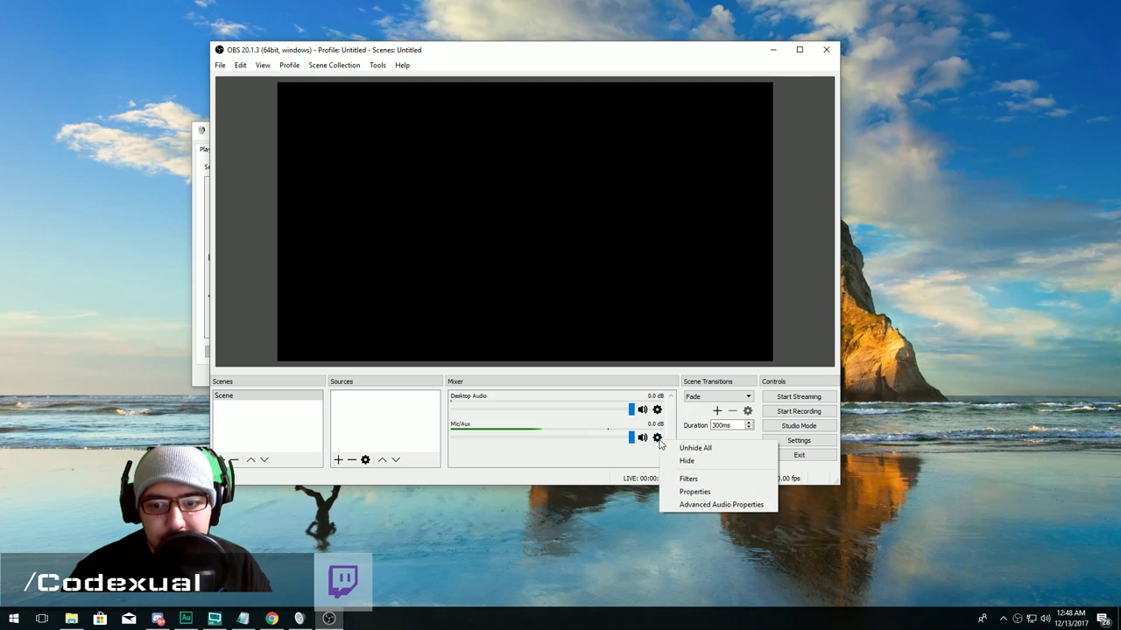
left_click(694, 492)
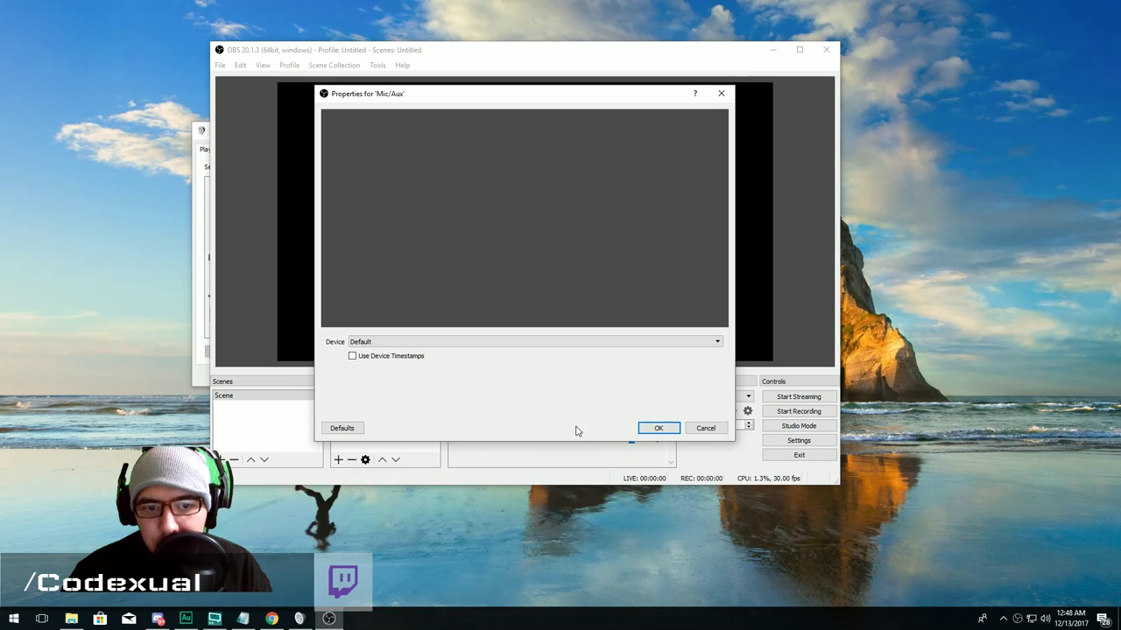
left_click(357, 342)
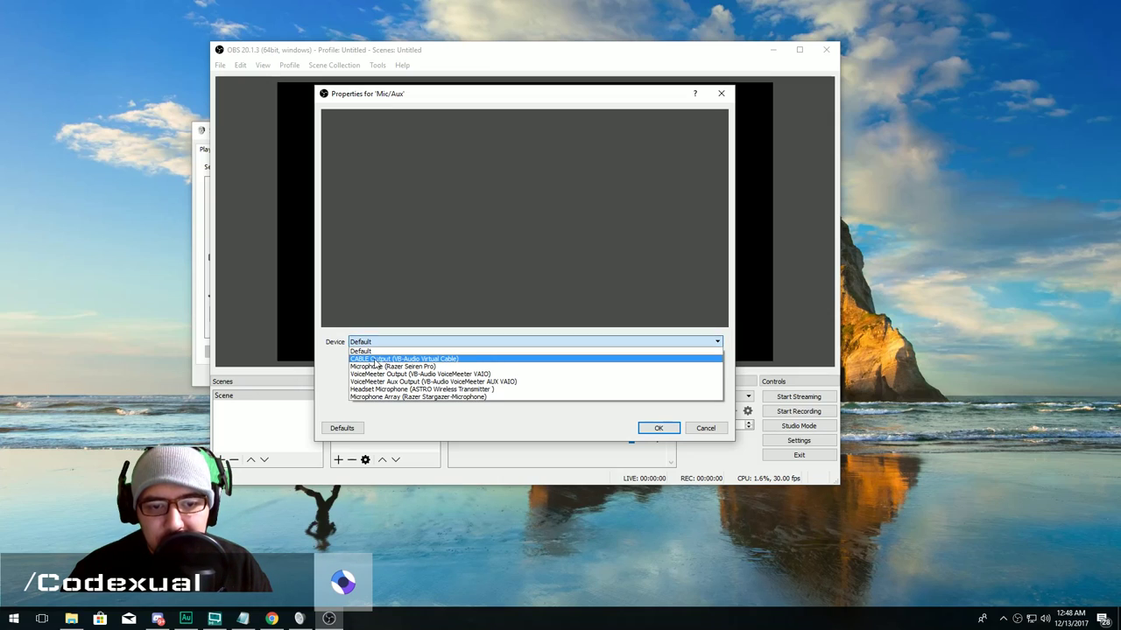
left_click(368, 360)
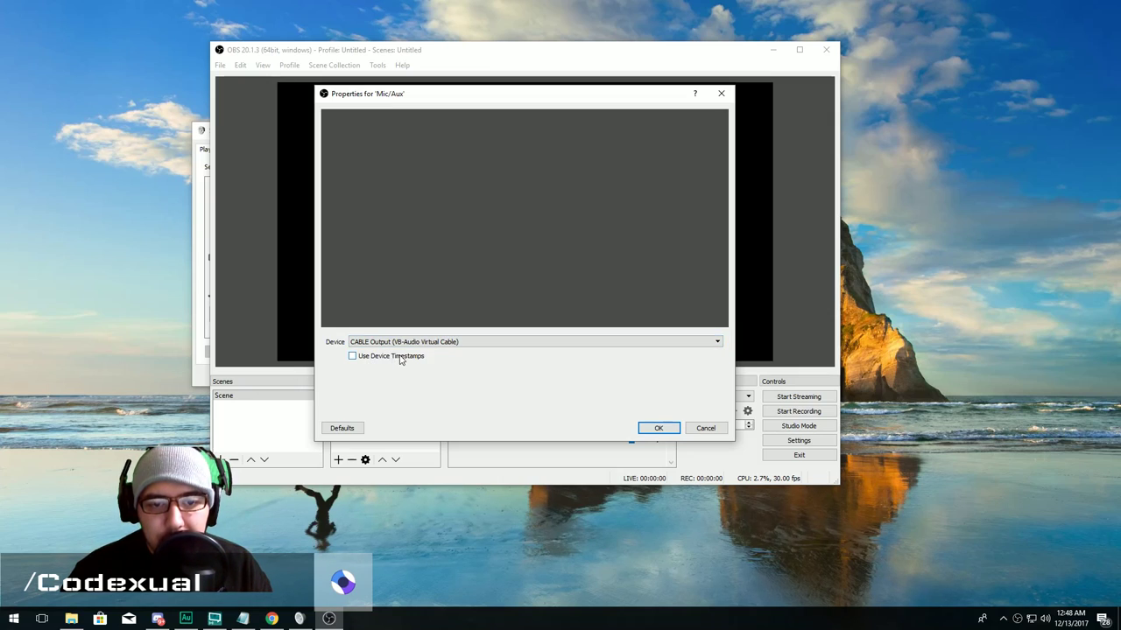
left_click(657, 427)
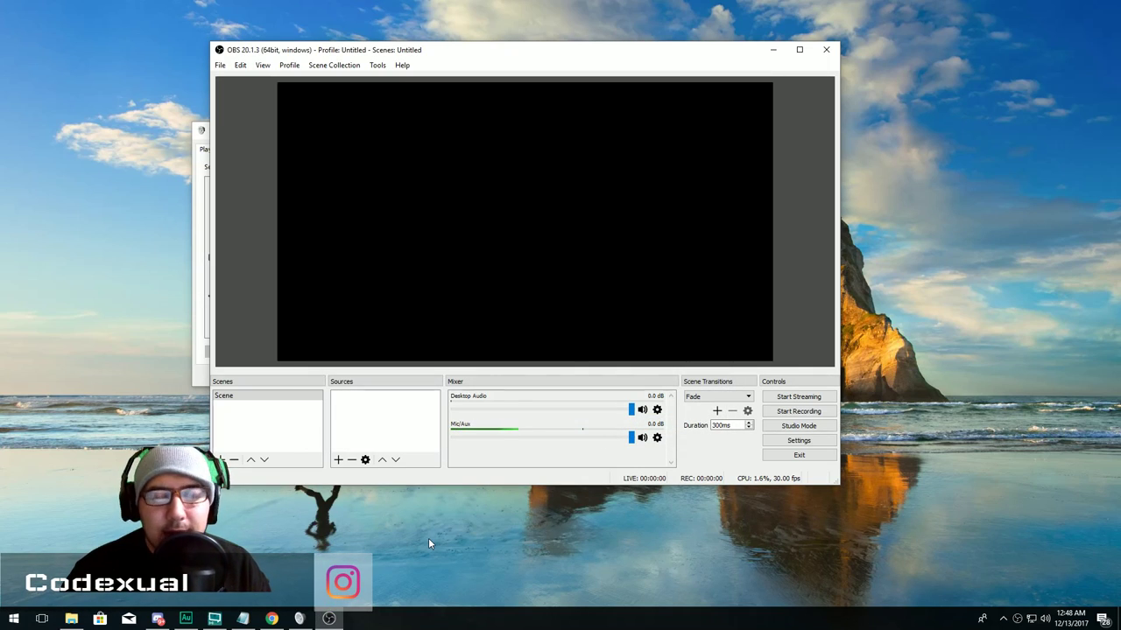
- Close OBS Studio and move the Sound window aside on the desktop
left_click_drag(522, 43, 452, 45)
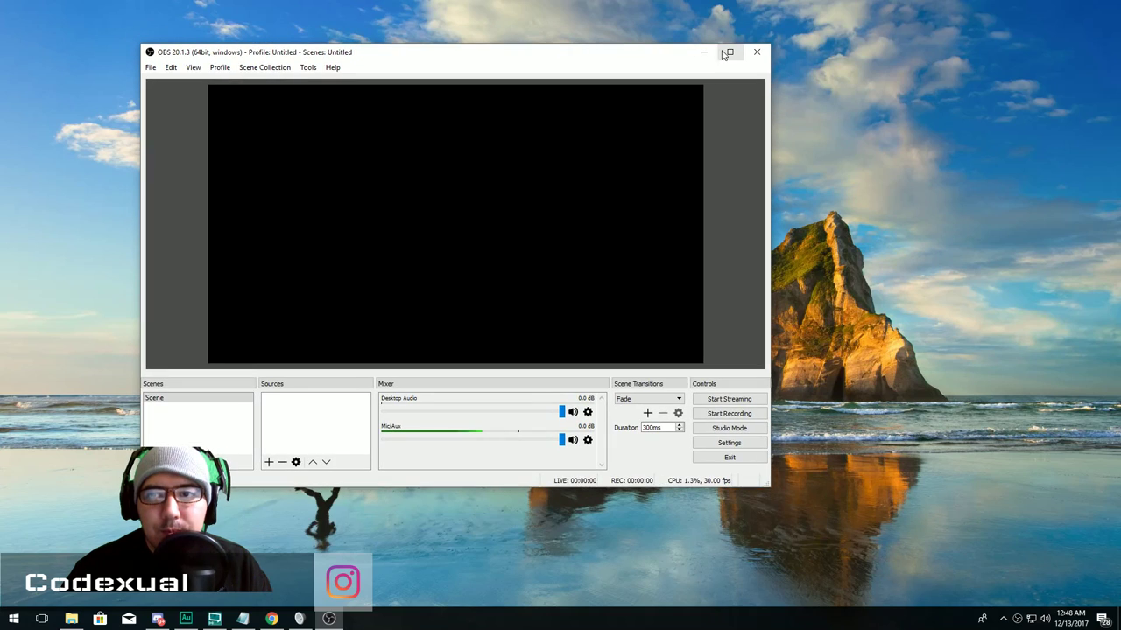
left_click(759, 52)
left_click_drag(332, 125, 250, 107)
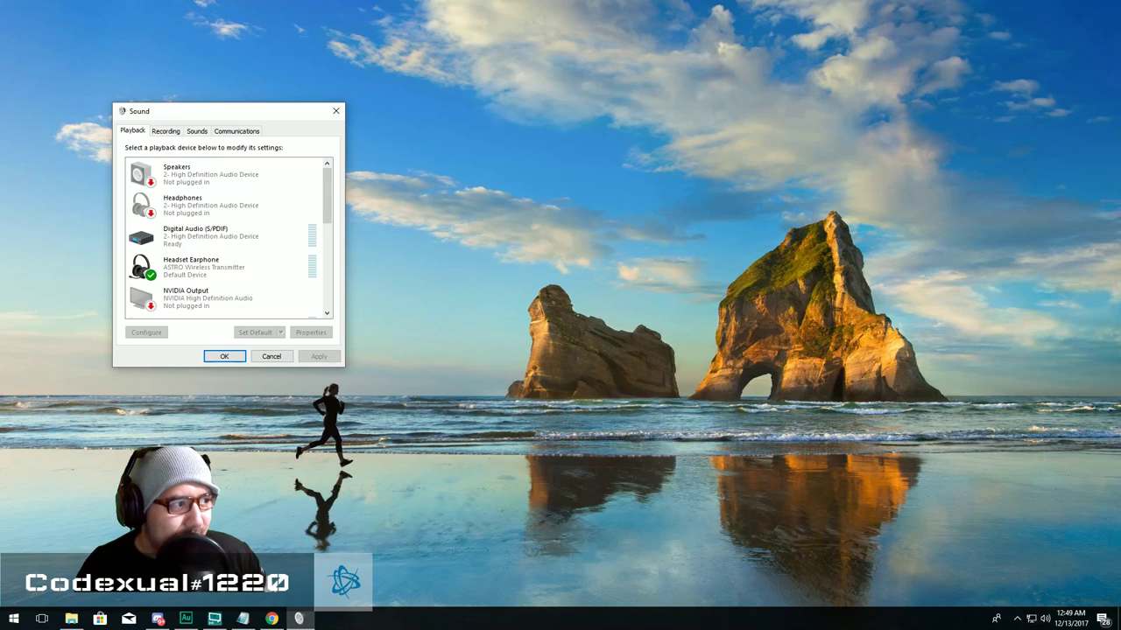
key("alt+Tab")
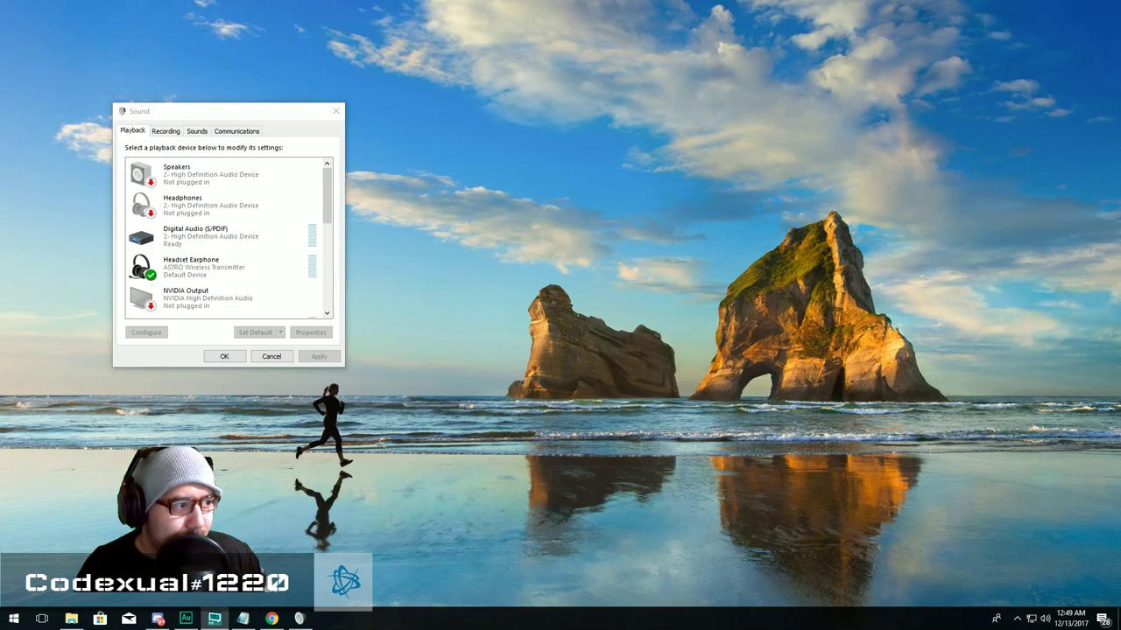